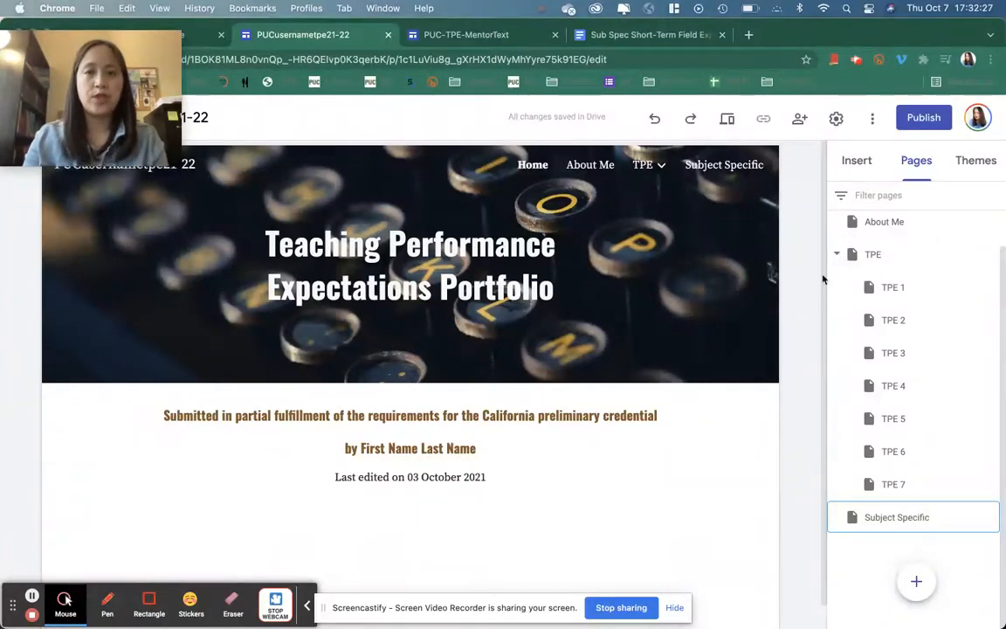
# - Switch to the PUC-TPE-MentorText site and open its Subject Specific (MS) page
pyautogui.click(515, 37)
pyautogui.click(797, 241)
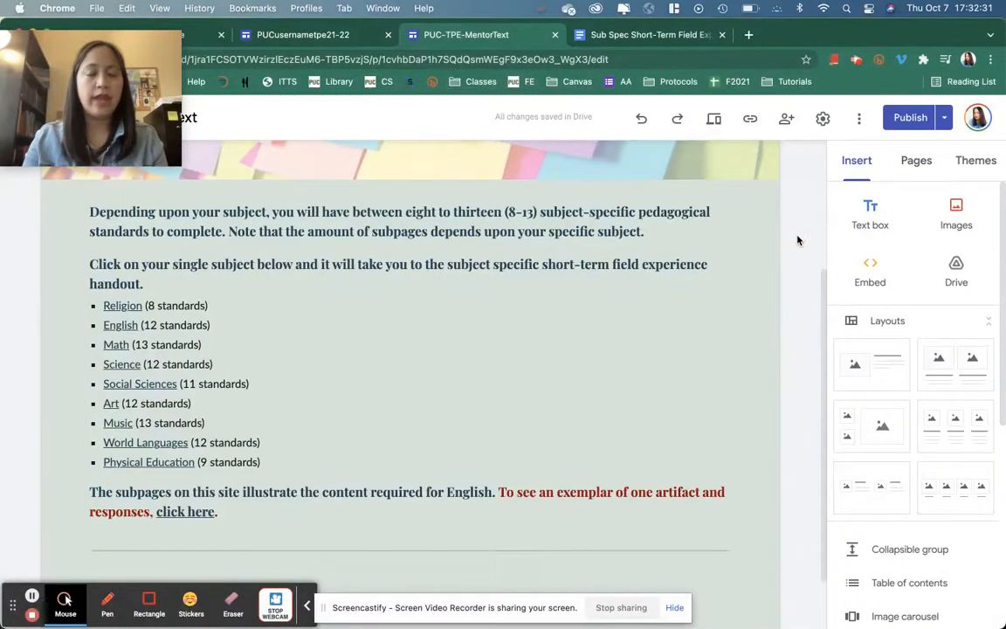
pyautogui.scroll(5, 797, 240)
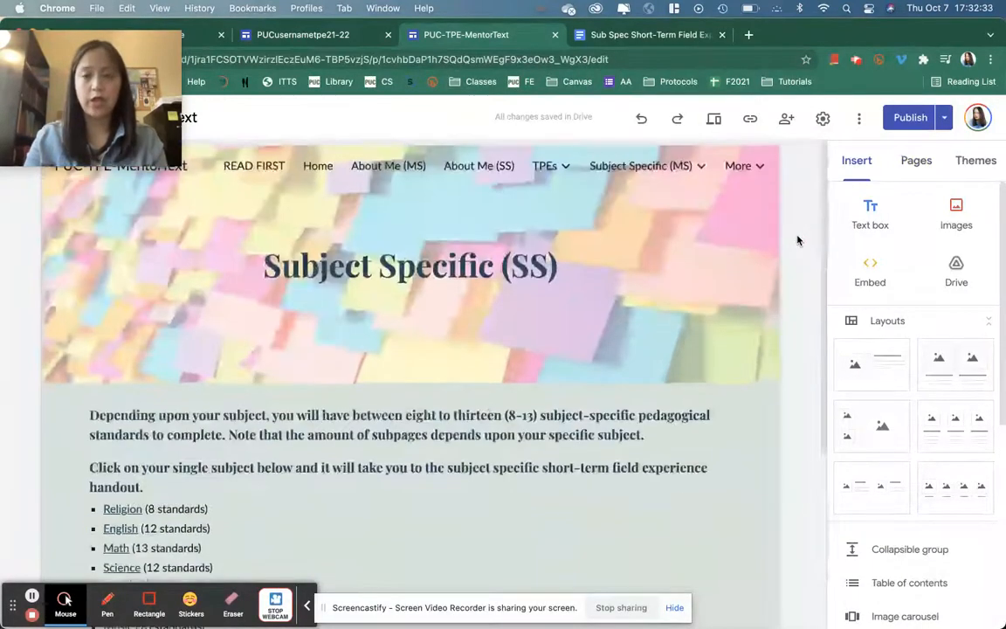
pyautogui.moveTo(684, 156)
pyautogui.click(662, 168)
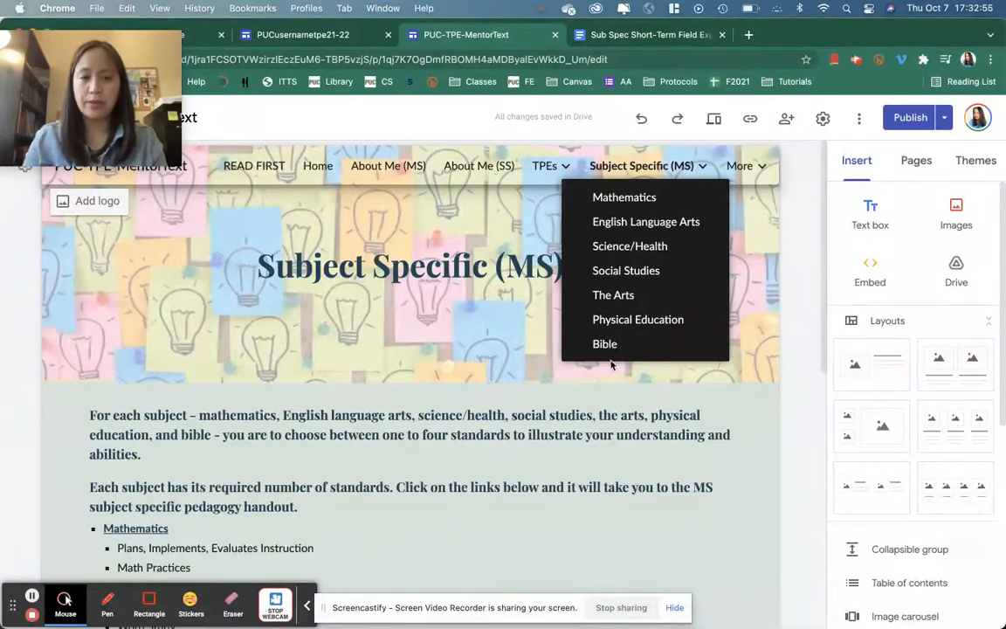
# - Read the introductory instructions and the list of subjects on the Subject Specific (MS) page
pyautogui.click(629, 456)
pyautogui.scroll(-3, 629, 456)
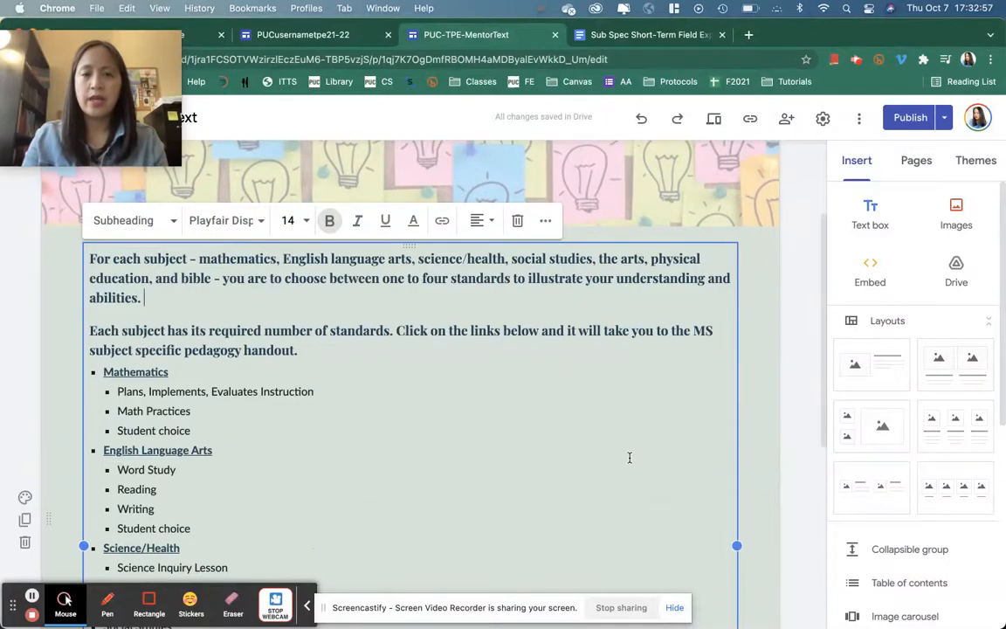
pyautogui.scroll(-1, 517, 410)
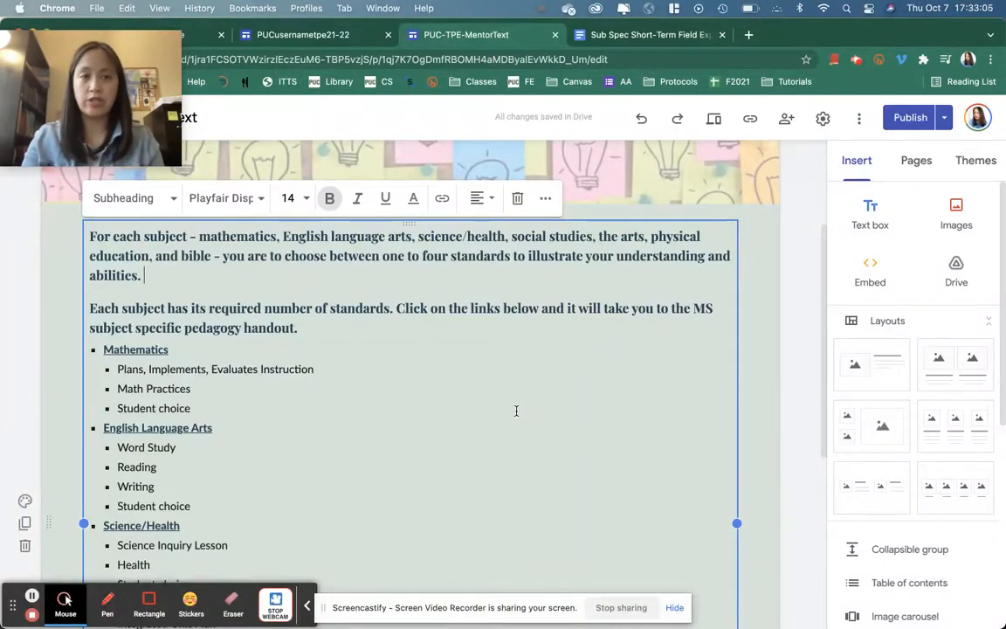
pyautogui.scroll(-4, 516, 410)
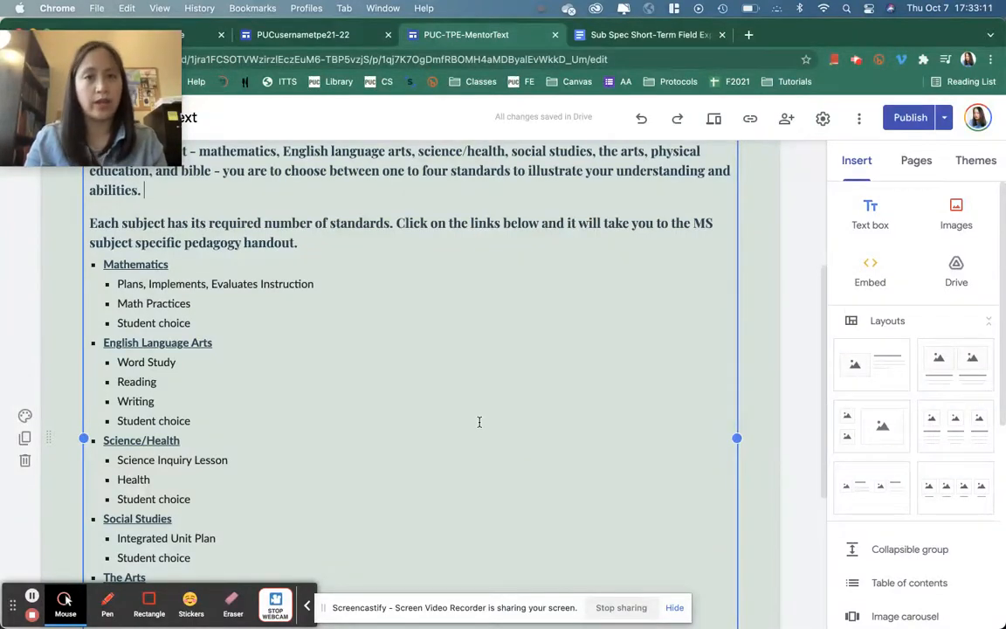
# - Highlight the required Mathematics standards as a group, followed by each of its bullets individually
pyautogui.click(118, 266)
pyautogui.click(149, 330)
pyautogui.moveTo(114, 283); pyautogui.dragTo(194, 323)
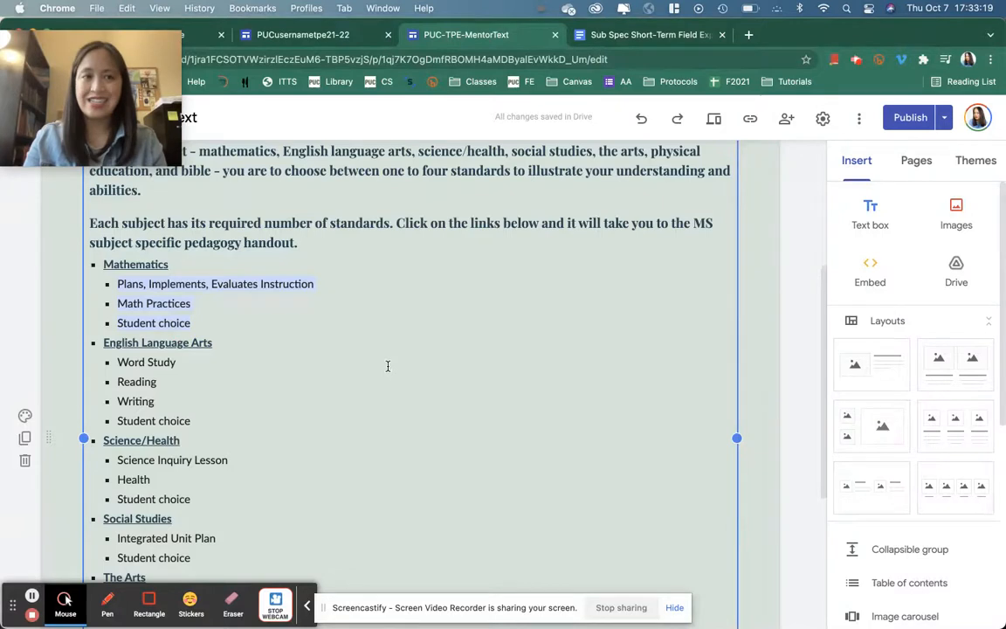
pyautogui.tripleClick(225, 281)
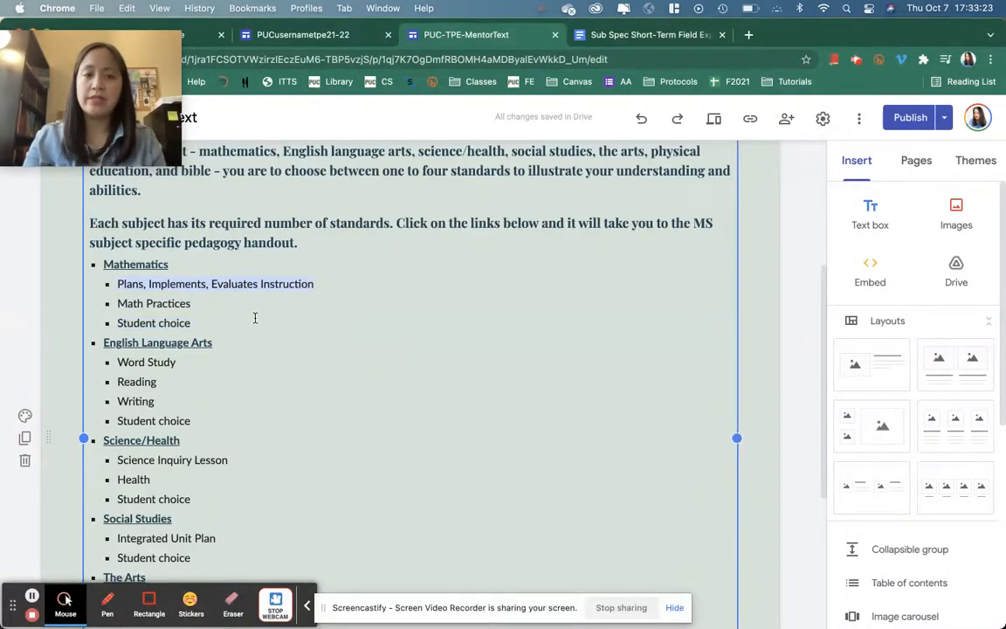
pyautogui.tripleClick(141, 301)
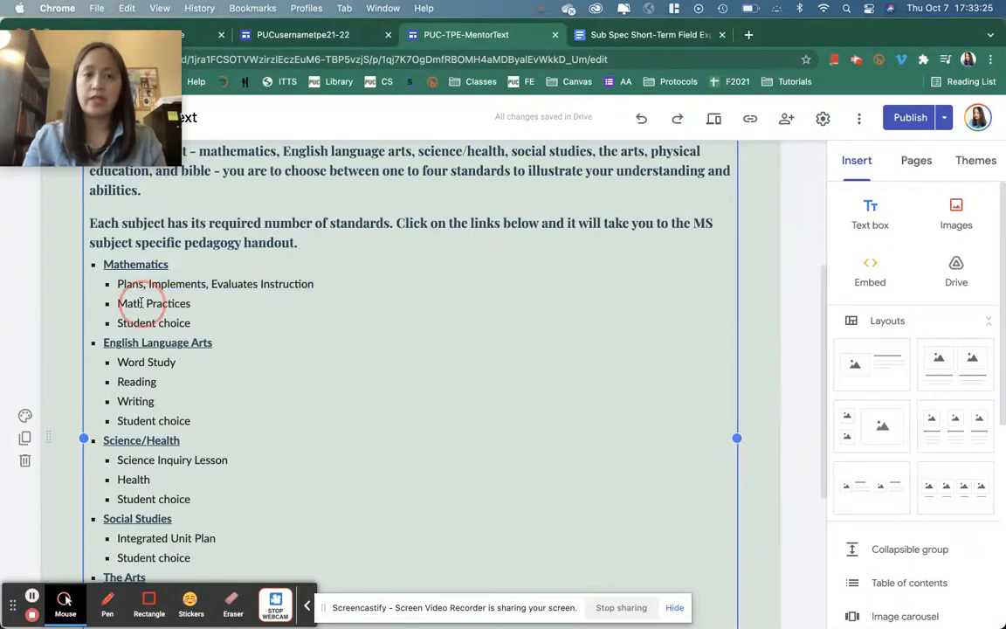
pyautogui.tripleClick(160, 322)
# - Highlight the English Language Arts bullets from Word Study through Student choice
pyautogui.scroll(-2, 332, 389)
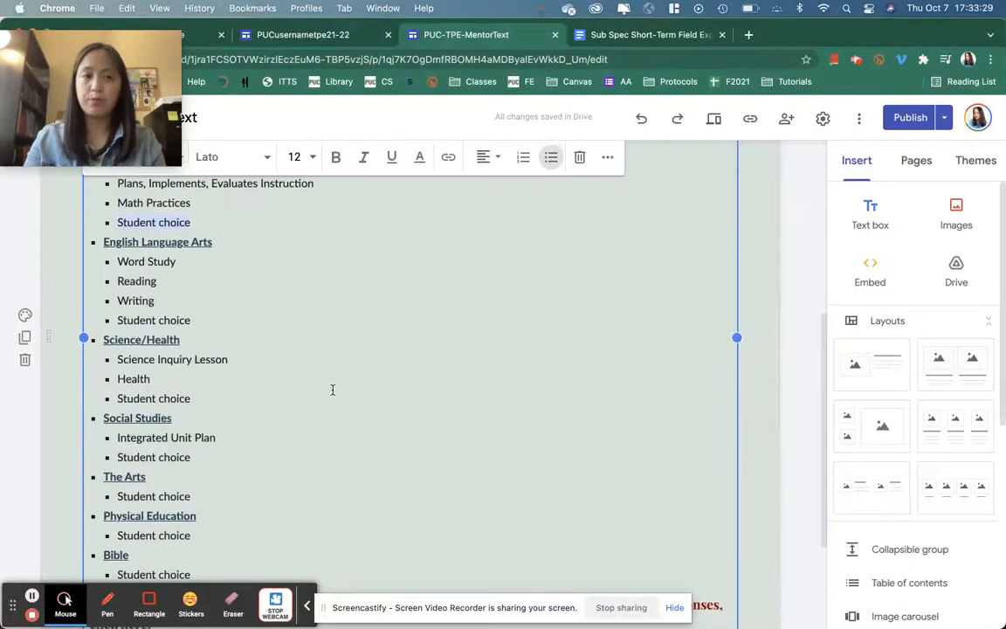
pyautogui.click(173, 258)
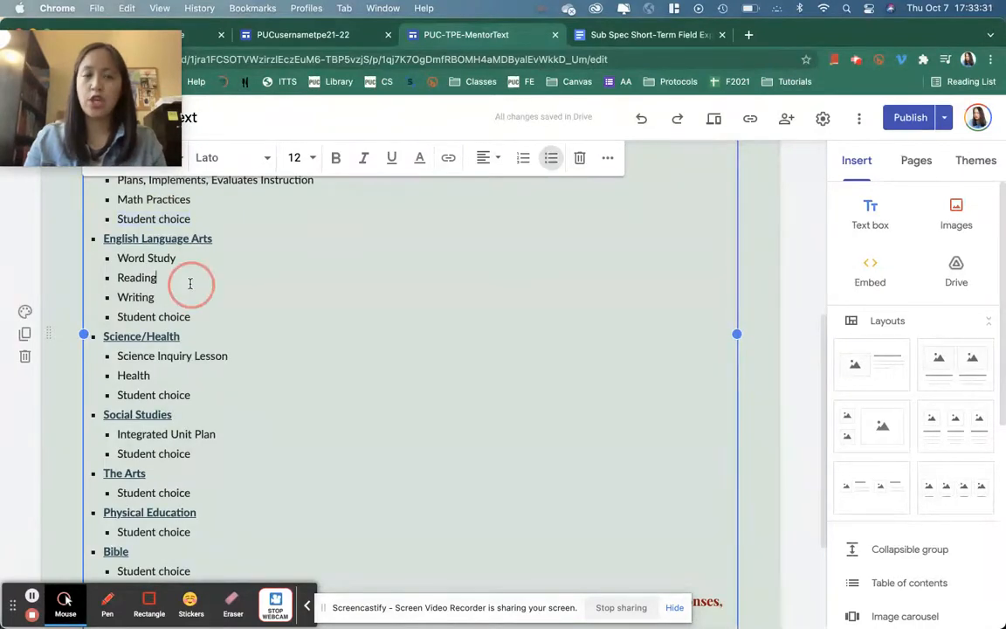
pyautogui.moveTo(109, 254); pyautogui.dragTo(193, 321)
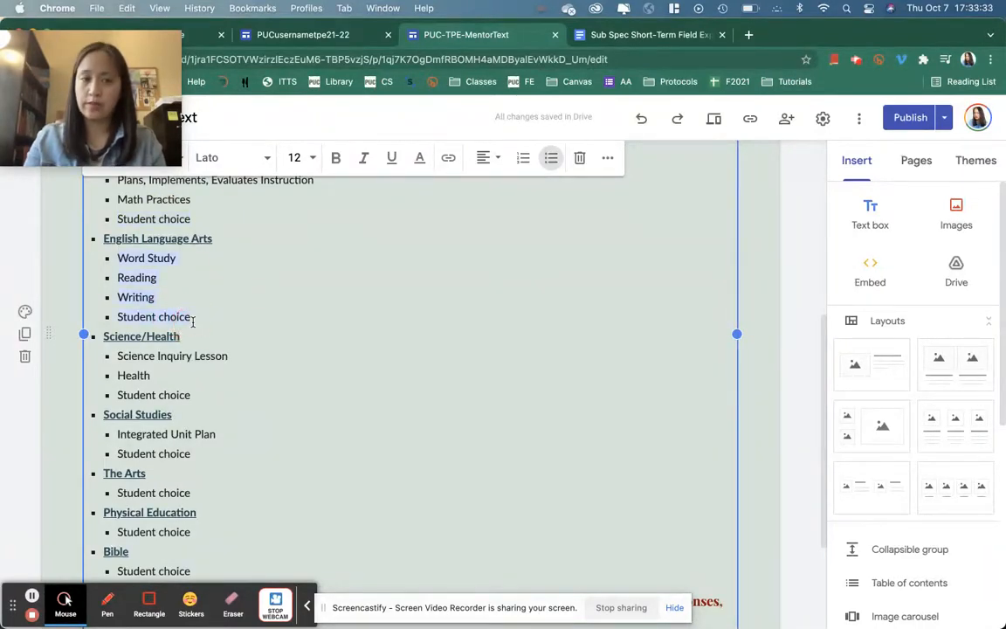
pyautogui.click(203, 339)
# - Highlight the bullets listed under Science/Health, Social Studies and The Arts
pyautogui.scroll(-2, 203, 339)
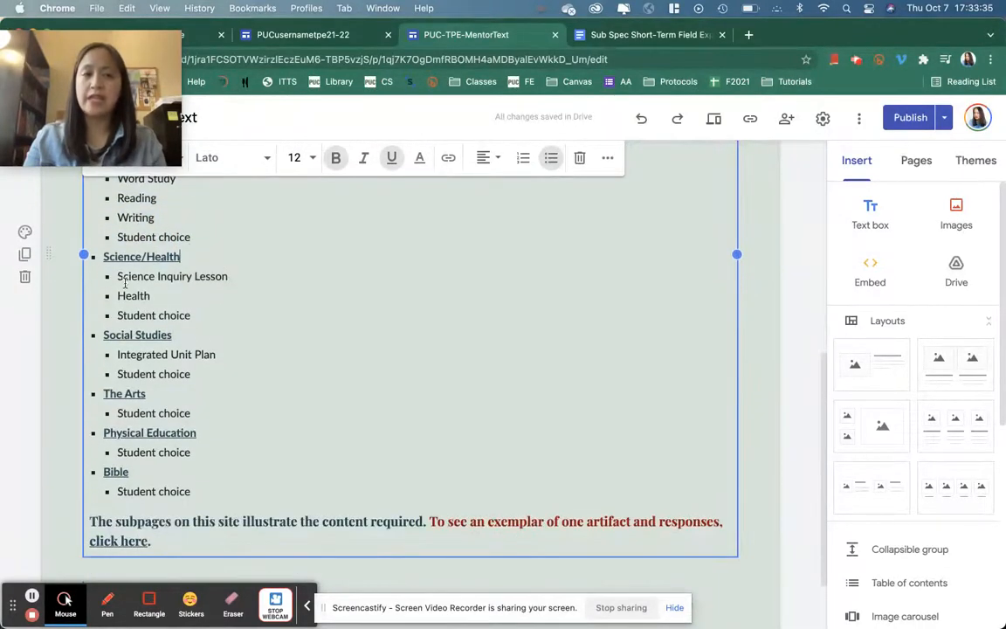
pyautogui.moveTo(117, 273); pyautogui.dragTo(188, 322)
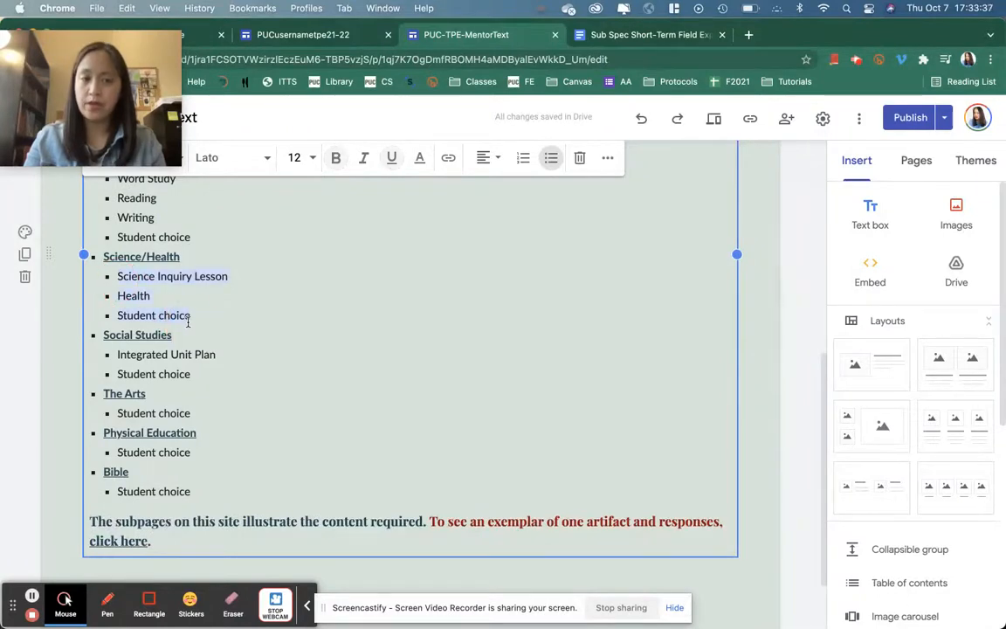
pyautogui.scroll(-1, 230, 350)
pyautogui.click(117, 314)
pyautogui.moveTo(117, 314); pyautogui.dragTo(199, 335)
pyautogui.tripleClick(142, 373)
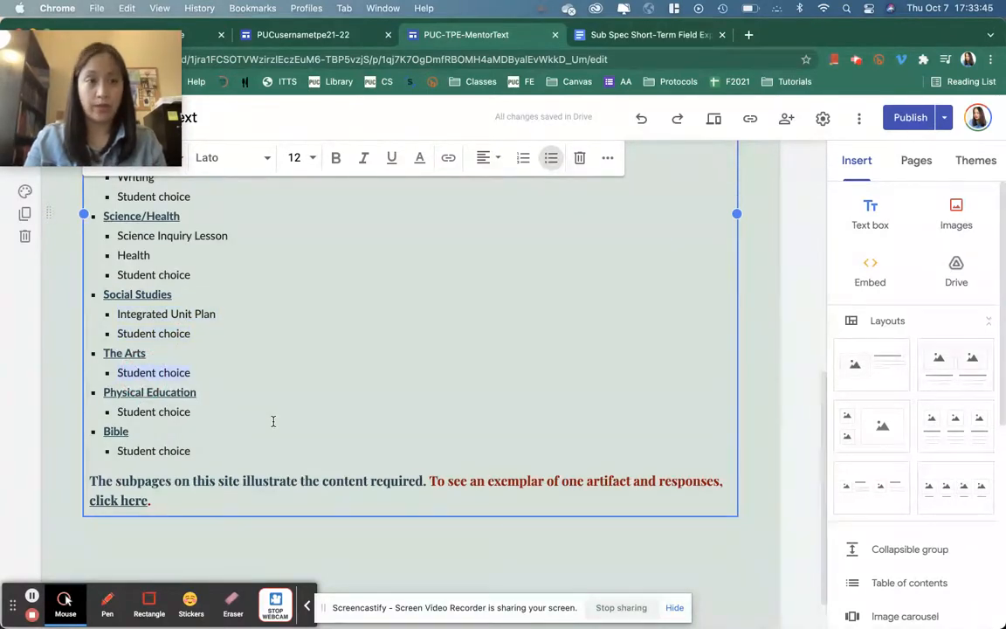
# - Open the English Language Arts subpage of Subject Specific (MS) from the site navigation
pyautogui.scroll(10, 477, 348)
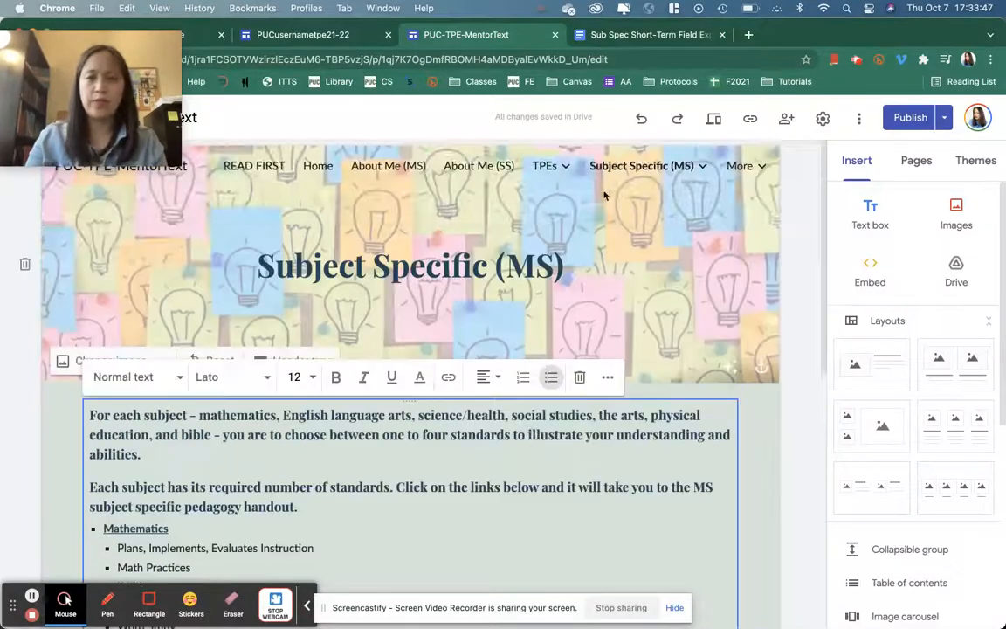
pyautogui.moveTo(629, 184)
pyautogui.click(616, 222)
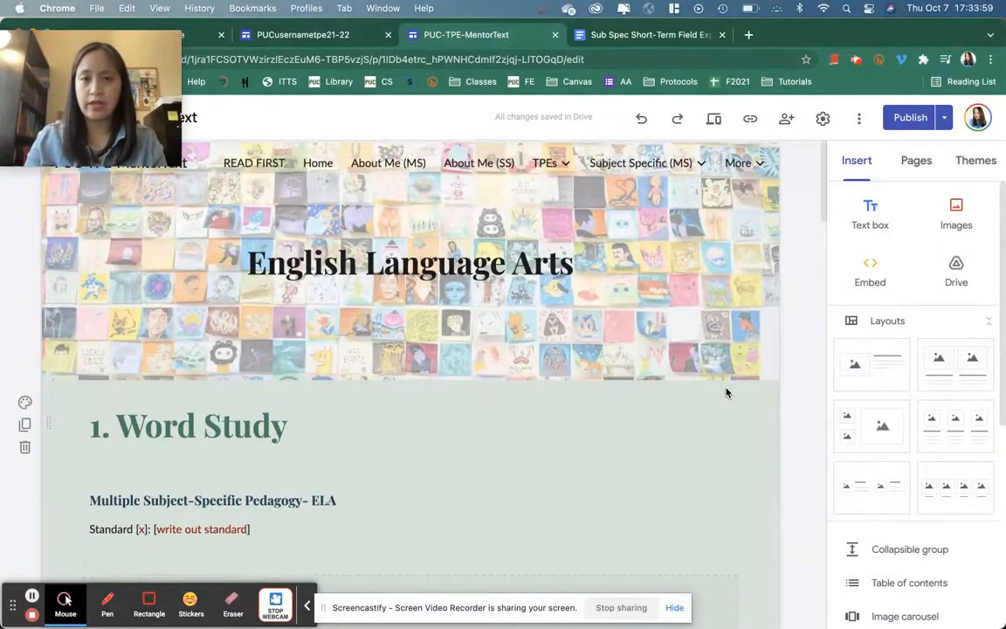
# - Examine the Word Study section, including its title, standard line, empty artifact placeholder and three reflection prompts
pyautogui.scroll(-3, 726, 392)
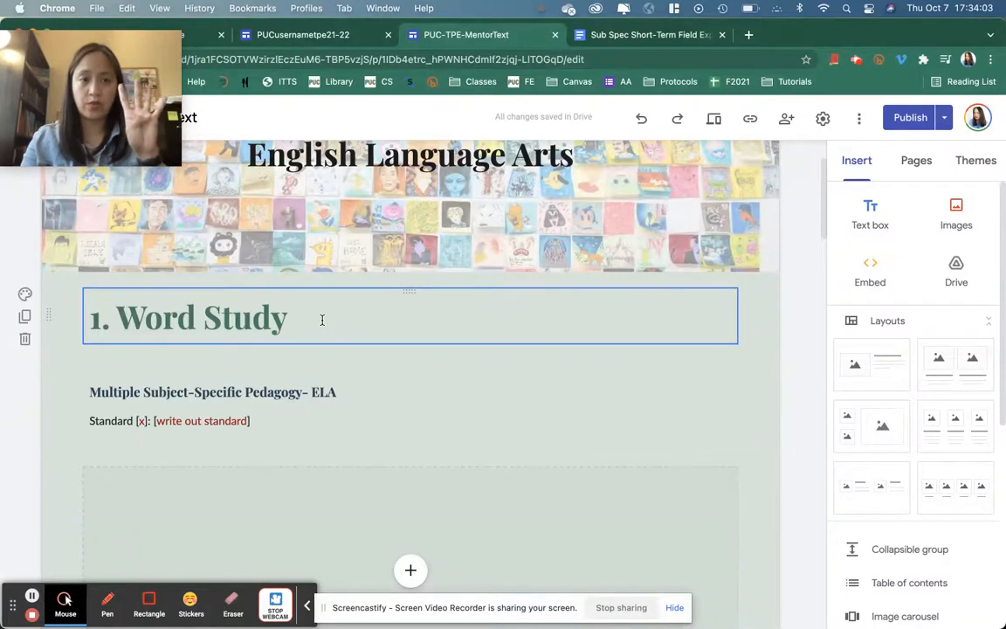
pyautogui.tripleClick(187, 316)
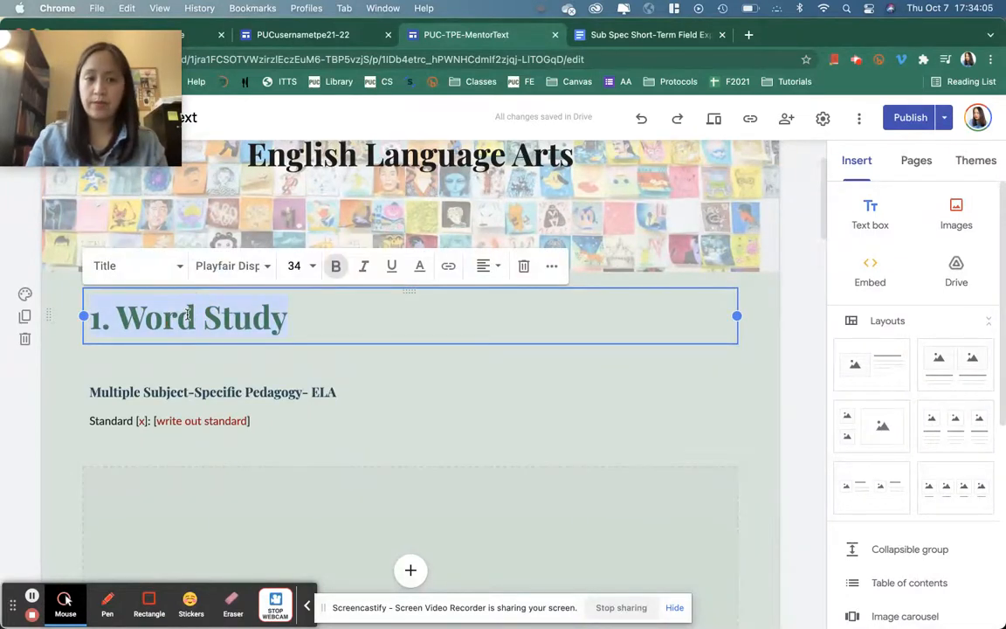
pyautogui.scroll(-4, 187, 316)
pyautogui.click(100, 252)
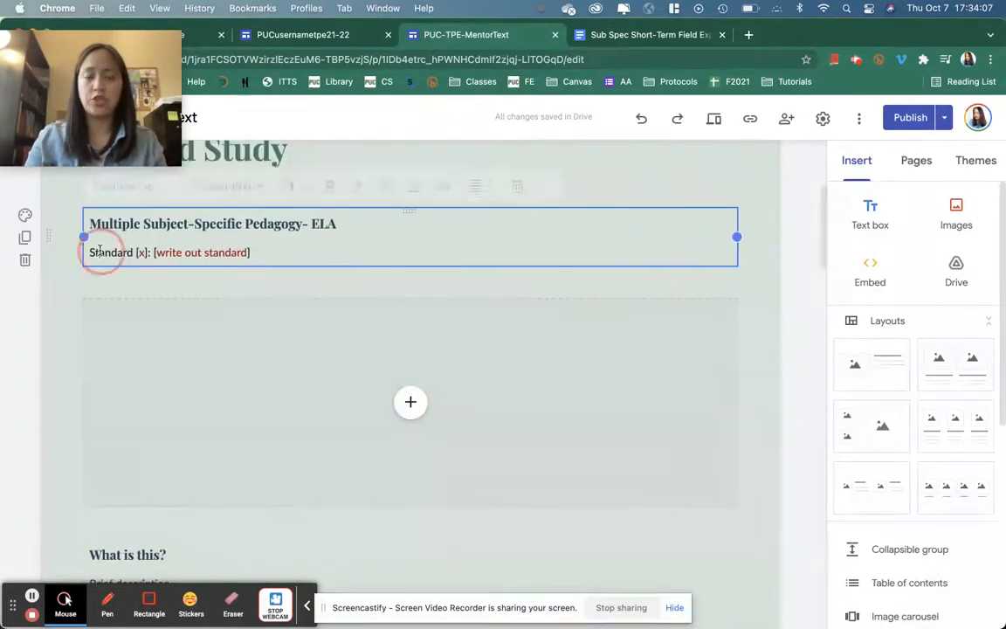
pyautogui.click(292, 395)
pyautogui.scroll(-5, 292, 395)
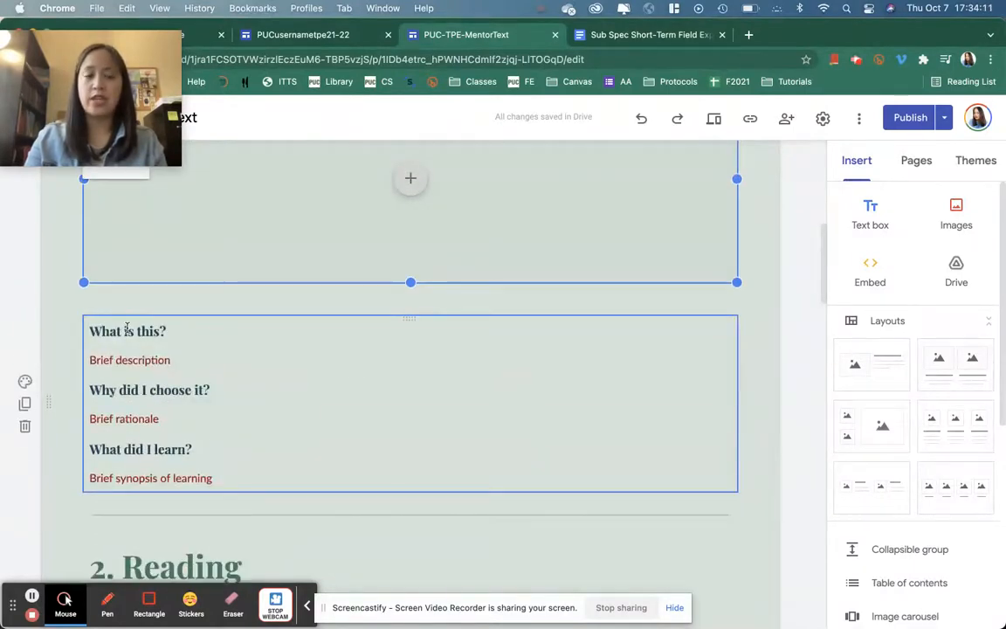
pyautogui.click(113, 359)
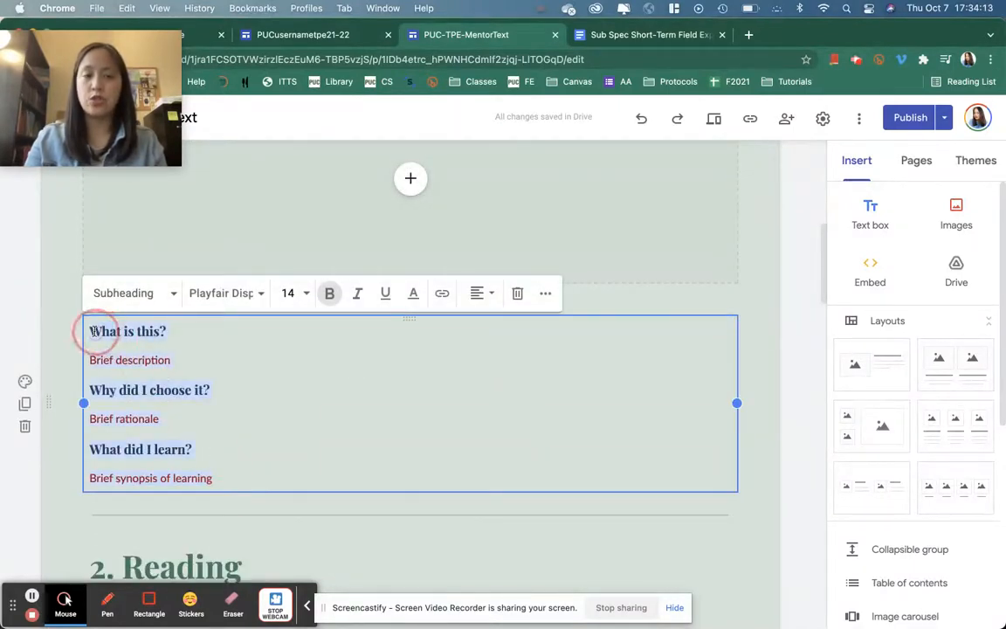
pyautogui.moveTo(83, 331); pyautogui.dragTo(499, 557)
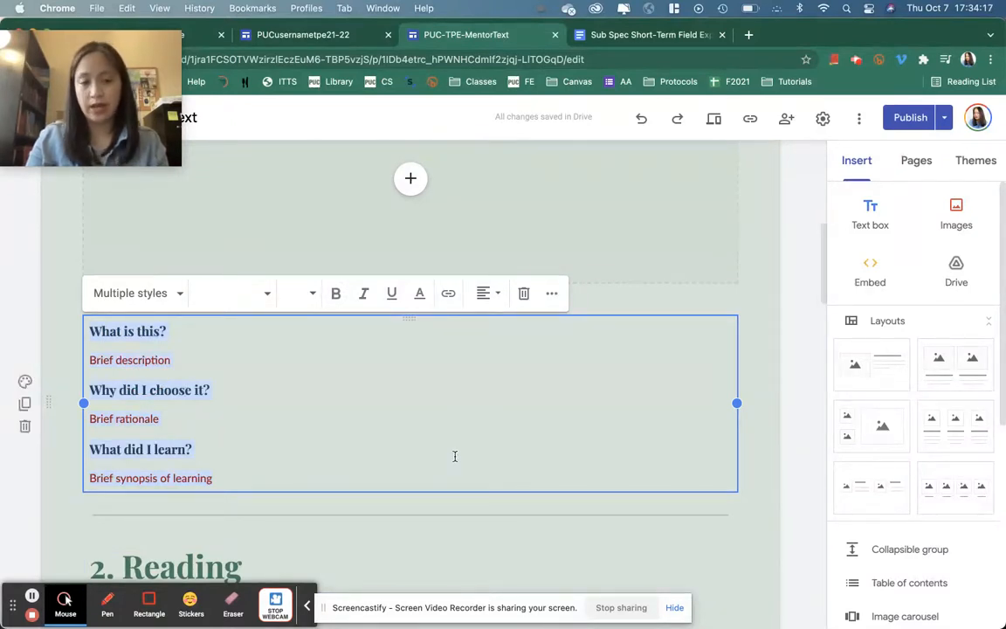
pyautogui.click(766, 431)
# - Examine the Reading section's heading, standard line, artifact placeholder and reflection prompts
pyautogui.scroll(-5, 766, 433)
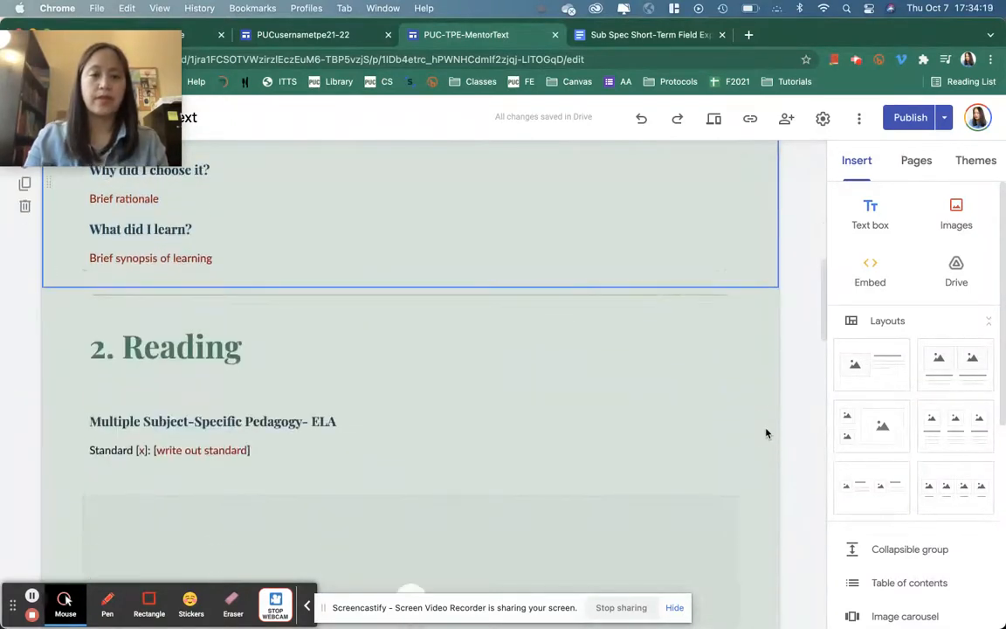
pyautogui.click(216, 345)
pyautogui.tripleClick(216, 345)
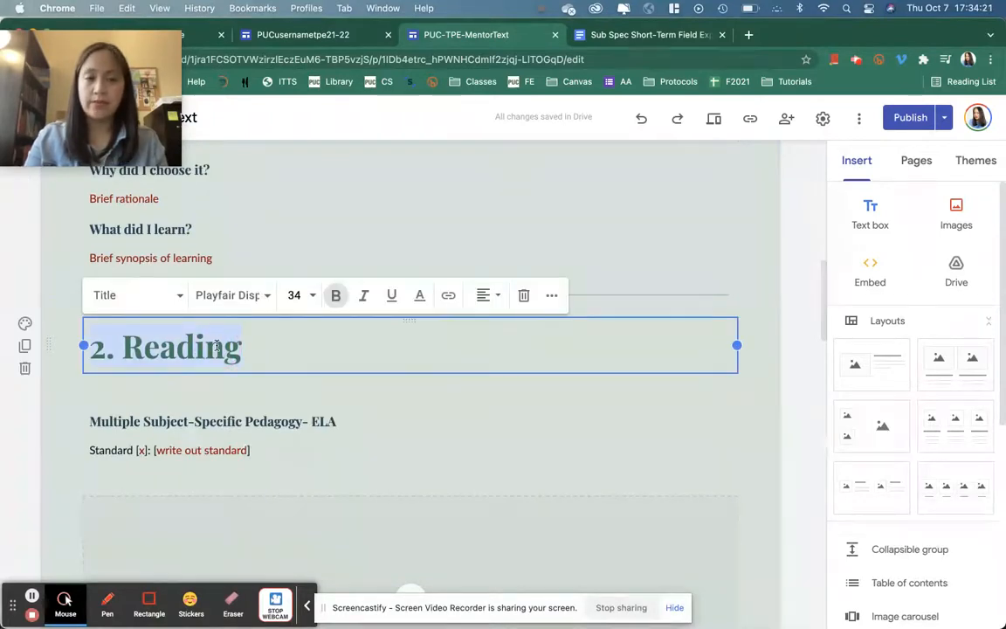
pyautogui.scroll(-3, 217, 345)
pyautogui.click(192, 337)
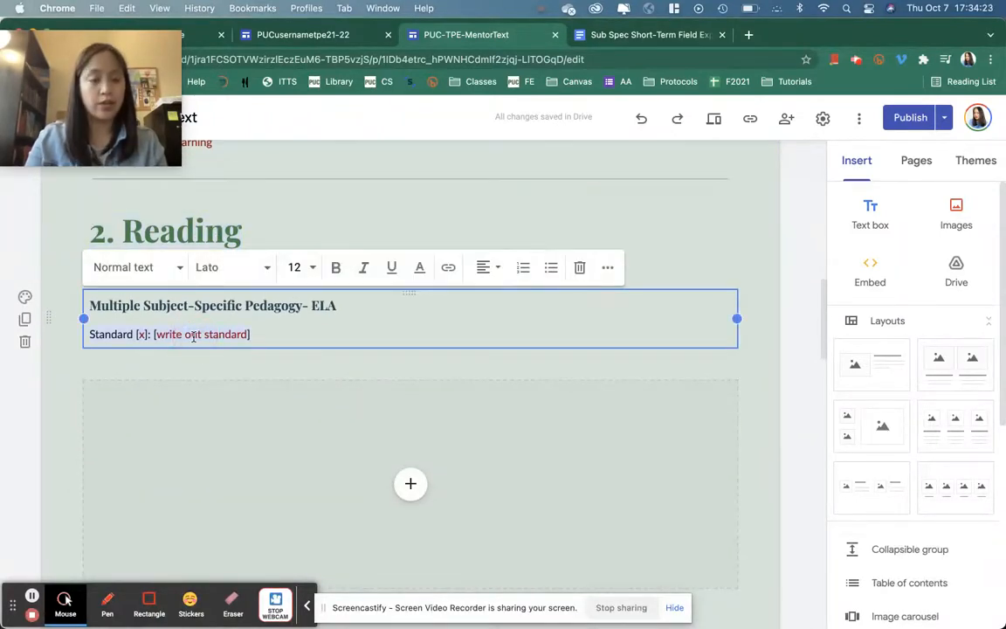
pyautogui.scroll(-5, 231, 433)
pyautogui.scroll(-5, 247, 367)
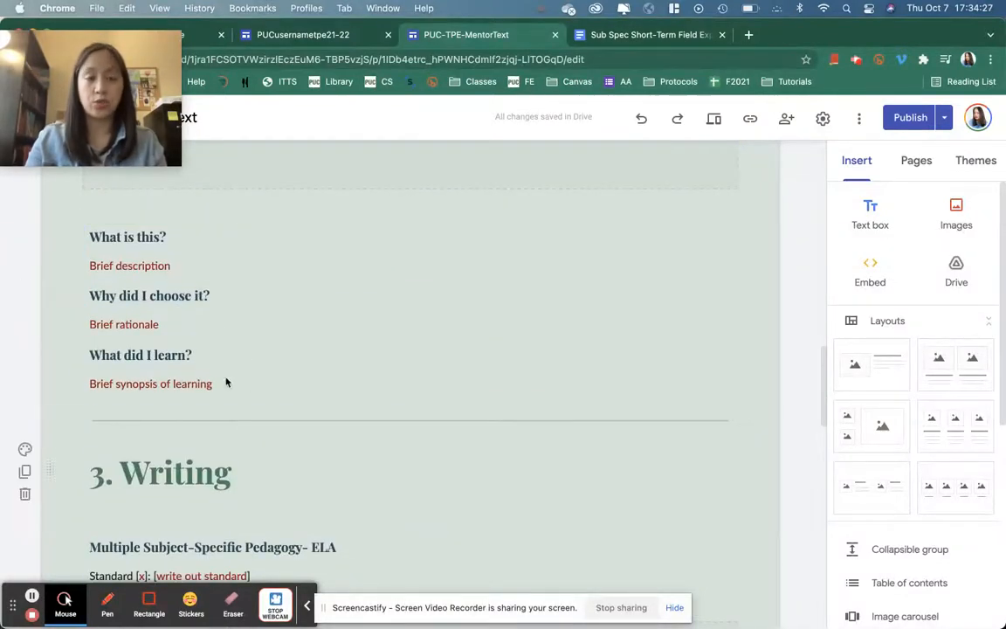
# - Review the Writing section by selecting its heading, standard line and artifact placeholder, including the reflection prompts below
pyautogui.scroll(-3, 223, 325)
pyautogui.tripleClick(179, 326)
pyautogui.scroll(-2, 322, 427)
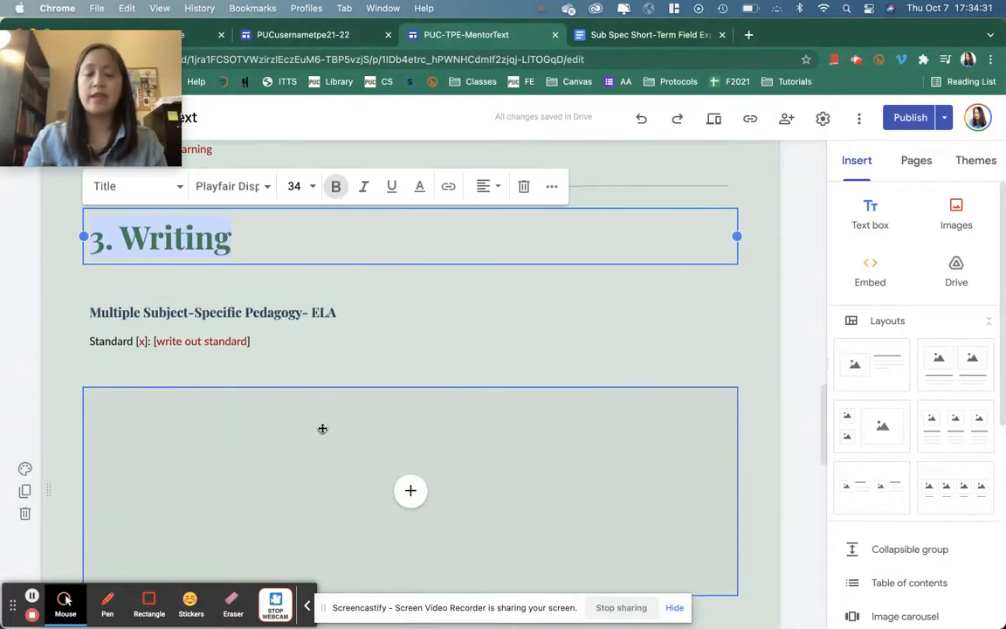
pyautogui.click(221, 343)
pyautogui.scroll(-3, 220, 345)
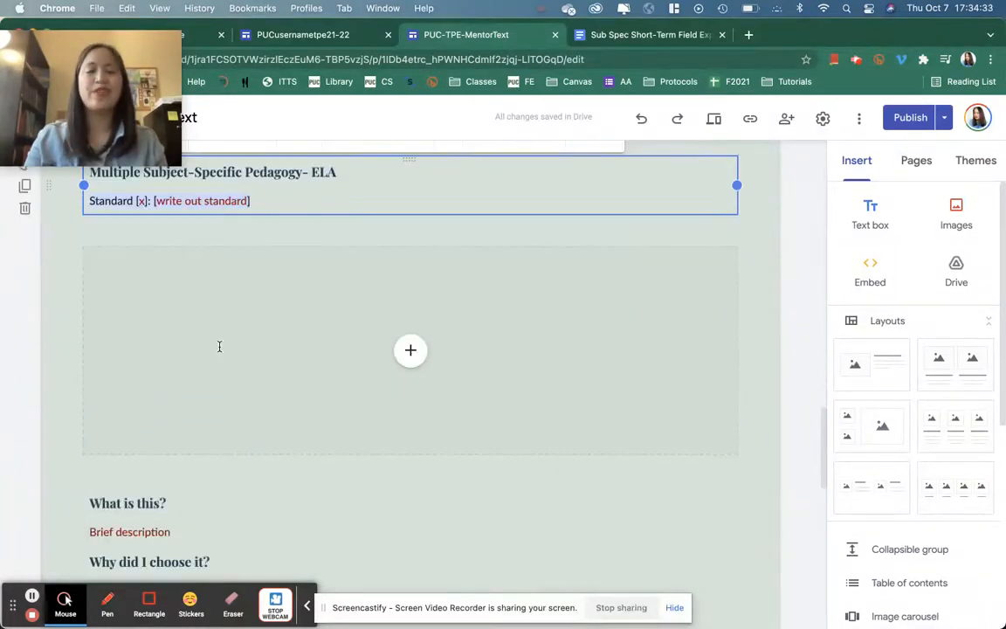
pyautogui.click(220, 348)
pyautogui.scroll(-3, 220, 348)
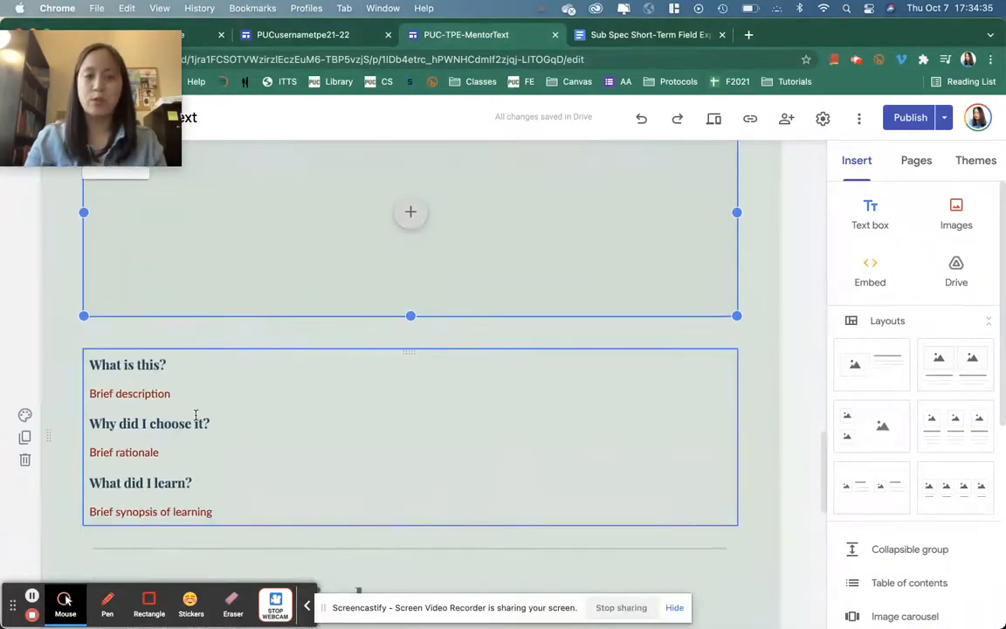
# - Review the fourth section, [Student Choice], from its heading and standard line to the artifact placeholder and reflection text
pyautogui.scroll(-6, 196, 414)
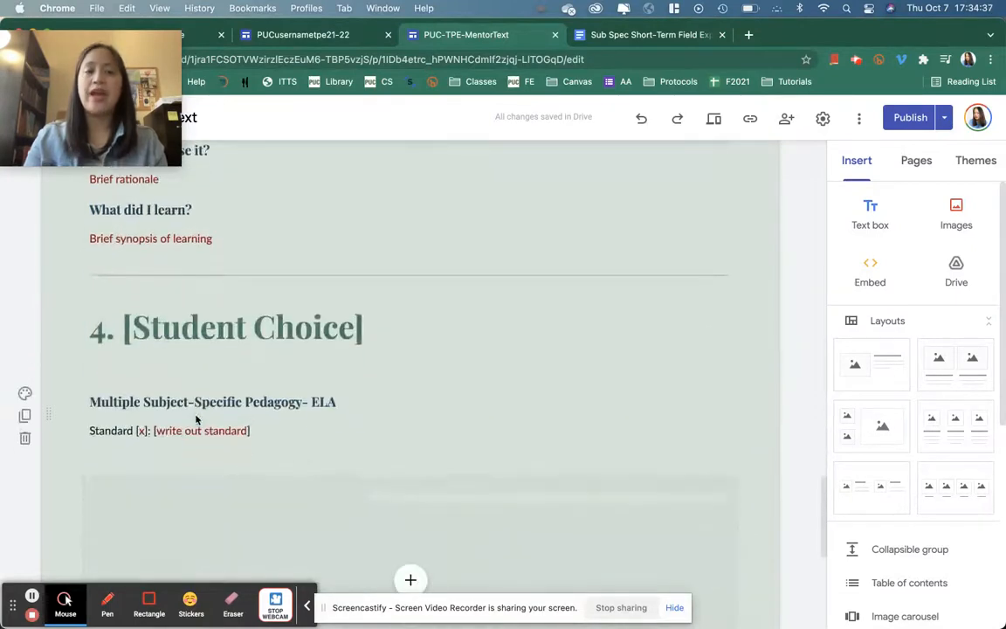
pyautogui.click(200, 327)
pyautogui.tripleClick(200, 327)
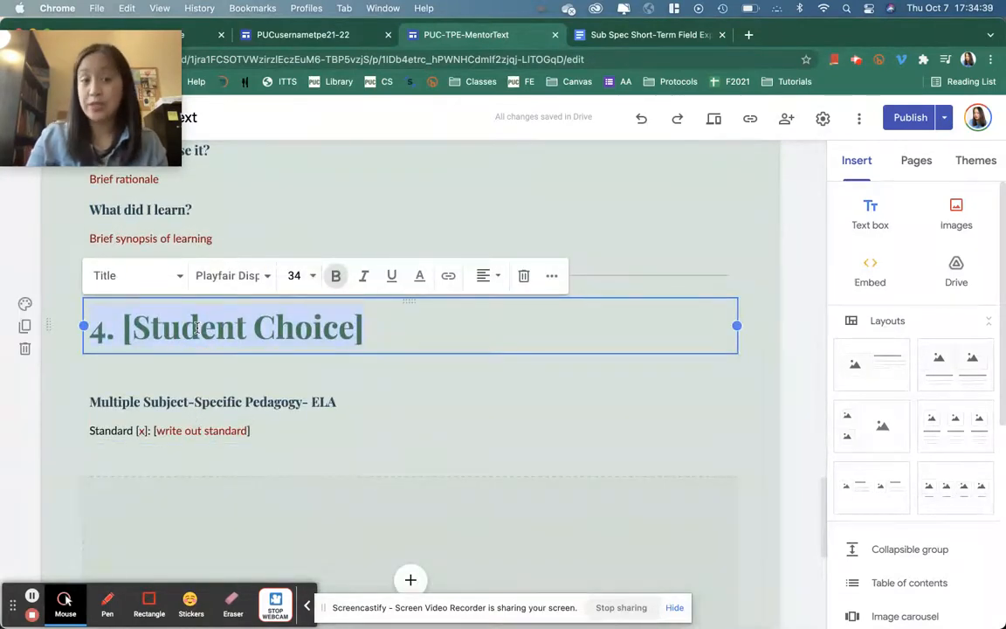
pyautogui.click(189, 431)
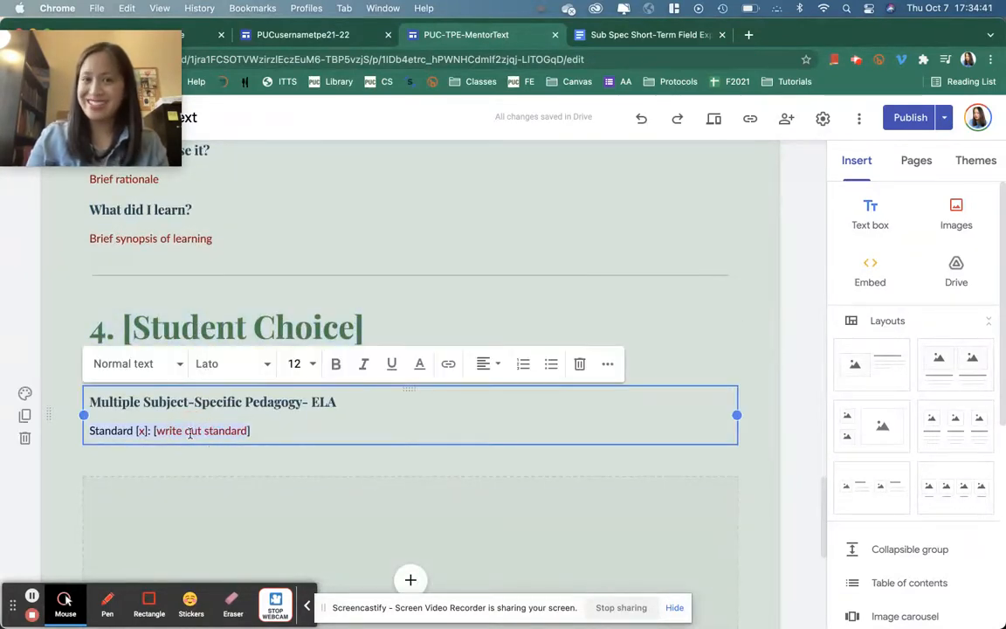
pyautogui.scroll(-5, 191, 434)
pyautogui.click(190, 433)
pyautogui.scroll(-3, 190, 433)
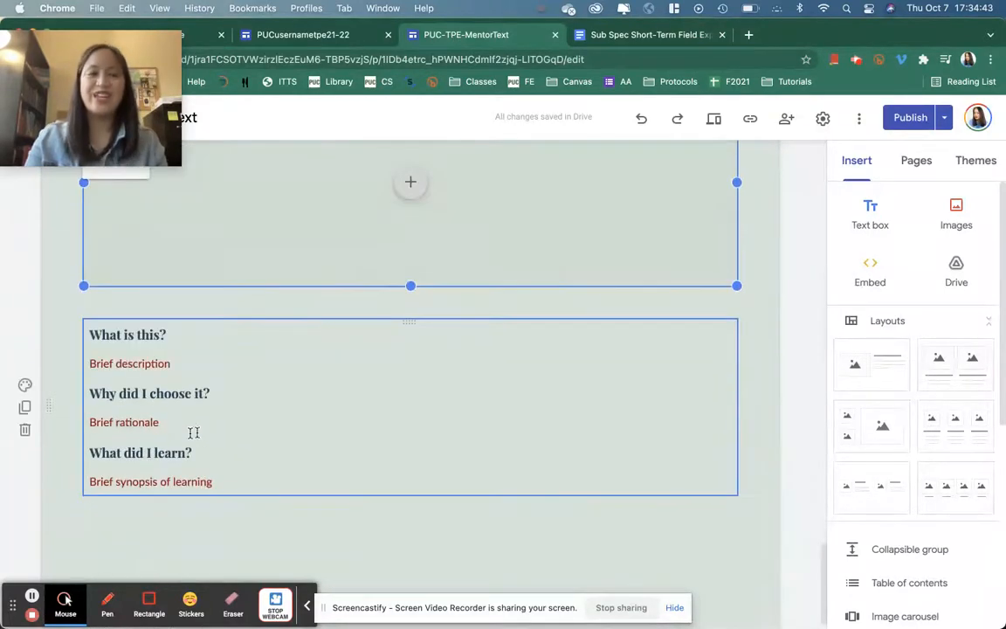
pyautogui.click(274, 447)
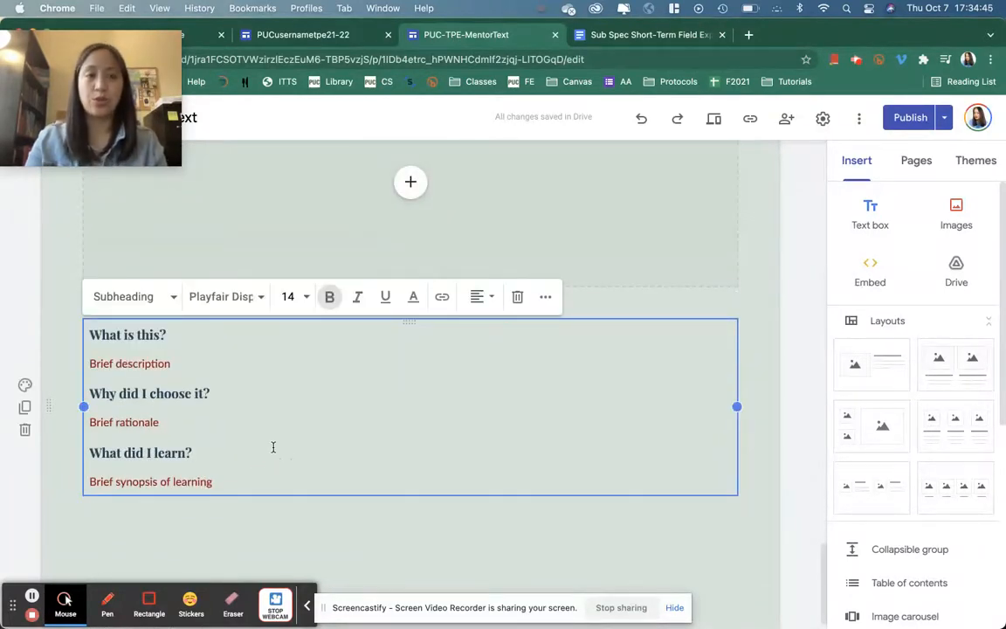
# - Leave the English Language Arts page and open the Mathematics page under Subject Specific (MS)
pyautogui.click(799, 338)
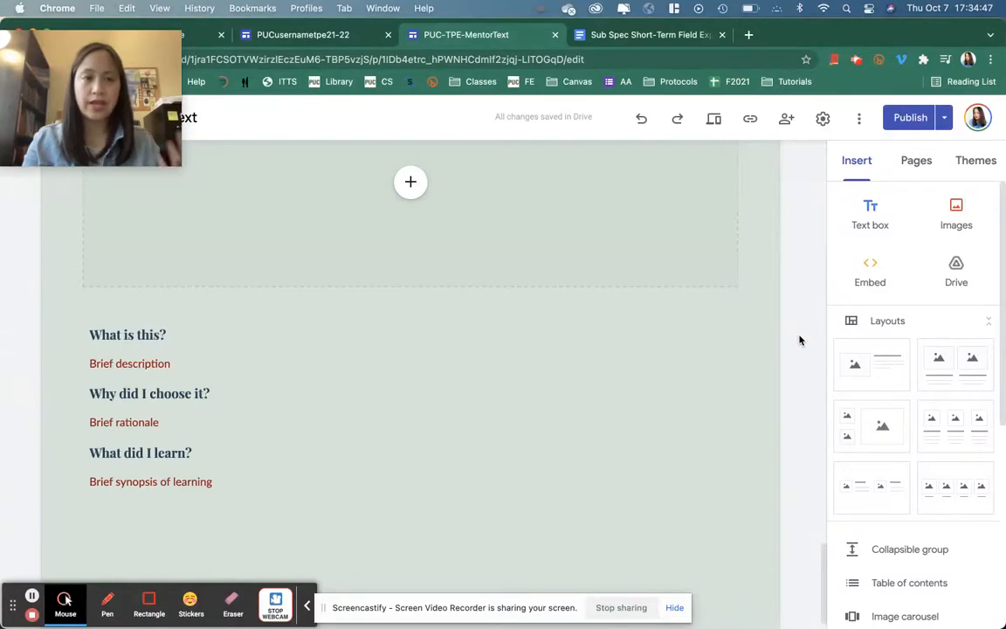
pyautogui.scroll(-1, 799, 340)
pyautogui.scroll(15, 799, 341)
pyautogui.moveTo(621, 217)
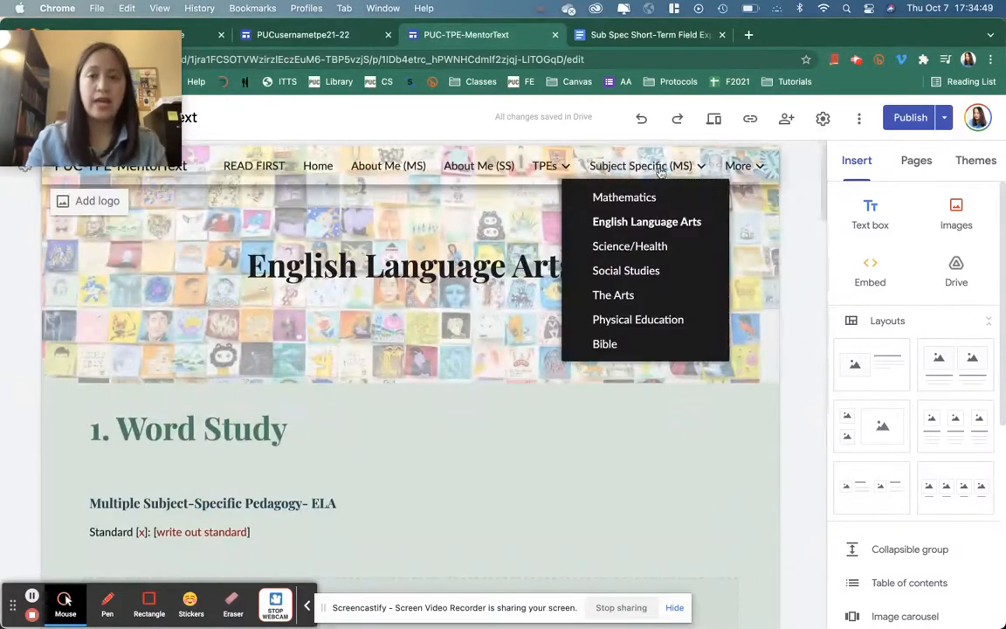
pyautogui.click(622, 198)
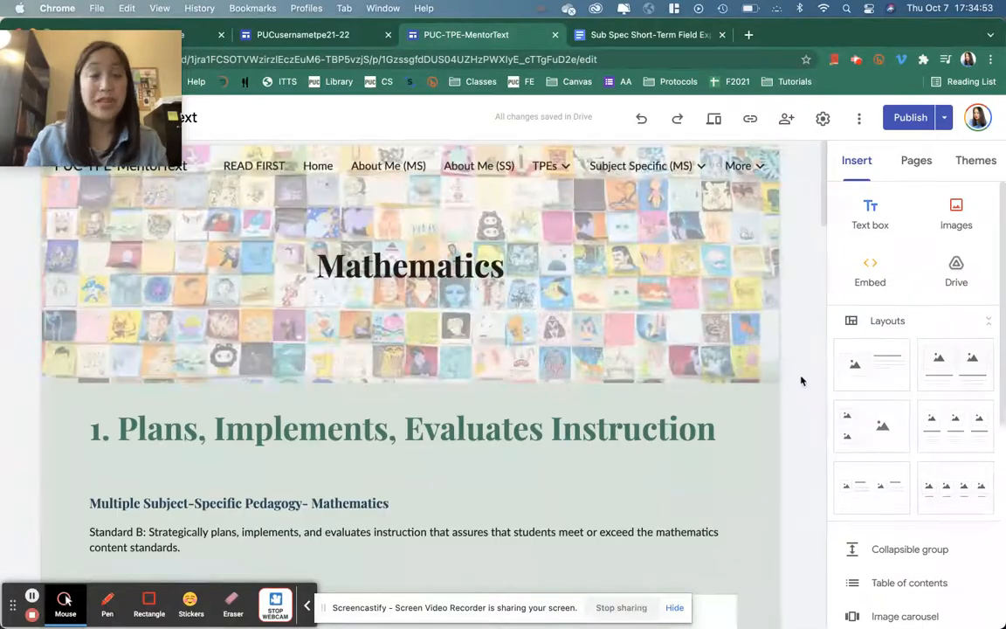
# - Examine the Plans, Implements, Evaluates Instruction section's heading and its written-out Standard B statement
pyautogui.scroll(-2, 805, 384)
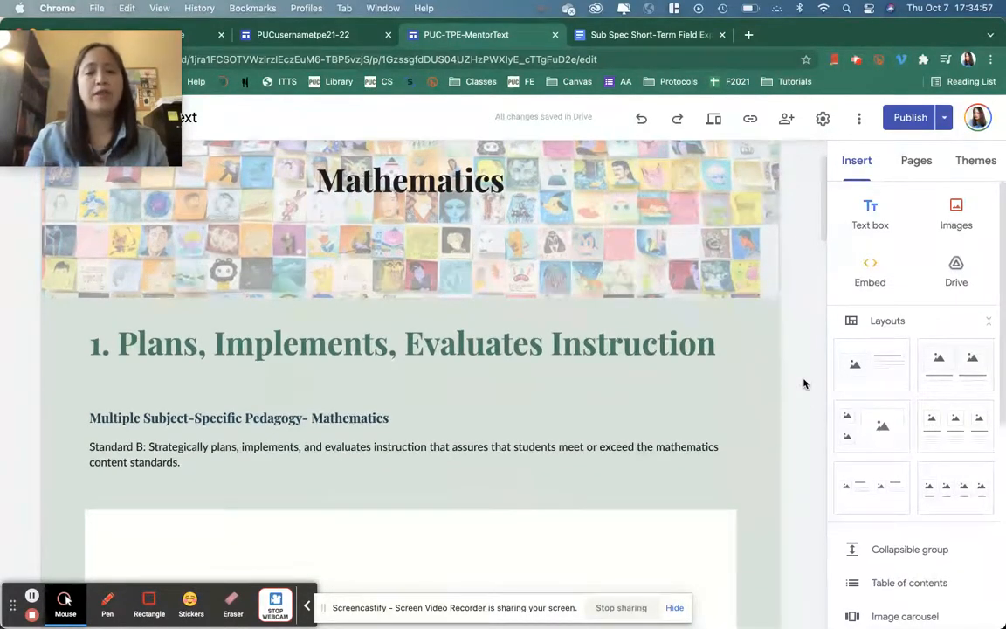
pyautogui.scroll(-2, 804, 384)
pyautogui.click(330, 275)
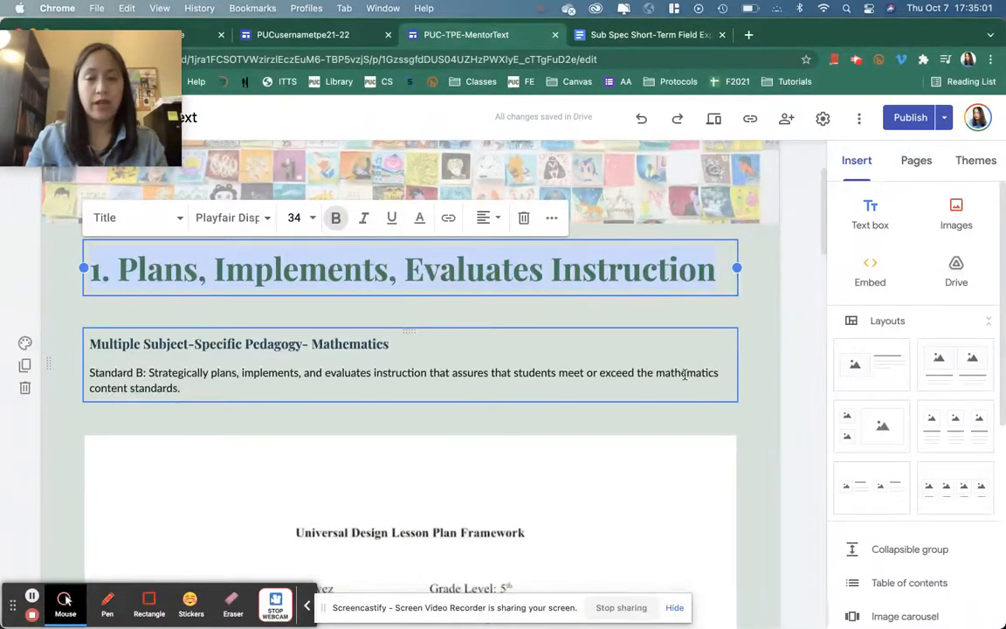
pyautogui.click(800, 354)
pyautogui.scroll(-4, 800, 353)
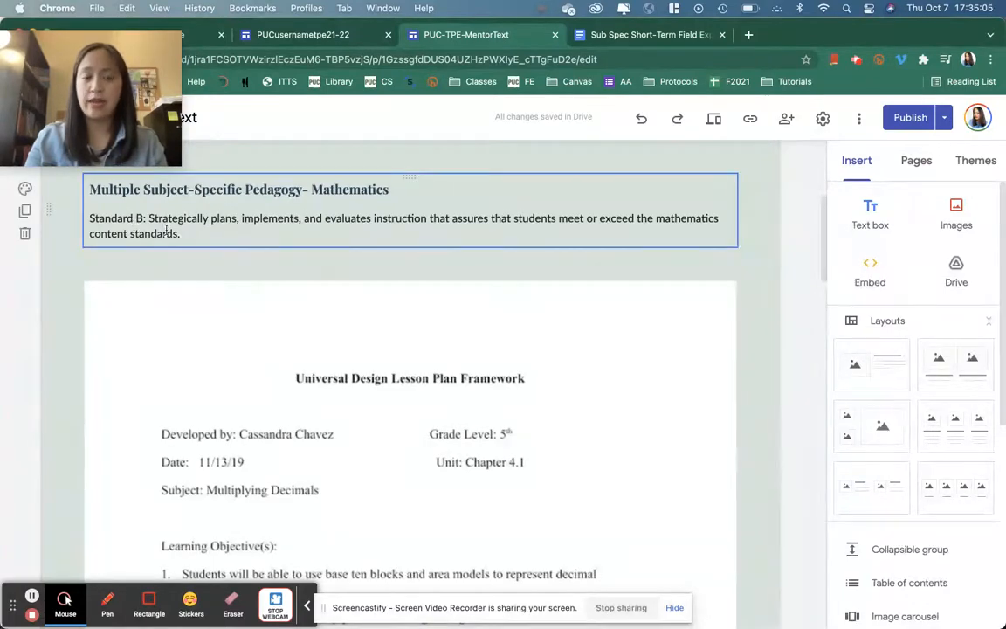
pyautogui.moveTo(187, 238); pyautogui.dragTo(148, 220)
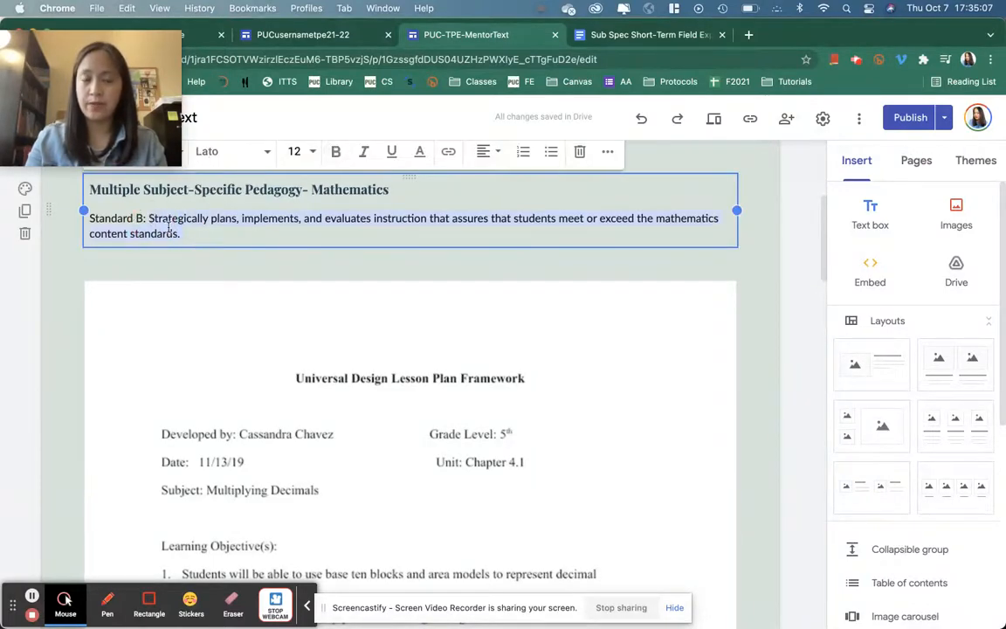
pyautogui.click(782, 388)
# - Review the lesson plan artifact on multiplying decimals and the completed responses to the three reflection prompts below it
pyautogui.scroll(-4, 782, 387)
pyautogui.click(369, 365)
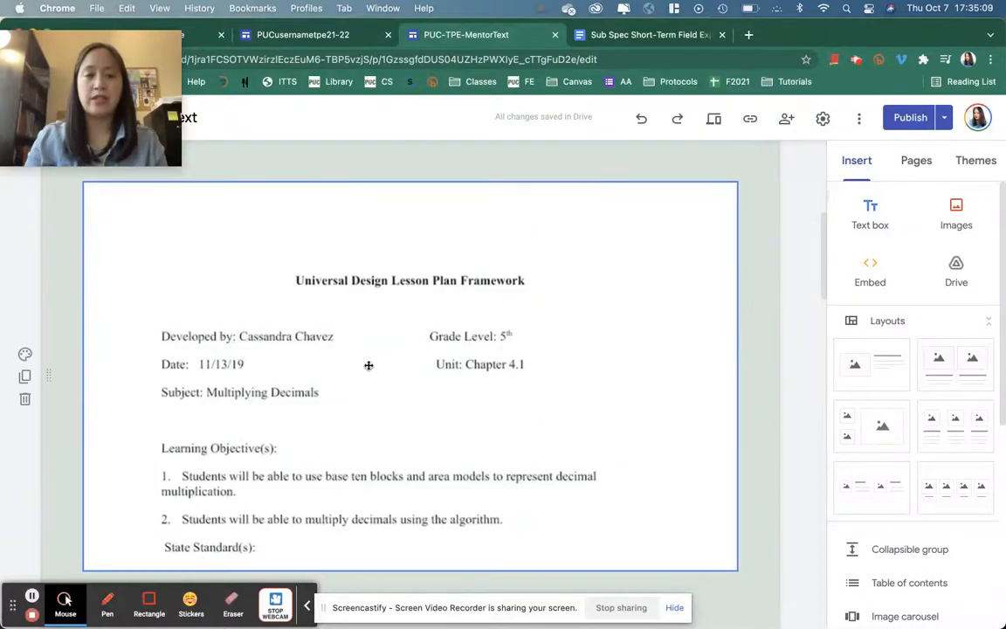
pyautogui.scroll(-3, 364, 364)
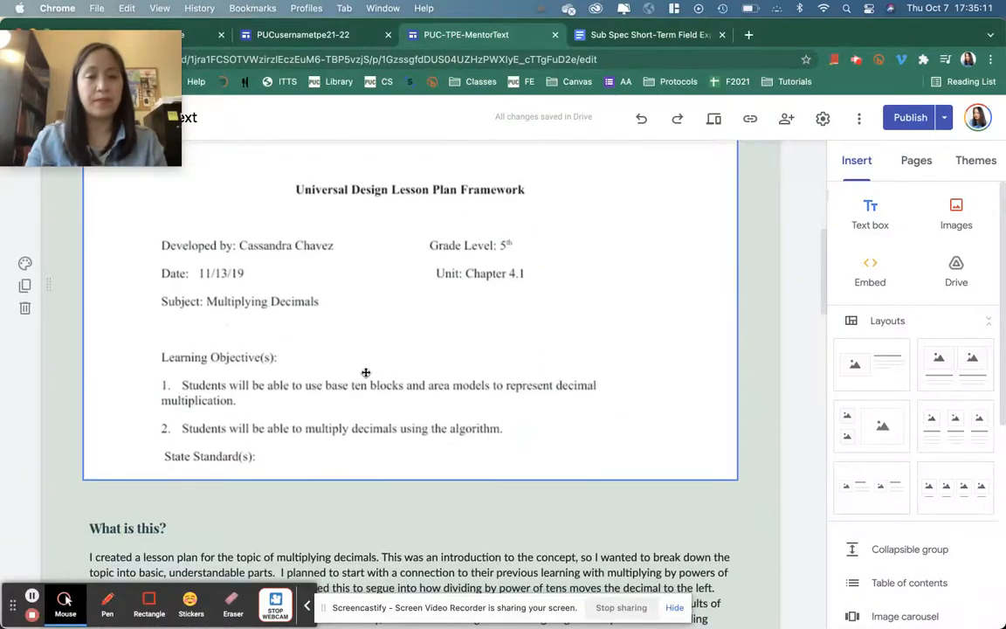
pyautogui.scroll(-2, 373, 380)
pyautogui.scroll(1, 373, 381)
pyautogui.scroll(-5, 373, 381)
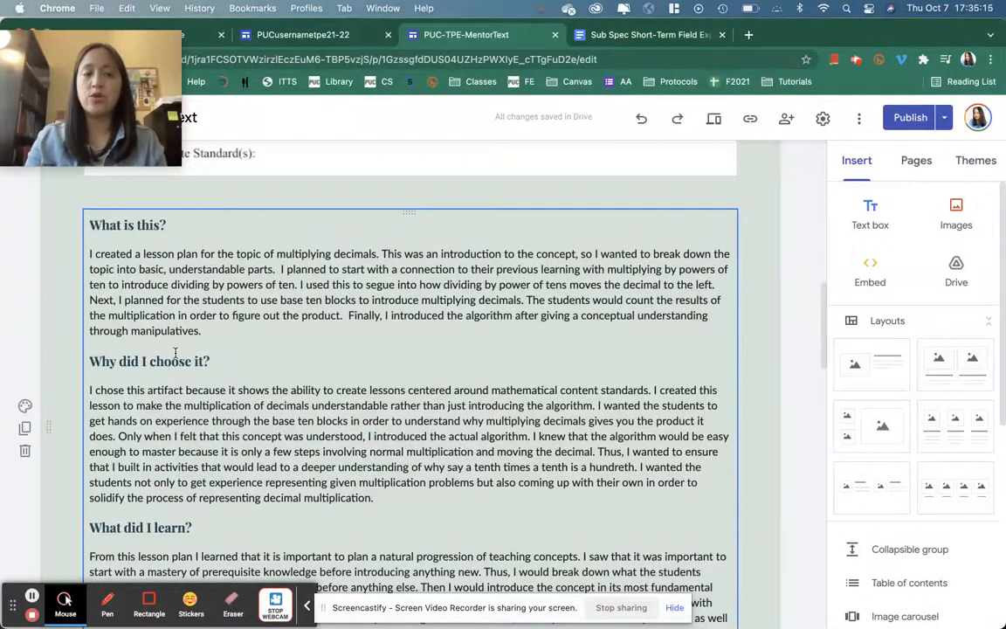
pyautogui.scroll(-3, 262, 419)
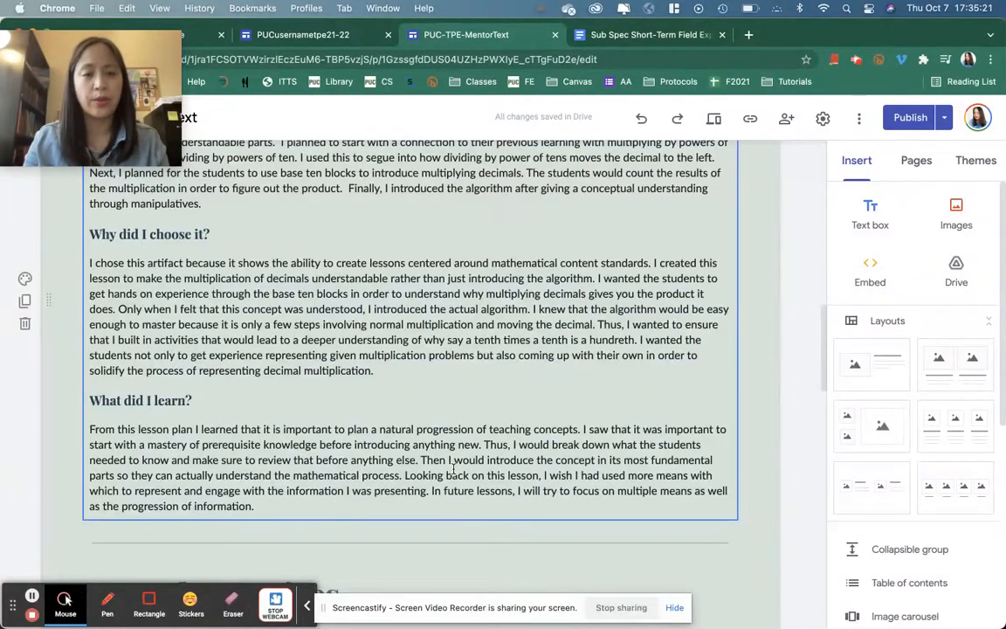
# - Examine the Math Practices section by selecting its heading, standard line and reflection prompts, including the empty artifact placeholder
pyautogui.scroll(-8, 300, 448)
pyautogui.click(222, 281)
pyautogui.tripleClick(210, 273)
pyautogui.scroll(-2, 243, 328)
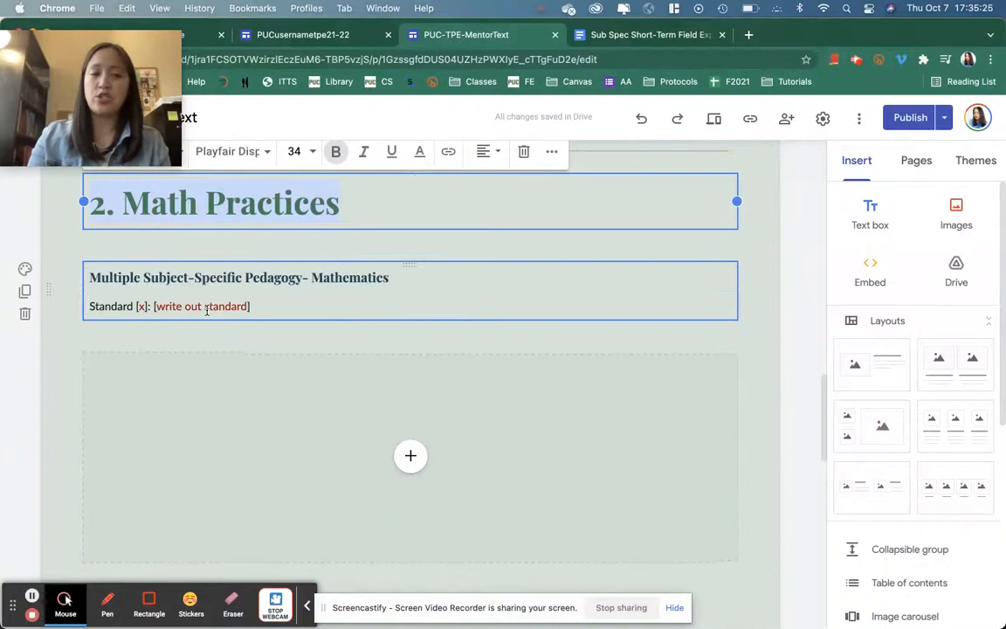
pyautogui.click(187, 280)
pyautogui.scroll(-3, 212, 344)
pyautogui.click(213, 346)
pyautogui.scroll(-1, 213, 347)
pyautogui.scroll(-1, 213, 346)
pyautogui.click(244, 413)
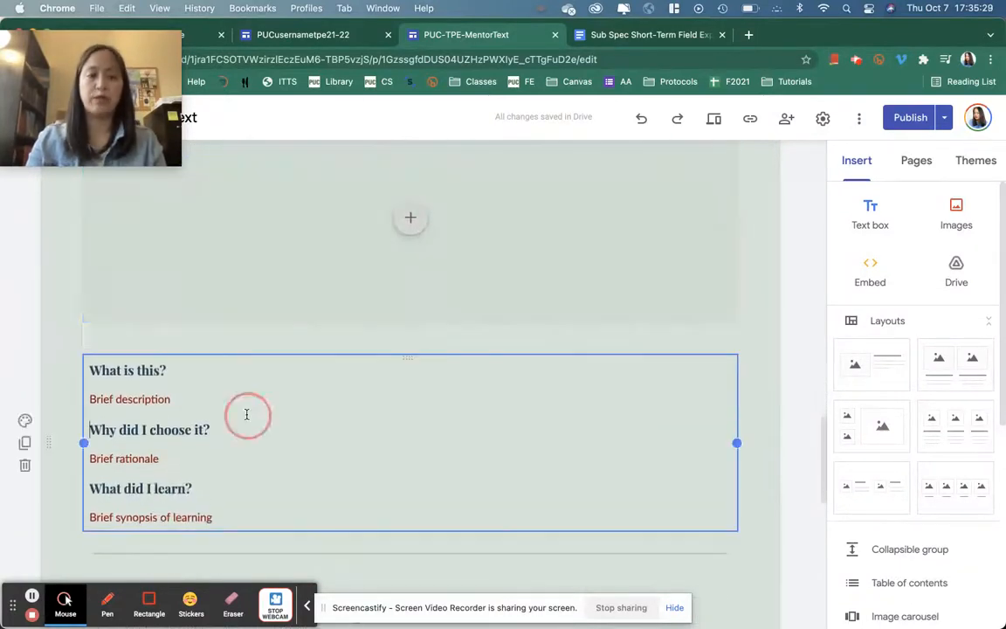
# - View the Mathematics page's third section, [Student Choice], and return to the page header
pyautogui.scroll(-5, 548, 480)
pyautogui.scroll(-2, 548, 486)
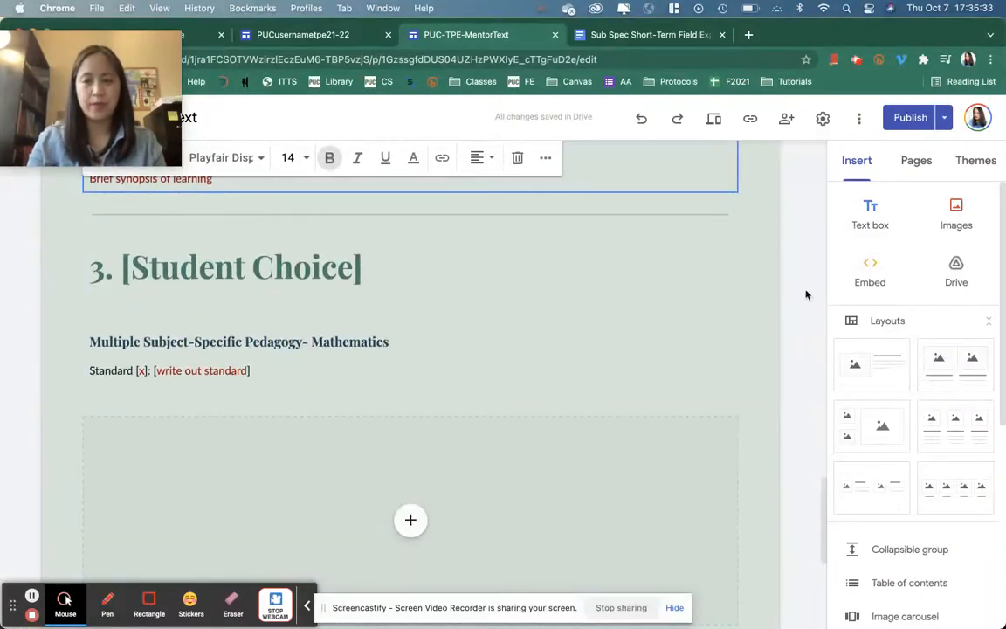
pyautogui.scroll(15, 806, 292)
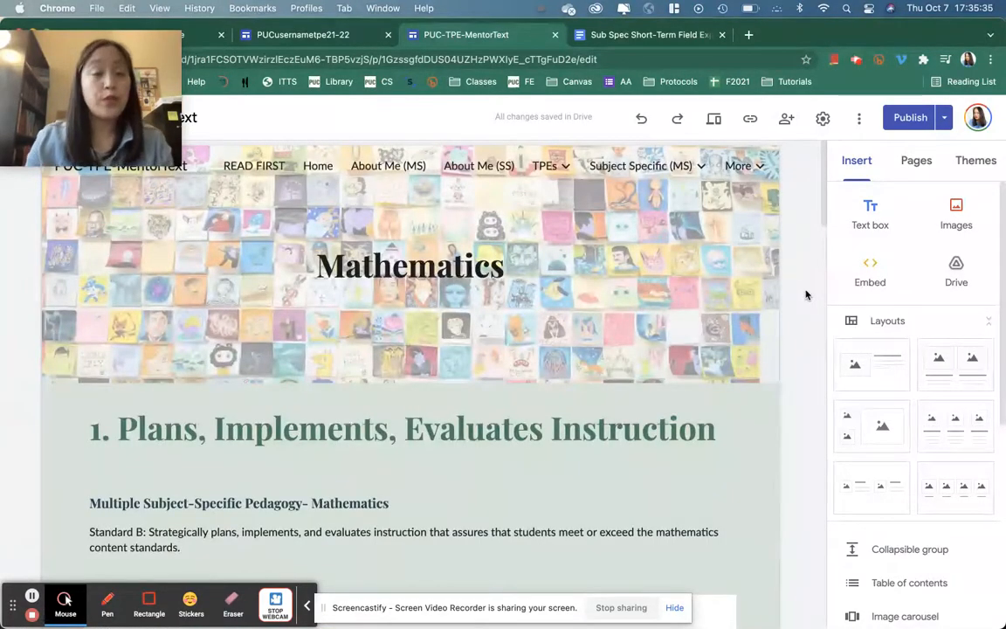
# - Open the Subject Specific (SS) page and review its instructions, the list of single-subject handout links and the exemplar link
pyautogui.moveTo(741, 166)
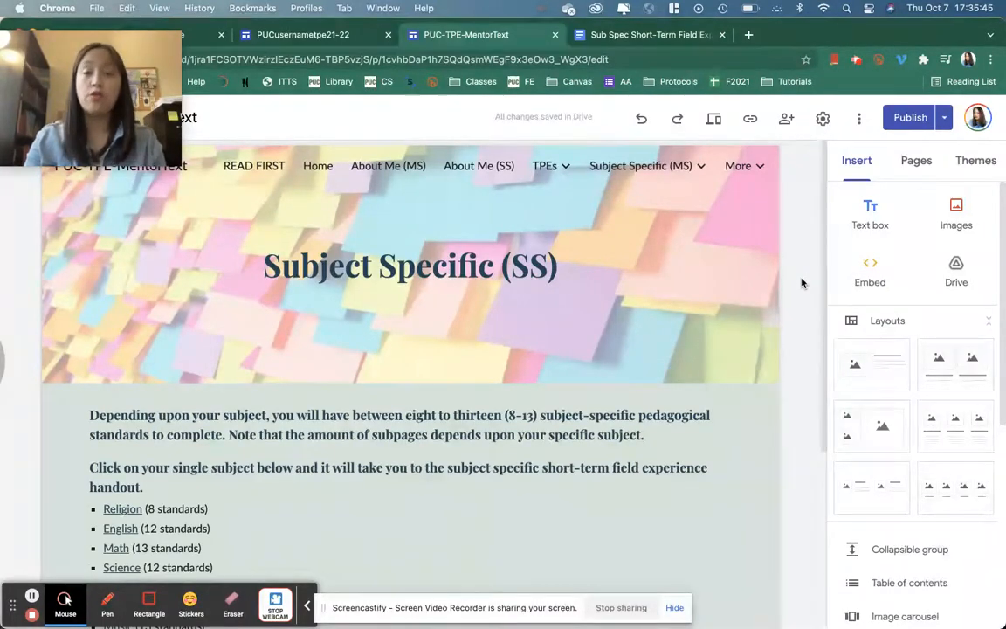
pyautogui.scroll(-3, 803, 283)
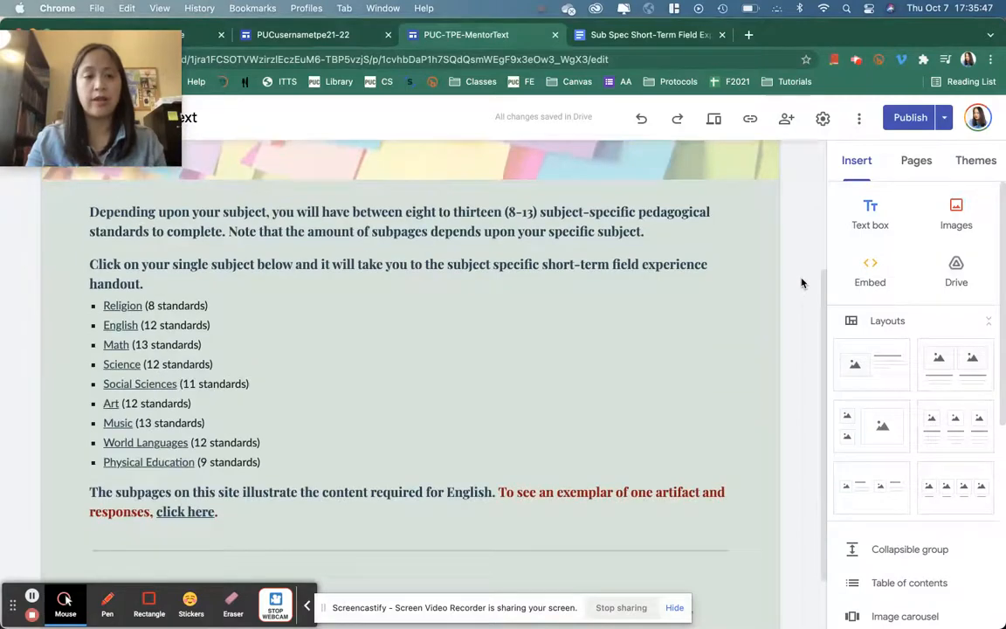
pyautogui.scroll(3, 420, 232)
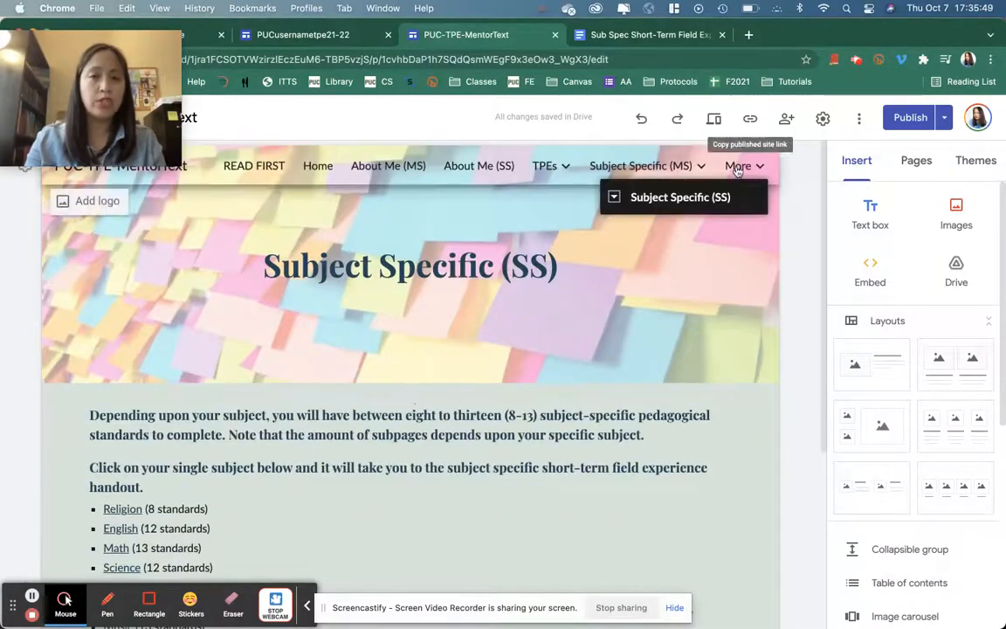
pyautogui.moveTo(752, 164)
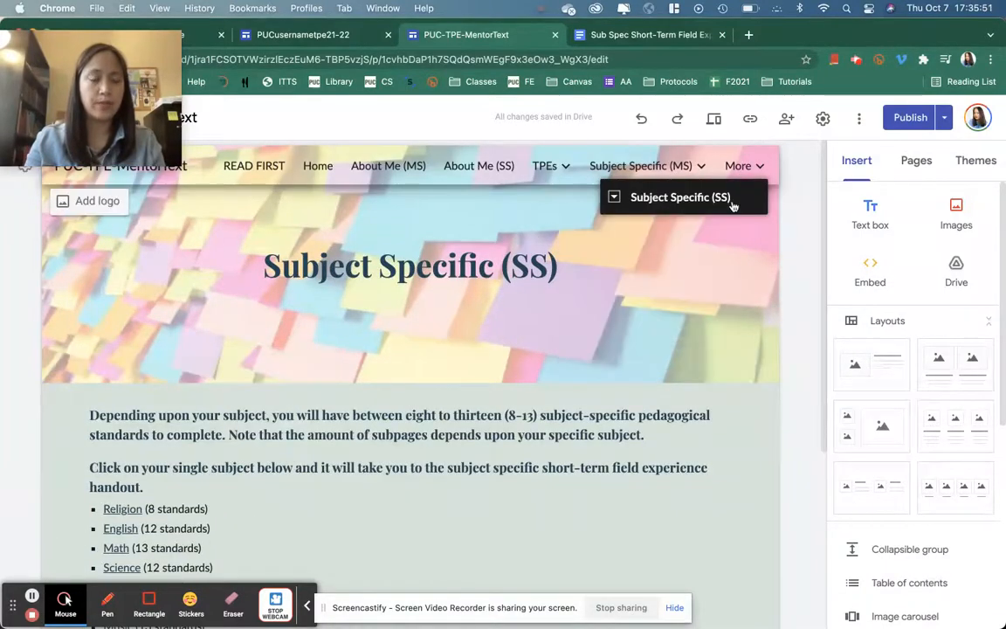
pyautogui.scroll(-5, 163, 242)
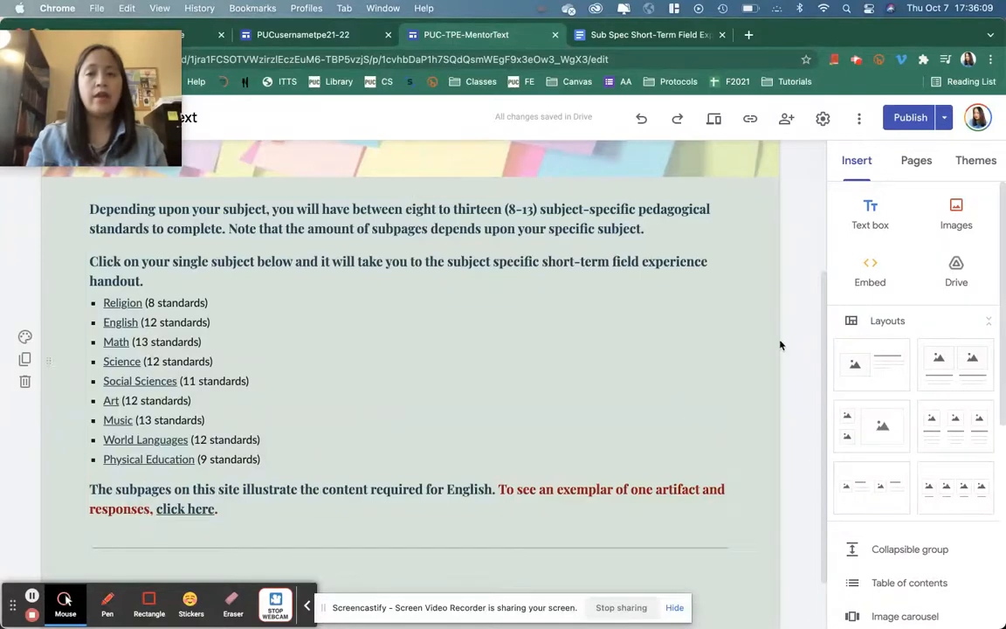
pyautogui.scroll(3, 801, 347)
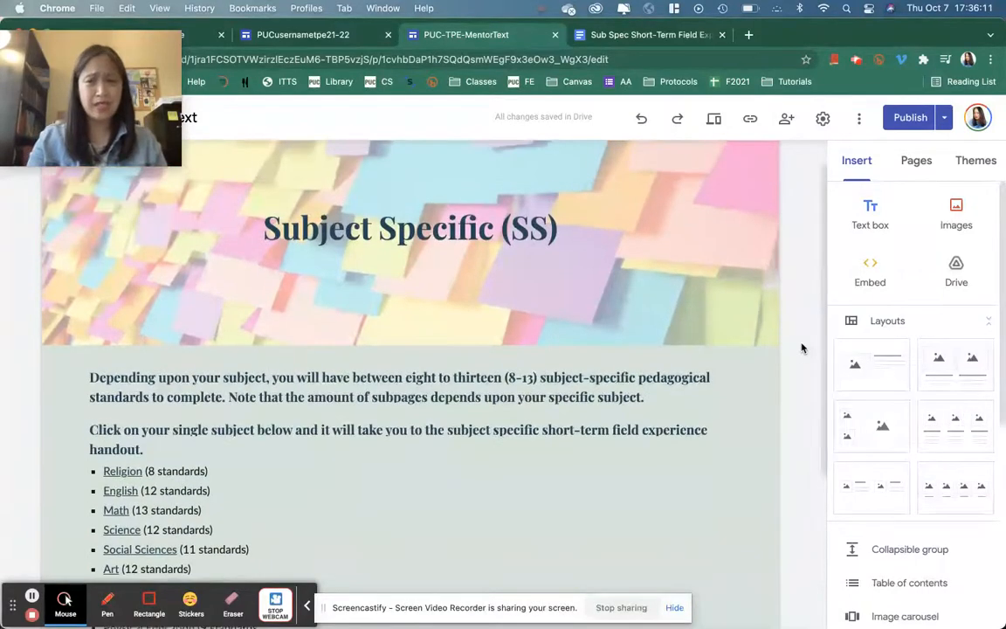
pyautogui.scroll(1, 802, 348)
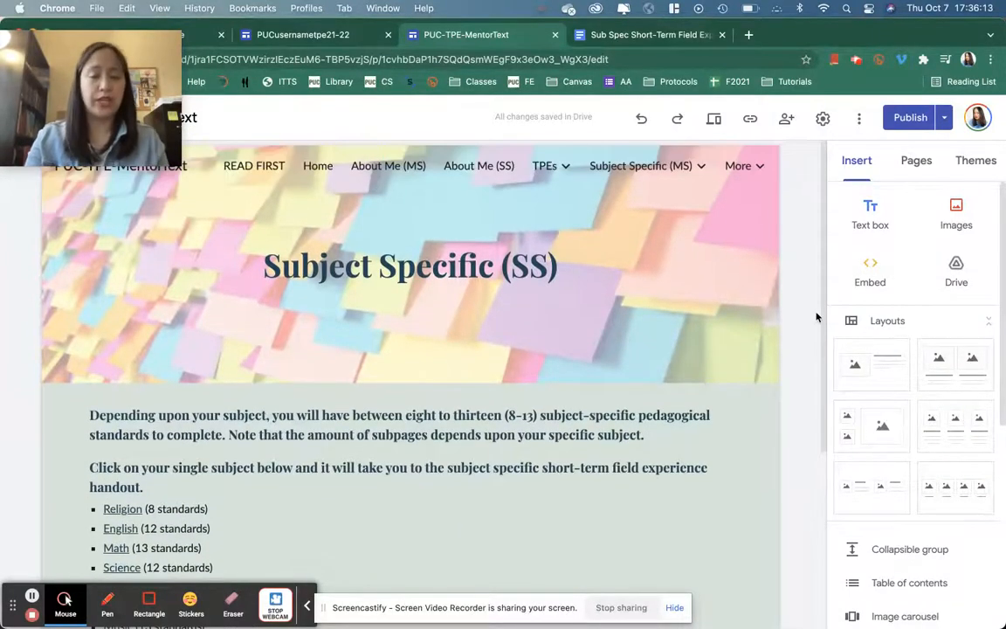
pyautogui.scroll(-5, 819, 317)
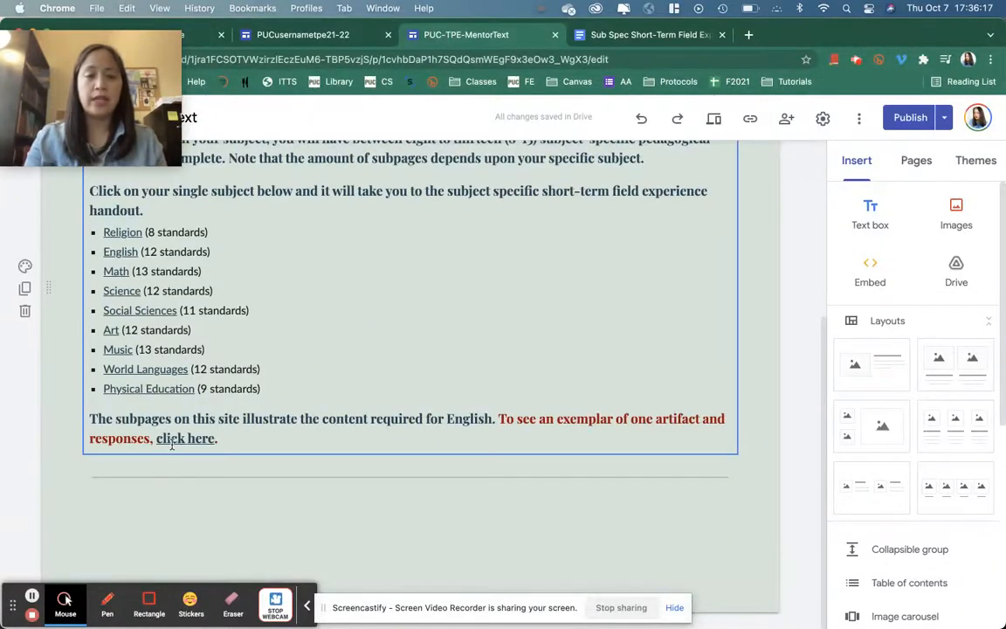
# - Open the ELA TPE c subpage under Subject Specific (SS)
pyautogui.scroll(5, 775, 276)
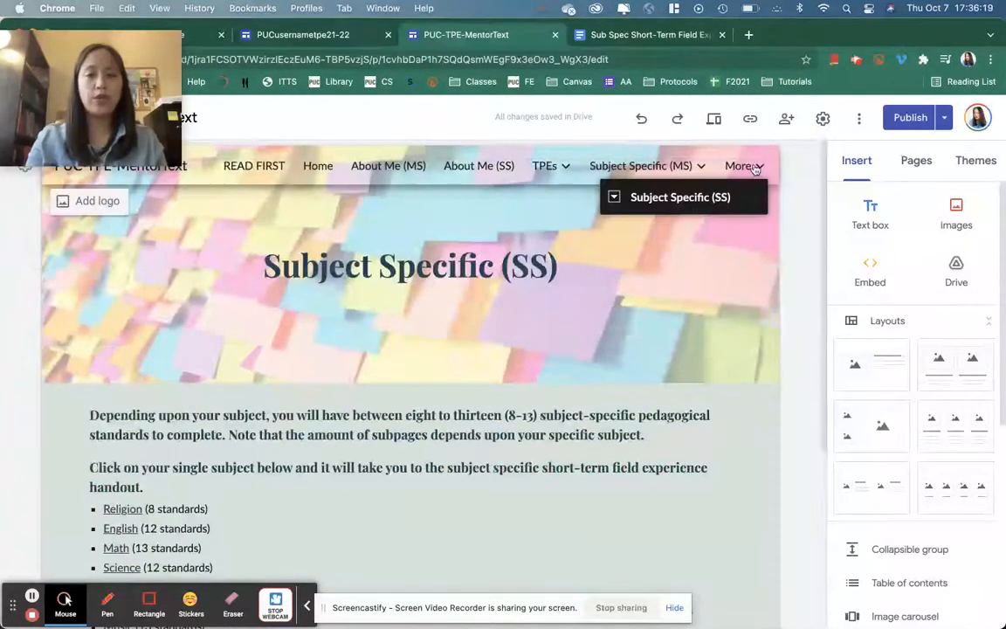
pyautogui.click(613, 199)
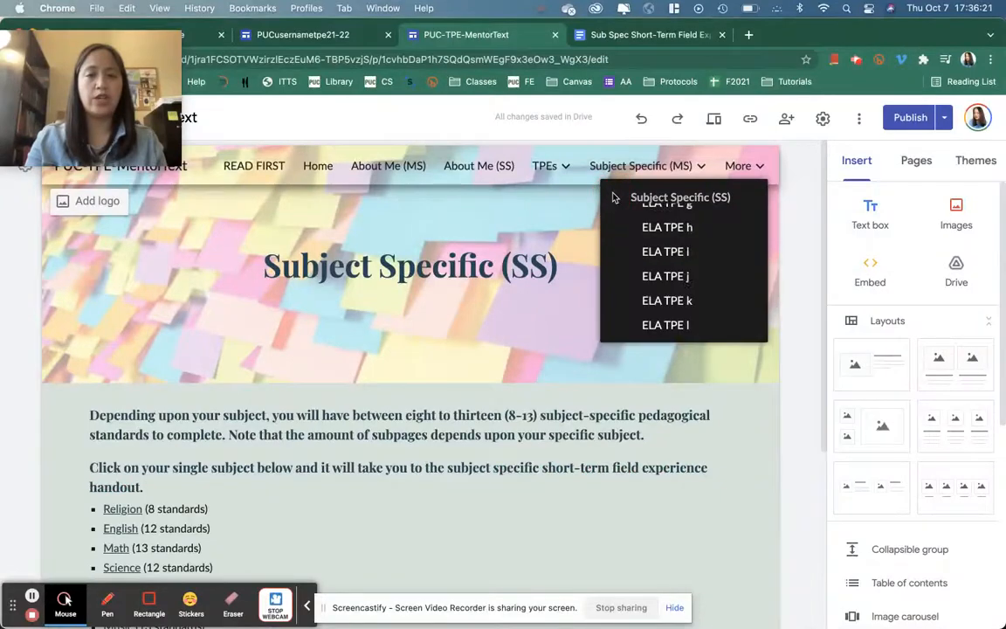
pyautogui.click(664, 270)
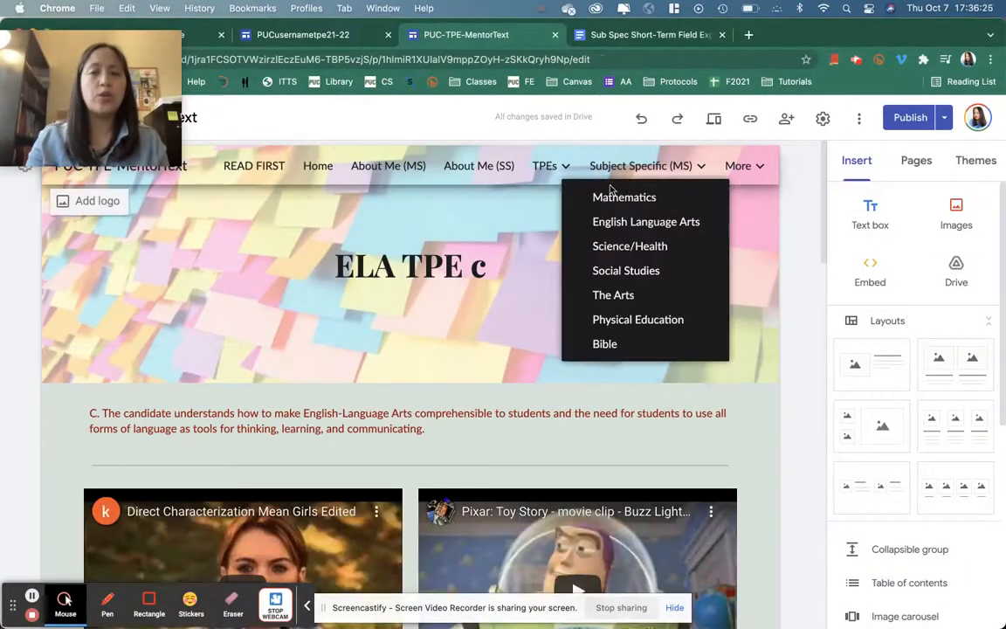
# - Expand the Subject Specific (SS) subpages and look over the ELA TPE a to l entries, closing the list when done
pyautogui.click(616, 198)
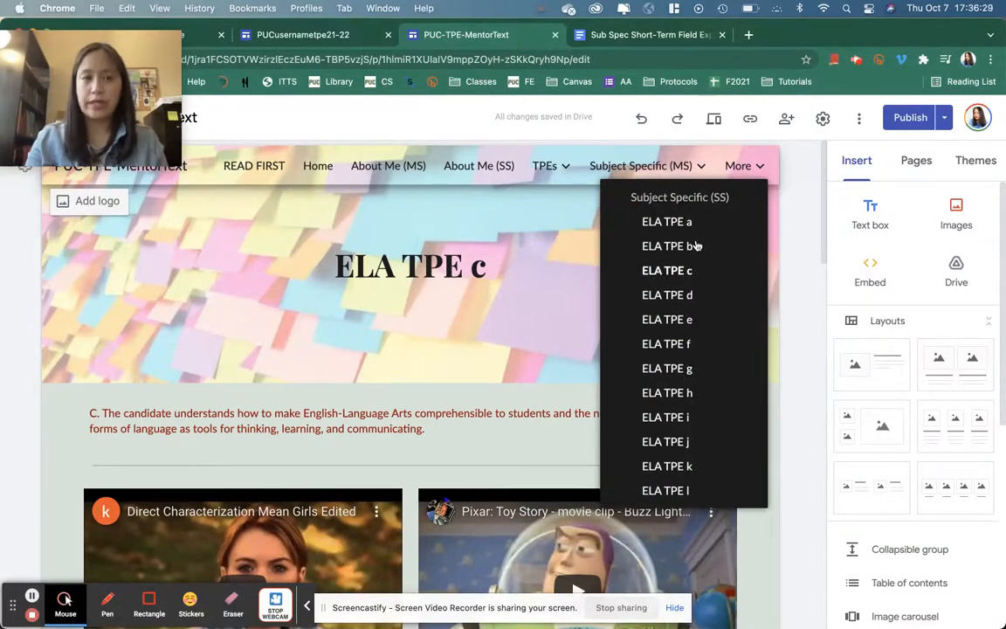
pyautogui.scroll(-1, 696, 246)
pyautogui.scroll(1, 696, 246)
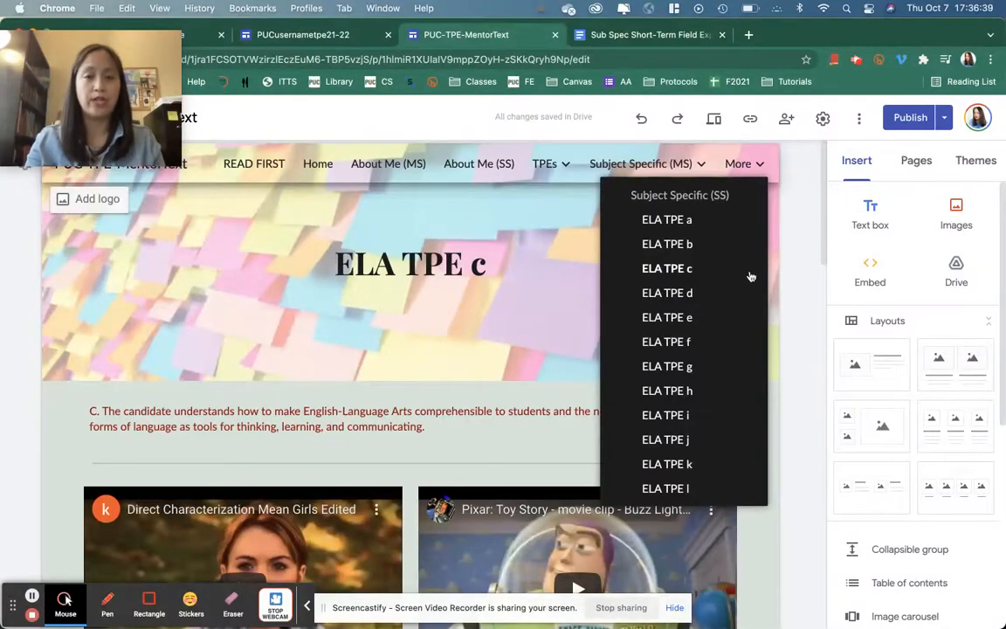
pyautogui.click(802, 337)
# - Examine the ELA TPE c page's title and select the written-out standard C statement beneath it
pyautogui.scroll(-1, 802, 336)
pyautogui.scroll(1, 501, 256)
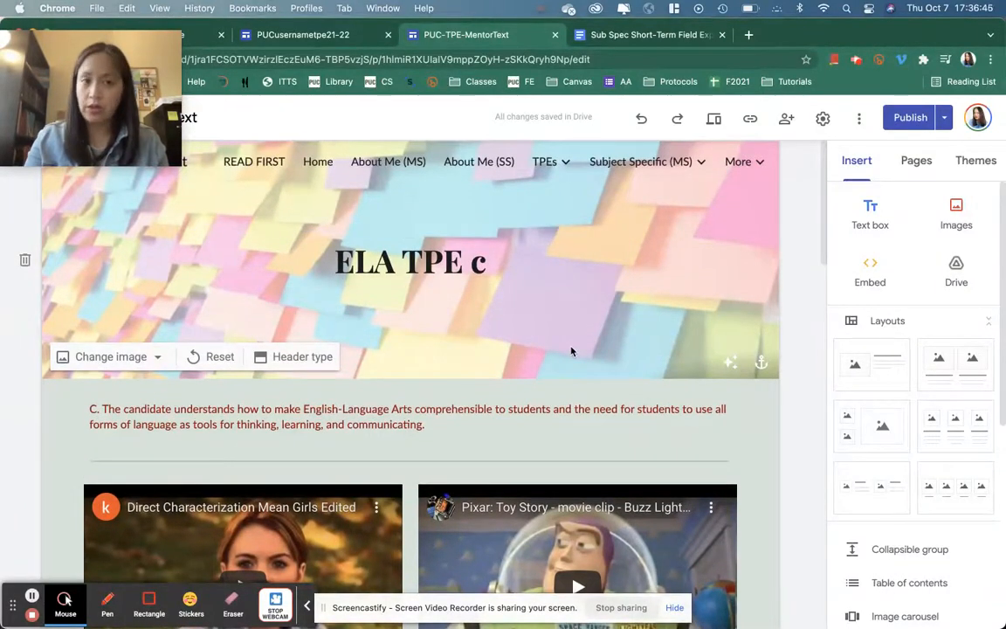
pyautogui.scroll(-1, 571, 349)
pyautogui.click(460, 346)
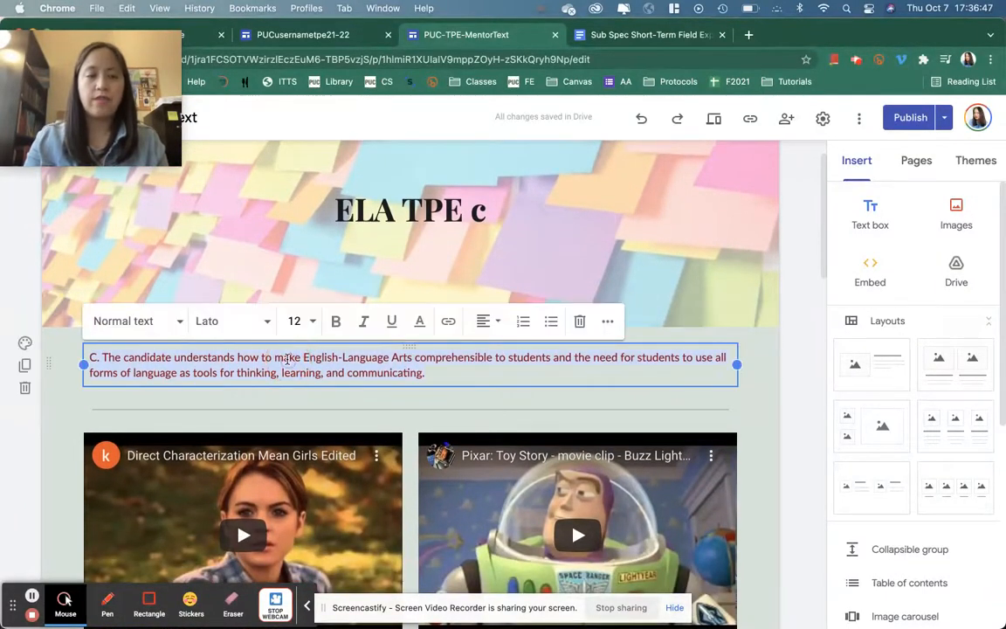
# - Review the page's artifacts: the two embedded movie-clip videos and the Direct and Indirect Characterization slides
pyautogui.scroll(-5, 743, 419)
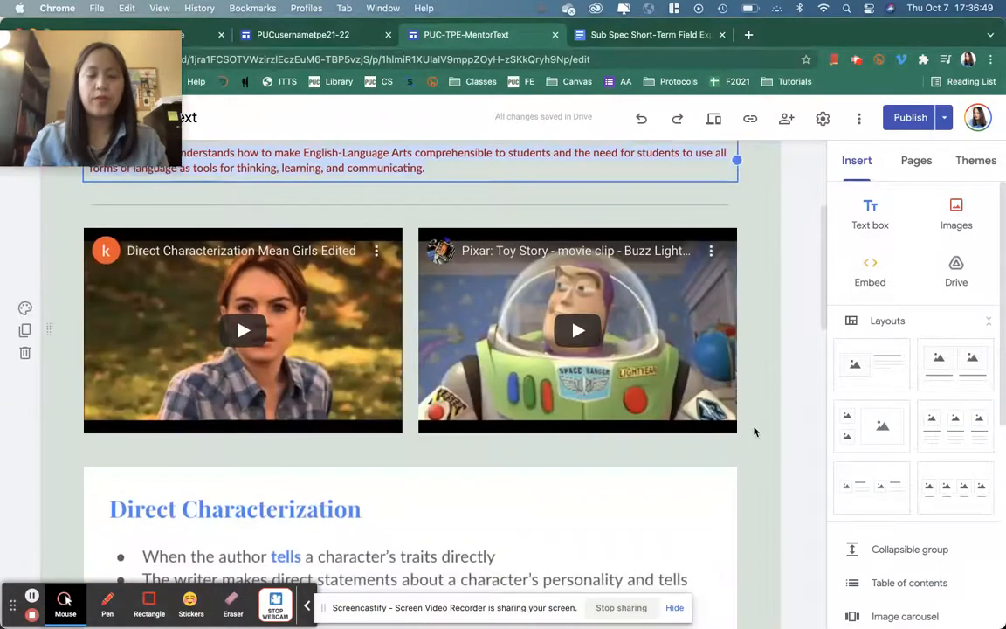
pyautogui.click(304, 402)
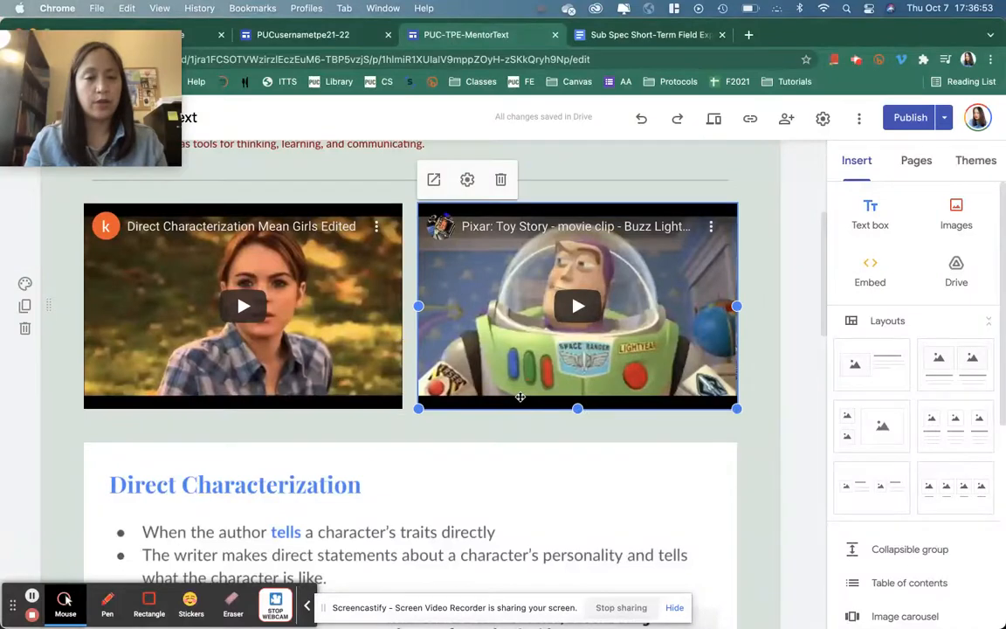
pyautogui.scroll(-3, 520, 397)
pyautogui.click(369, 339)
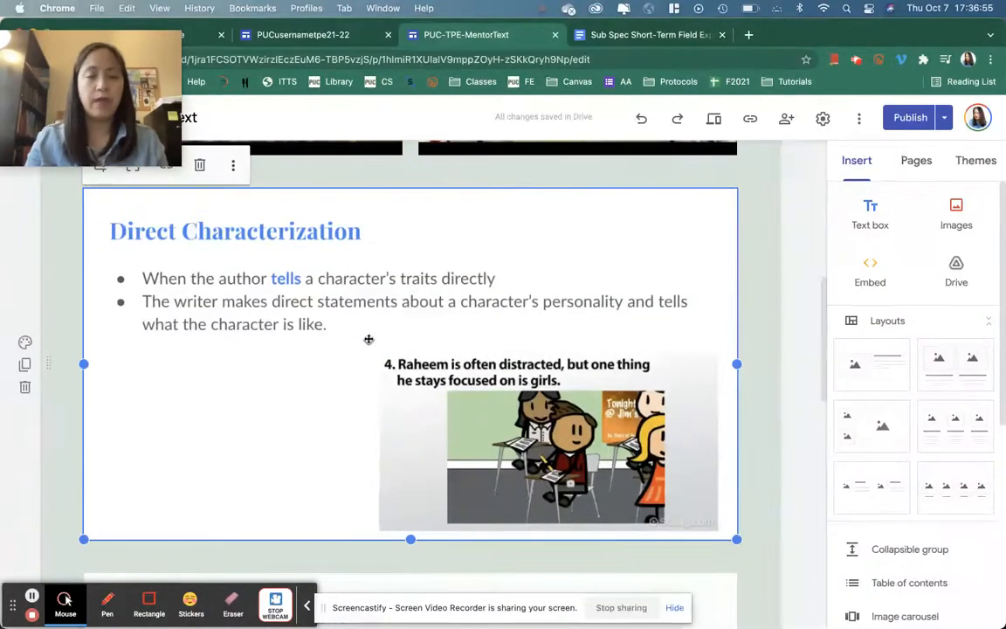
pyautogui.scroll(-3, 369, 339)
pyautogui.click(369, 381)
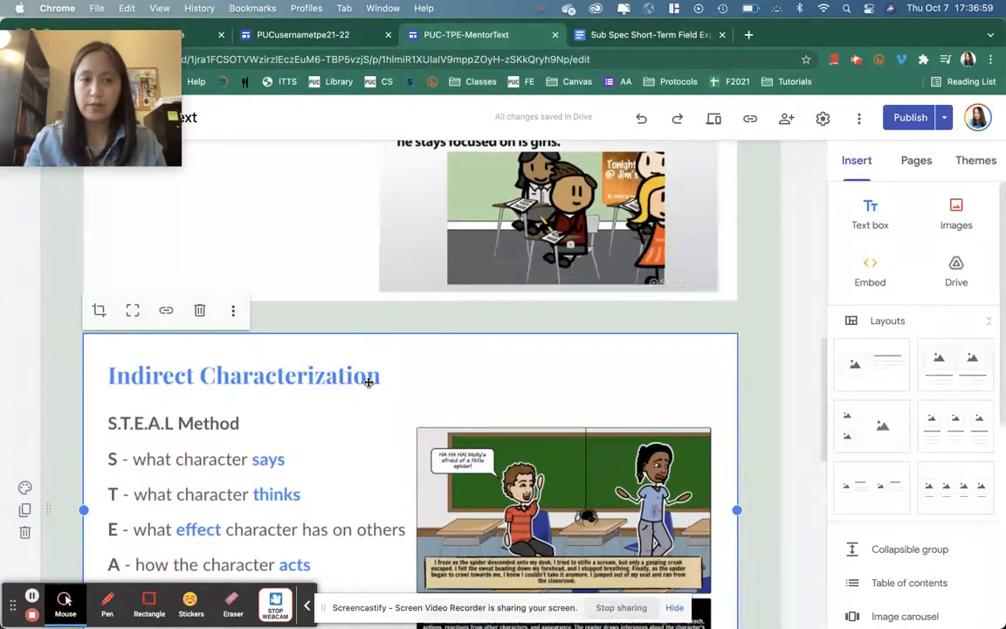
# - Review the ELA TPE c page's written reflection, from "What is this?" through "What did I learn?", and return to the page's title
pyautogui.scroll(-7, 369, 381)
pyautogui.click(329, 327)
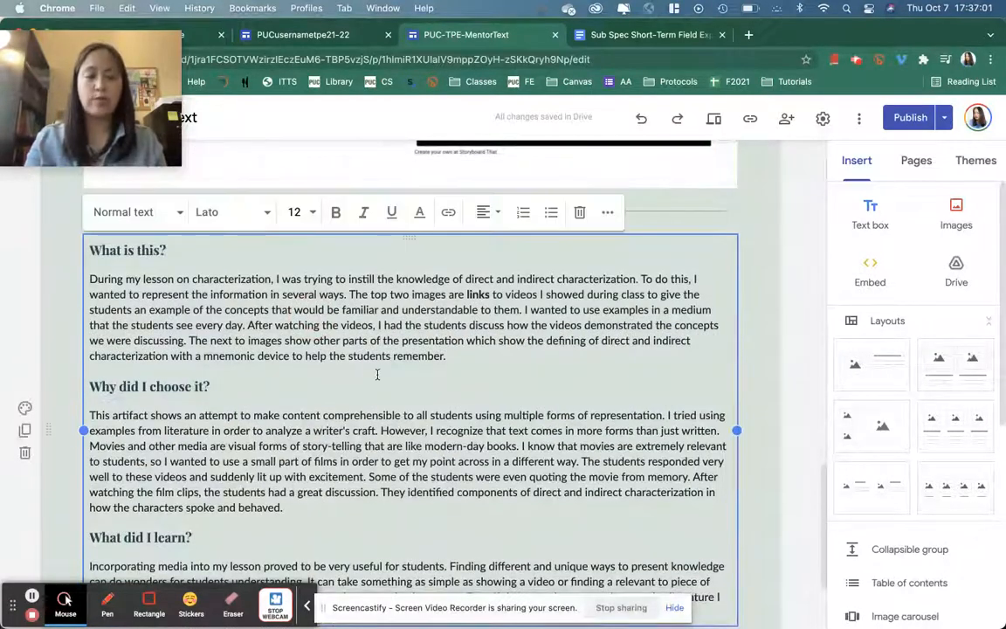
pyautogui.scroll(-3, 397, 425)
pyautogui.scroll(4, 419, 446)
pyautogui.scroll(10, 441, 473)
pyautogui.click(741, 166)
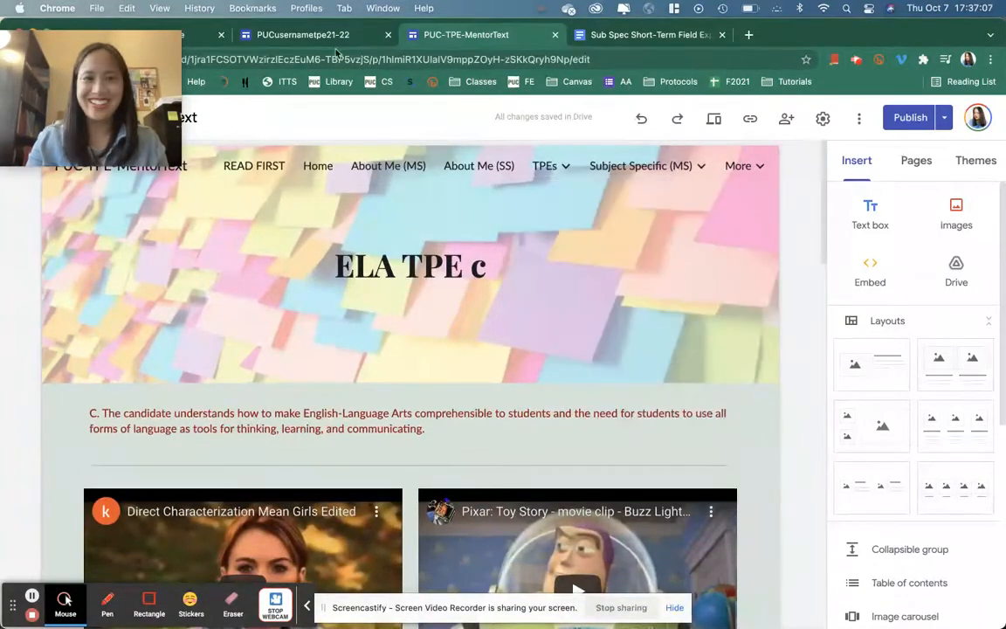
# - Switch to the PUCusernametpe21-22 site and delete its existing Subject Specific page
pyautogui.click(297, 35)
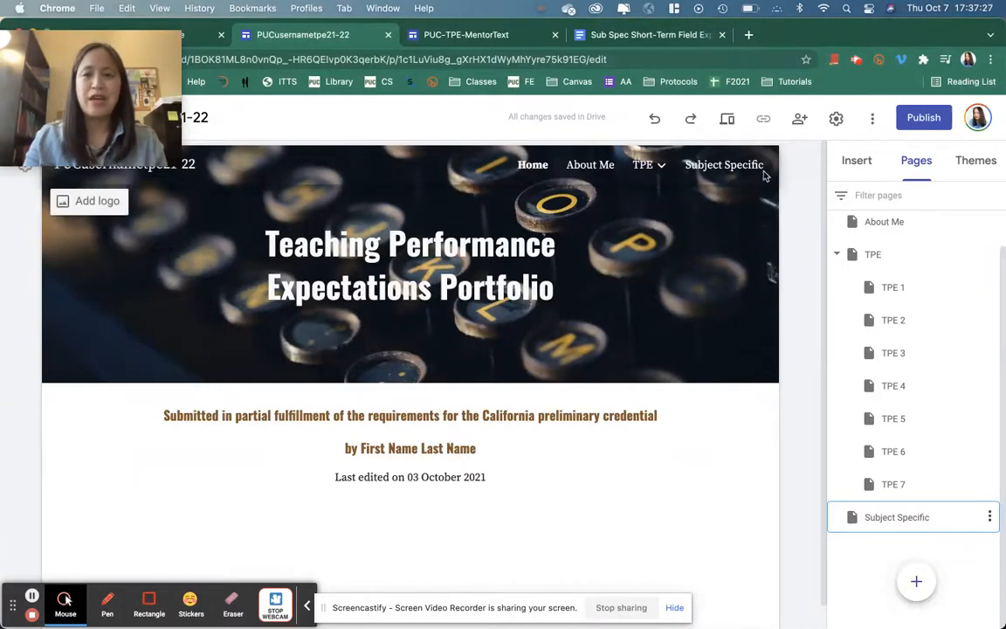
pyautogui.click(838, 255)
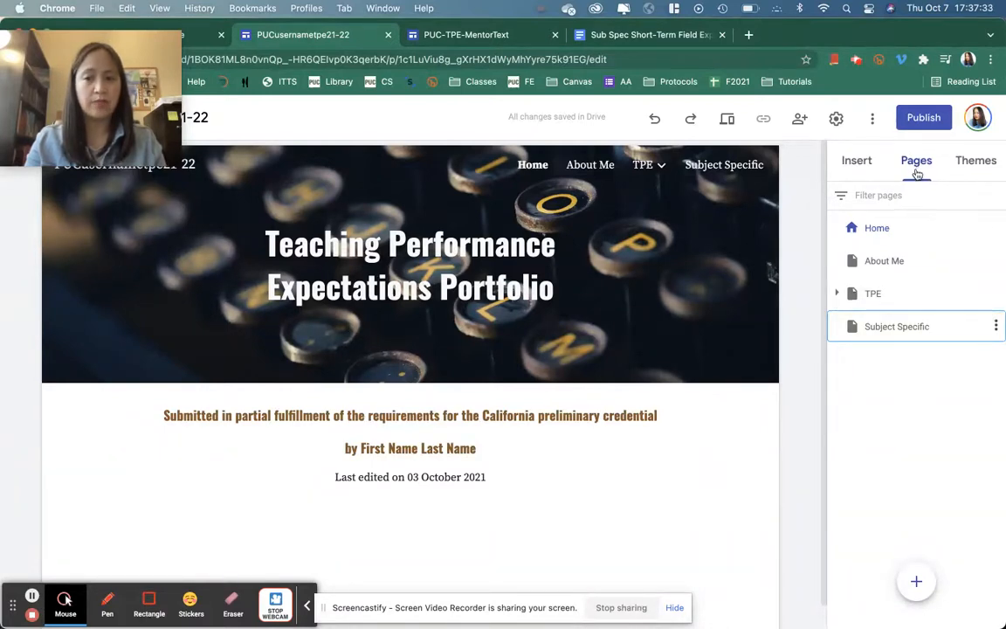
pyautogui.click(997, 327)
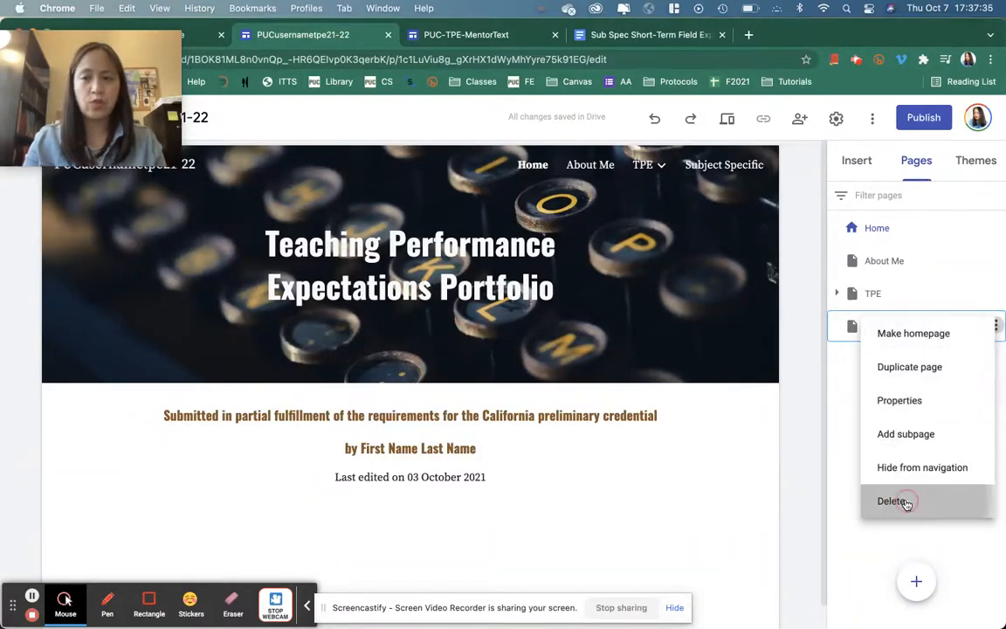
pyautogui.click(909, 499)
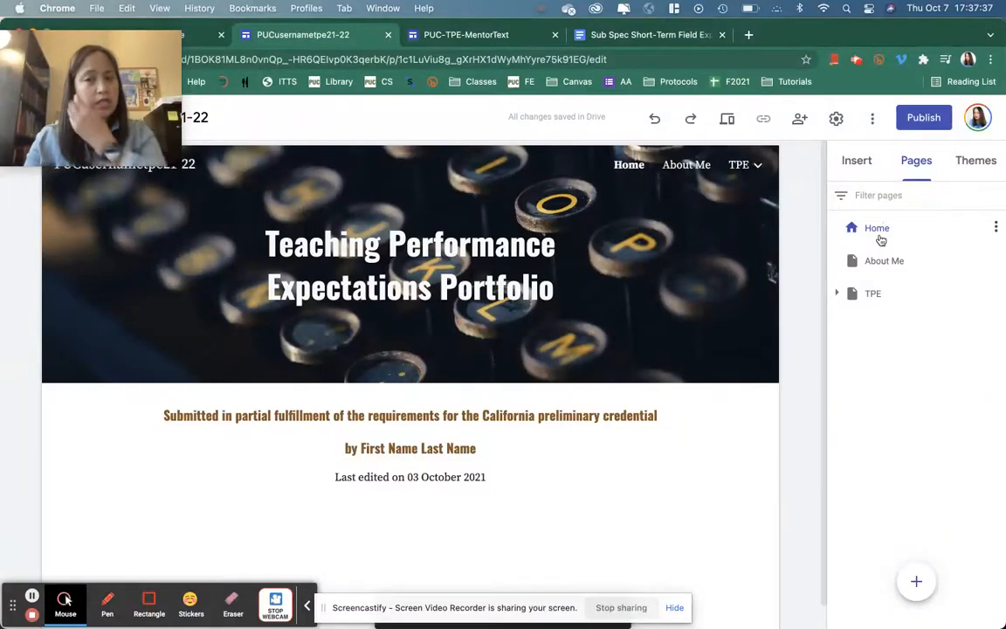
# - Create a new top-level page named "Subject Specific" in the PUCusernametpe21-22 site
pyautogui.click(879, 291)
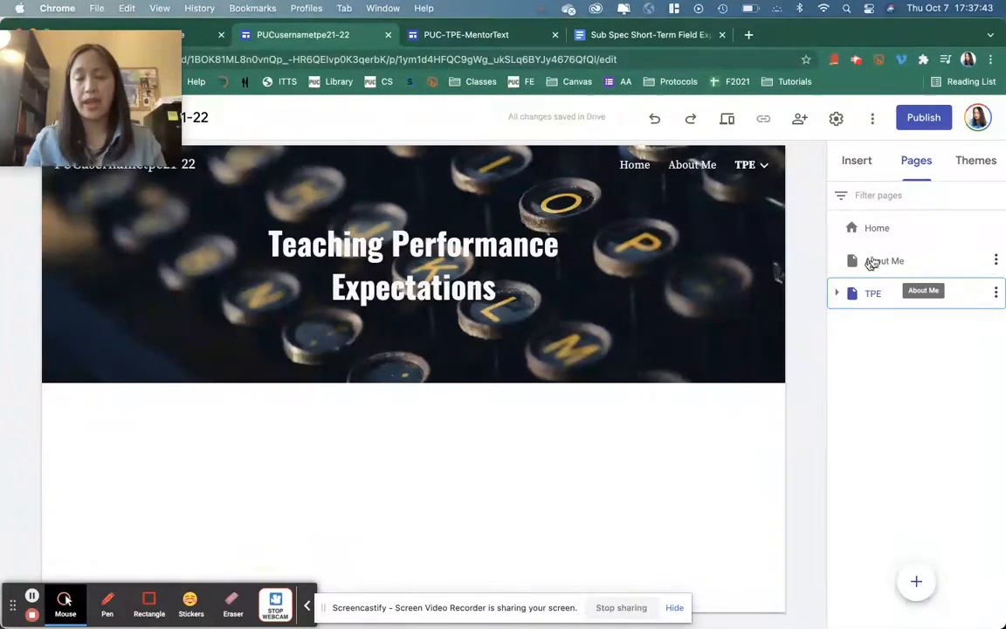
pyautogui.click(917, 583)
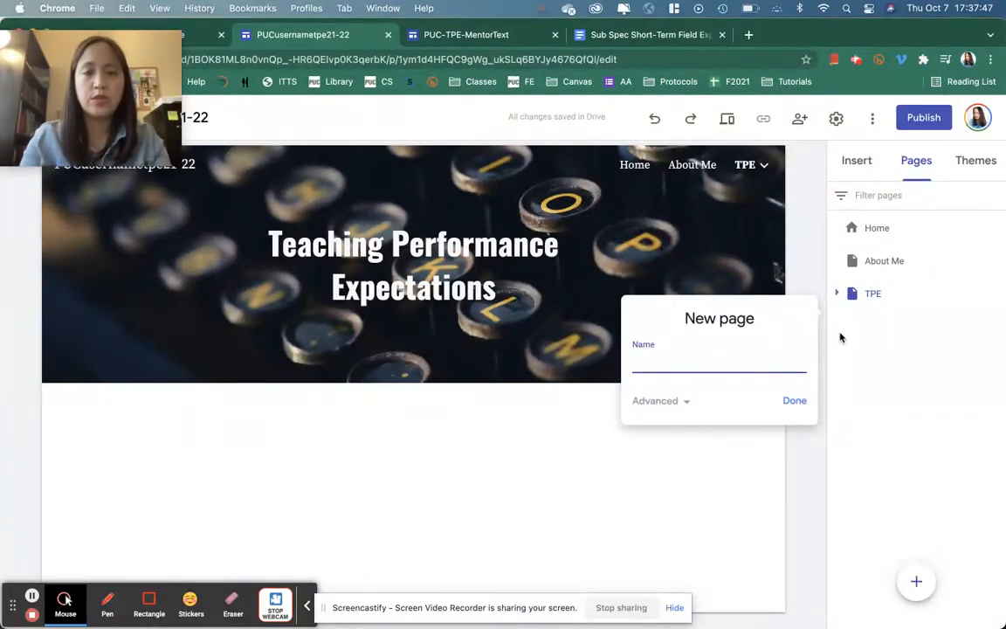
pyautogui.write('Subjec')
pyautogui.write('bje')
pyautogui.write('ct Specific')
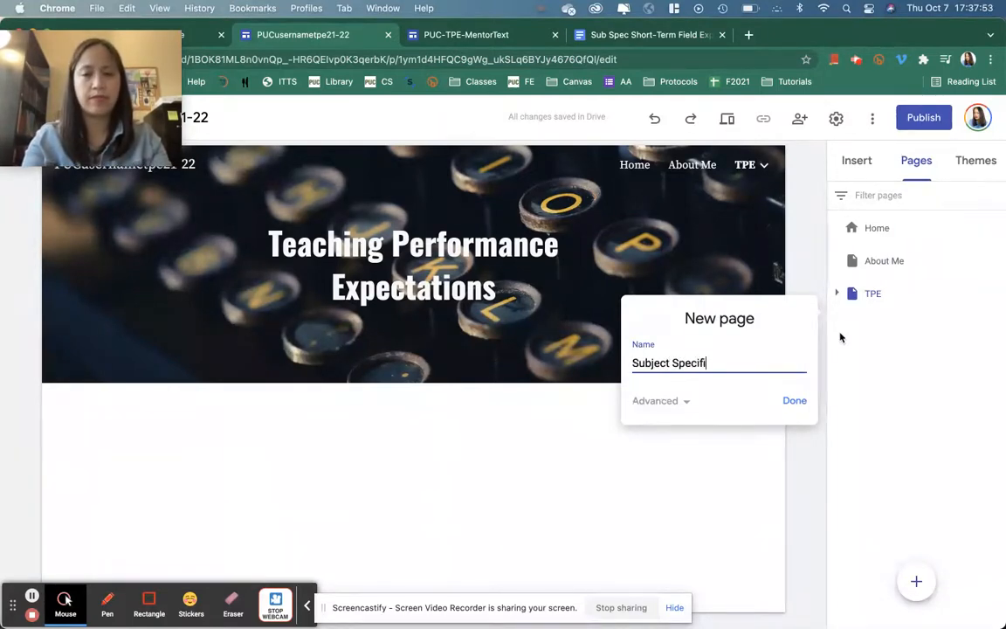
pyautogui.click(490, 34)
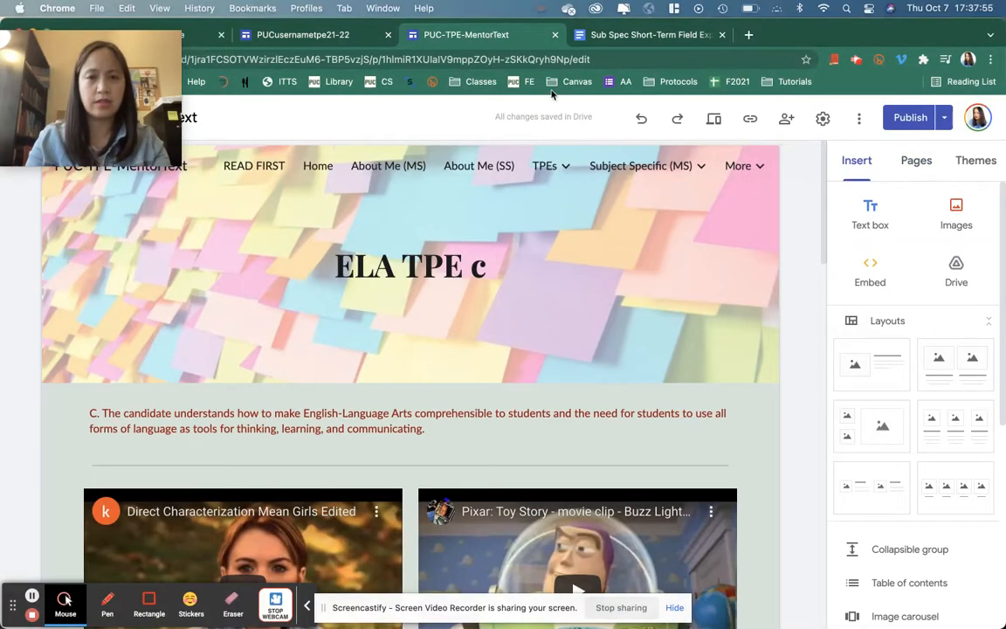
pyautogui.click(326, 40)
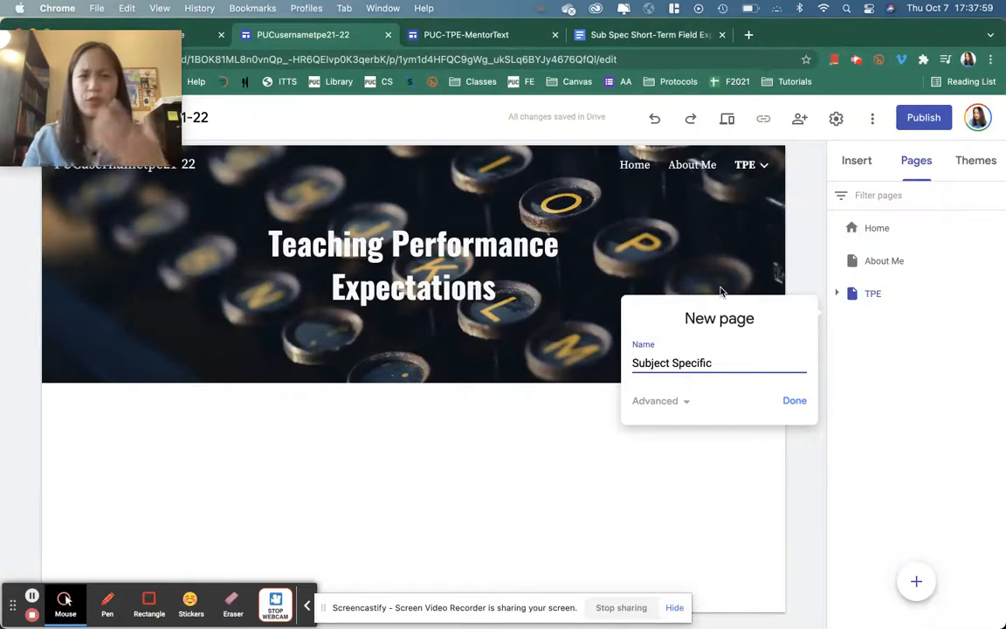
pyautogui.click(795, 401)
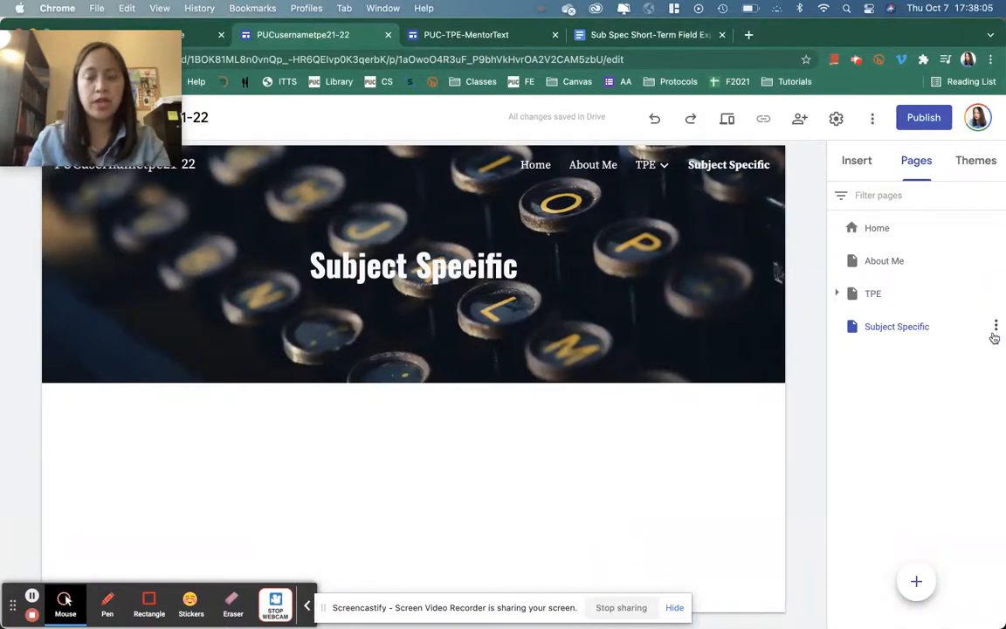
# - Add a subpage named "Mathematics" under the Subject Specific page
pyautogui.click(996, 327)
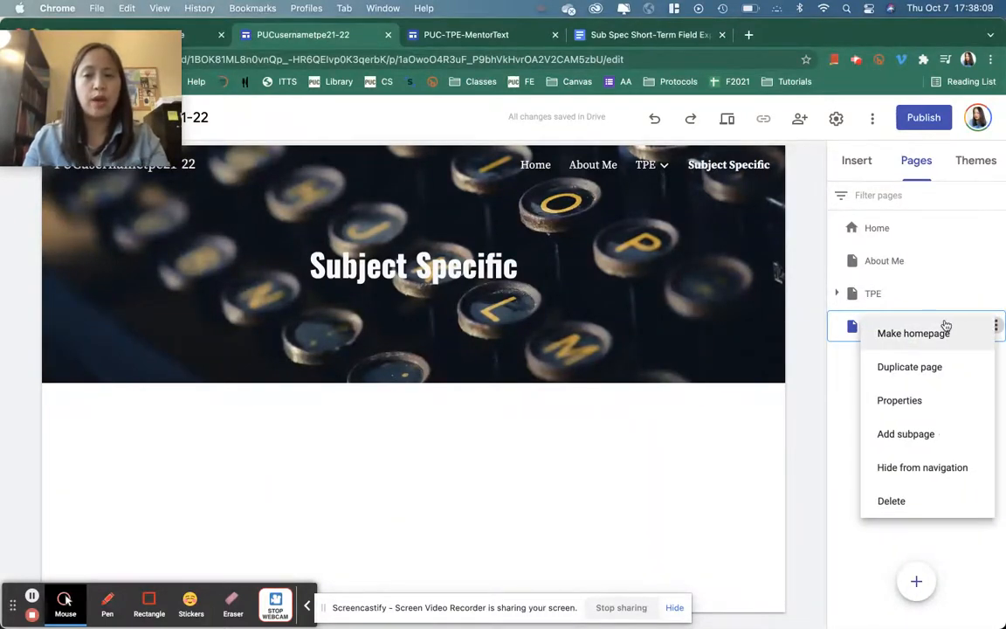
pyautogui.click(852, 347)
pyautogui.moveTo(892, 330)
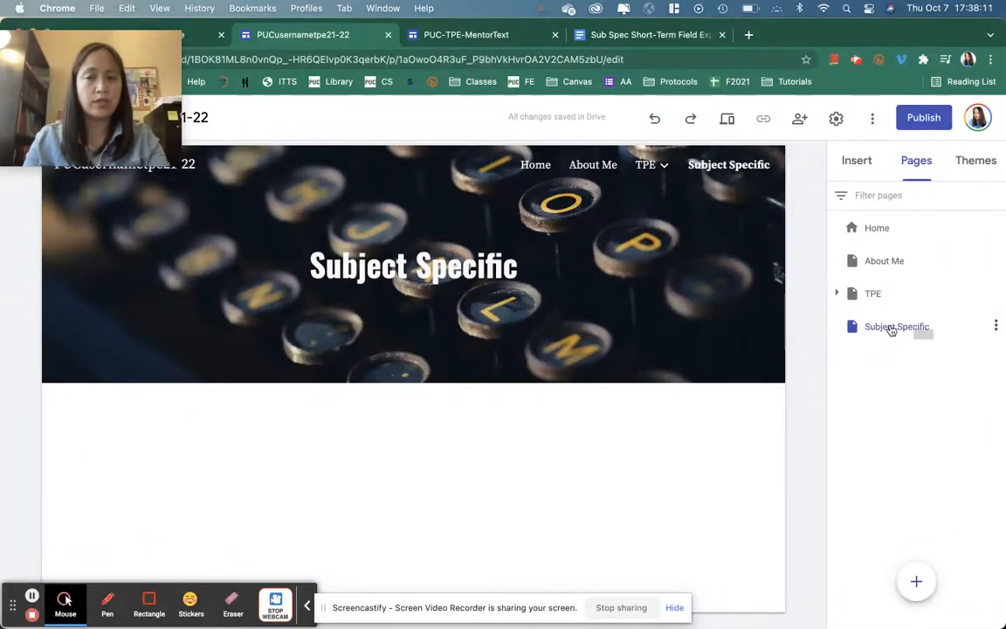
pyautogui.click(998, 327)
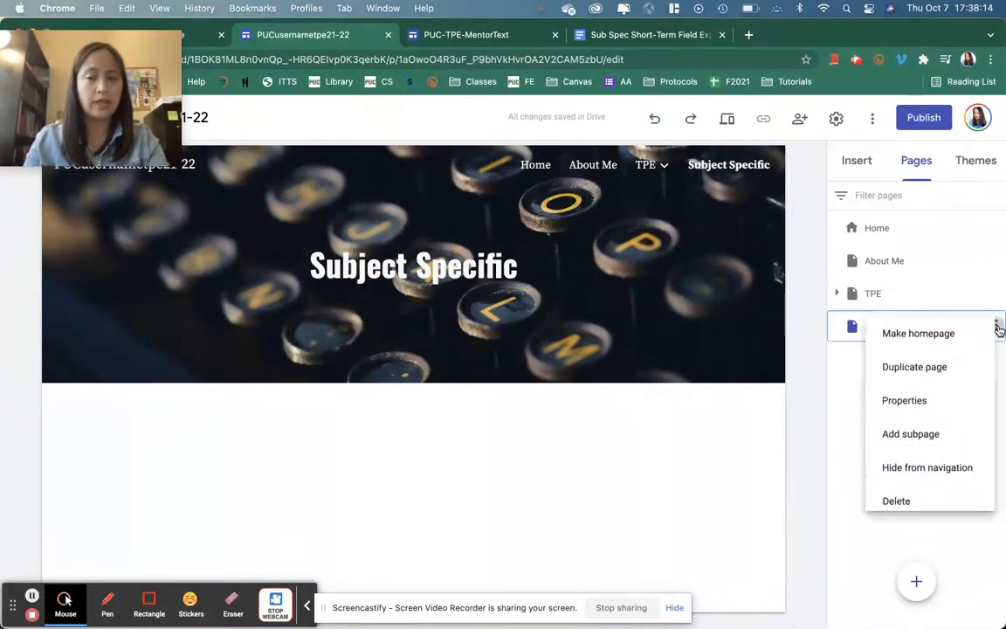
pyautogui.click(928, 436)
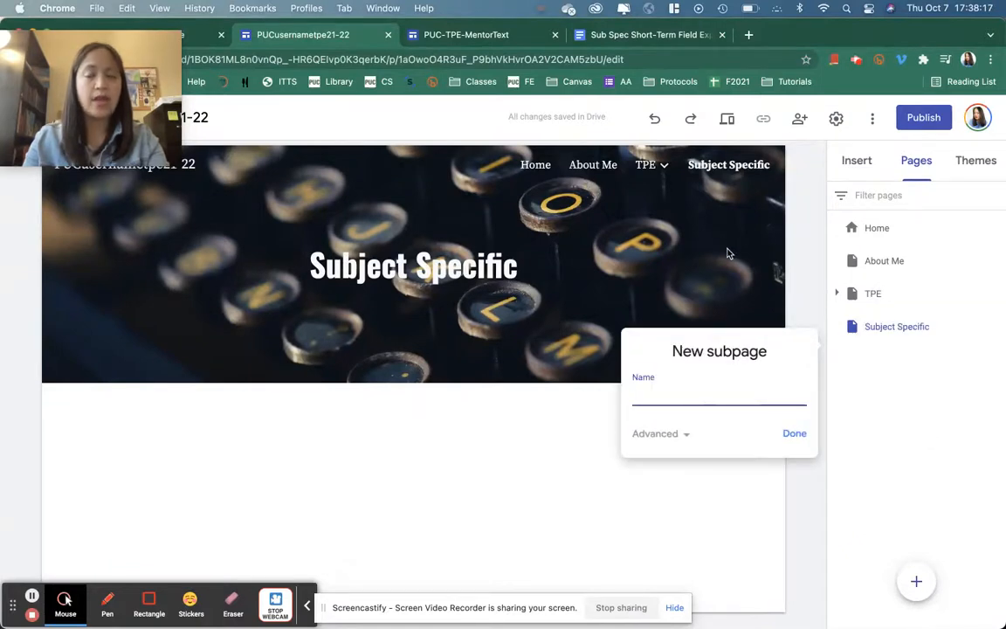
pyautogui.write('Mathematics')
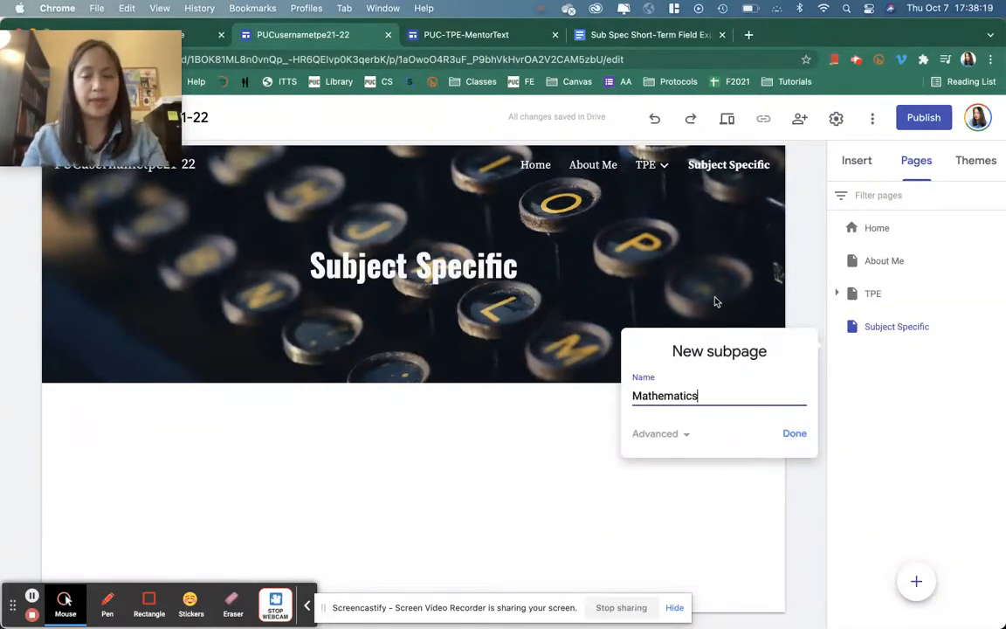
pyautogui.click(791, 434)
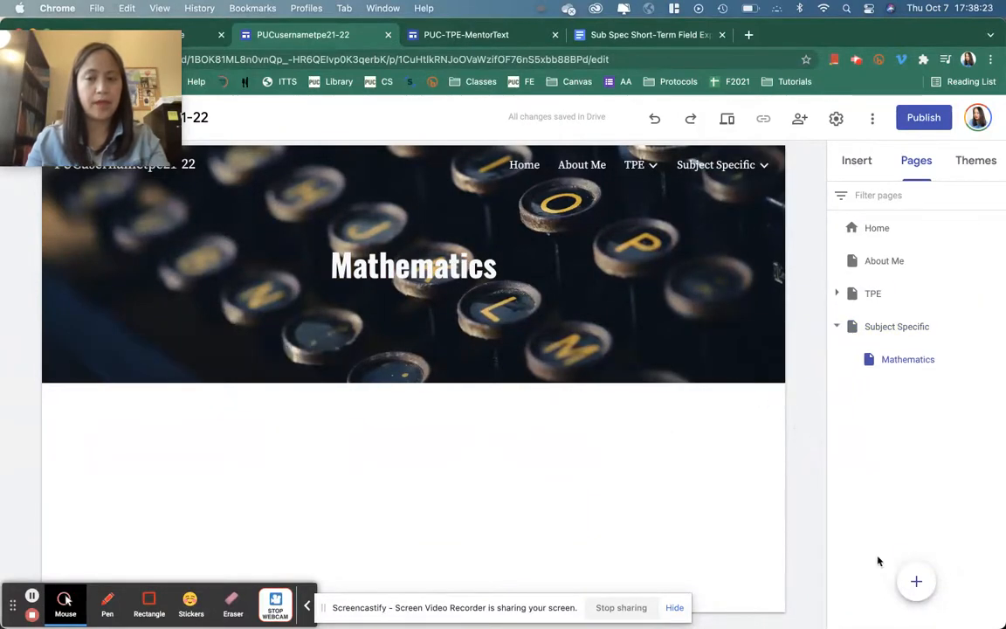
# - Create a second top-level page named "Subject Specific" for the single-subject example
pyautogui.moveTo(915, 585)
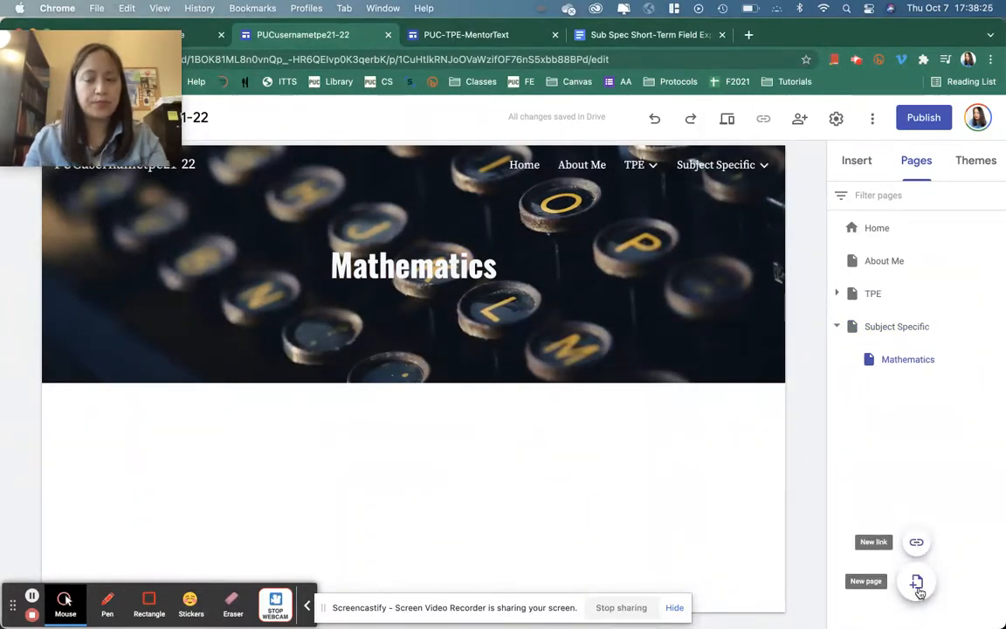
pyautogui.click(917, 584)
pyautogui.write('Subject Specific')
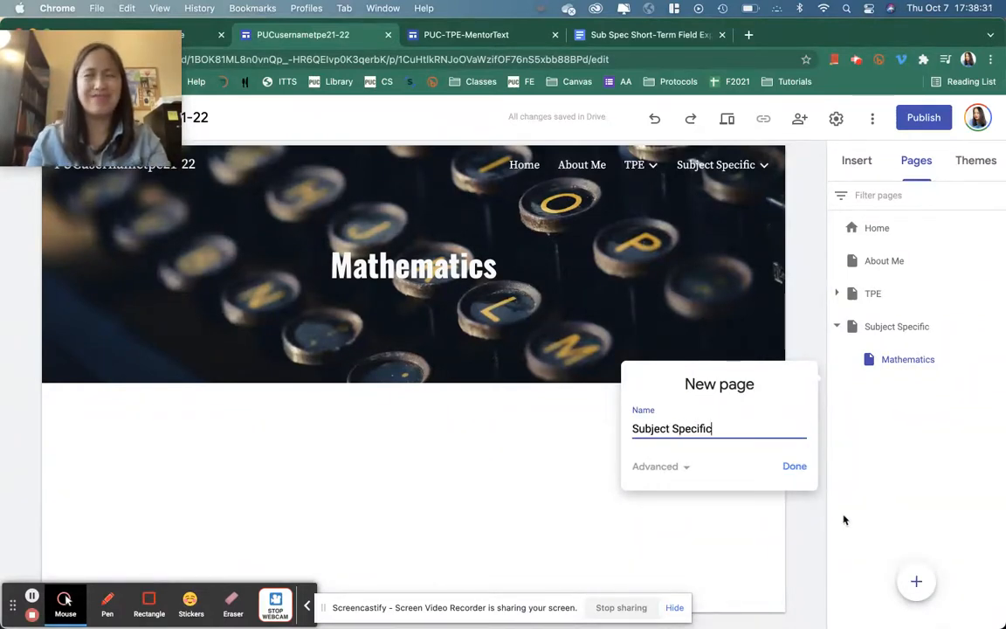
pyautogui.click(795, 465)
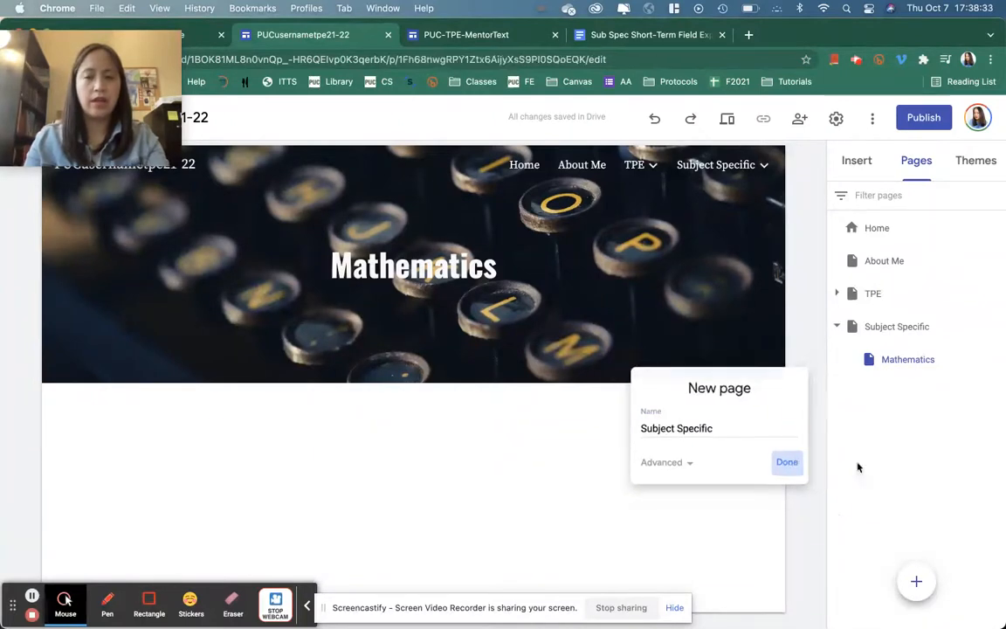
# - Add a subpage named "Math TPE a" under the second Subject Specific page
pyautogui.moveTo(999, 396)
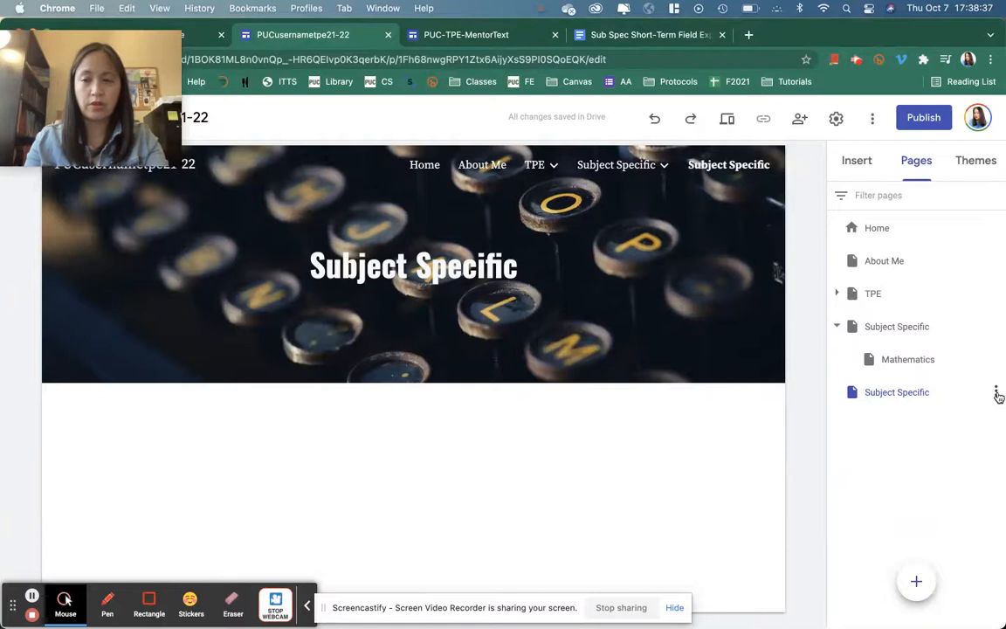
pyautogui.click(996, 392)
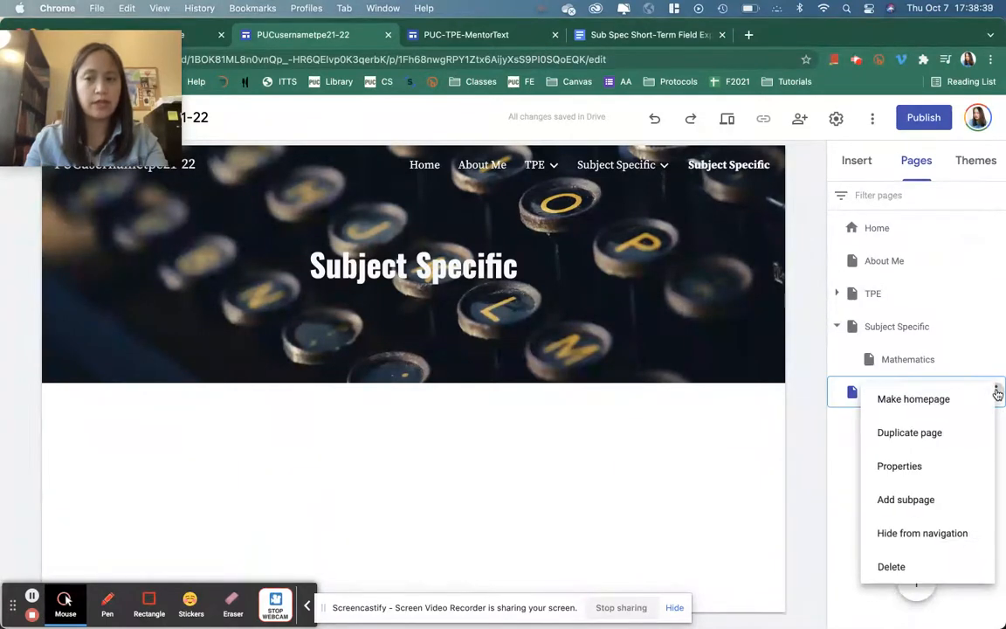
pyautogui.click(889, 498)
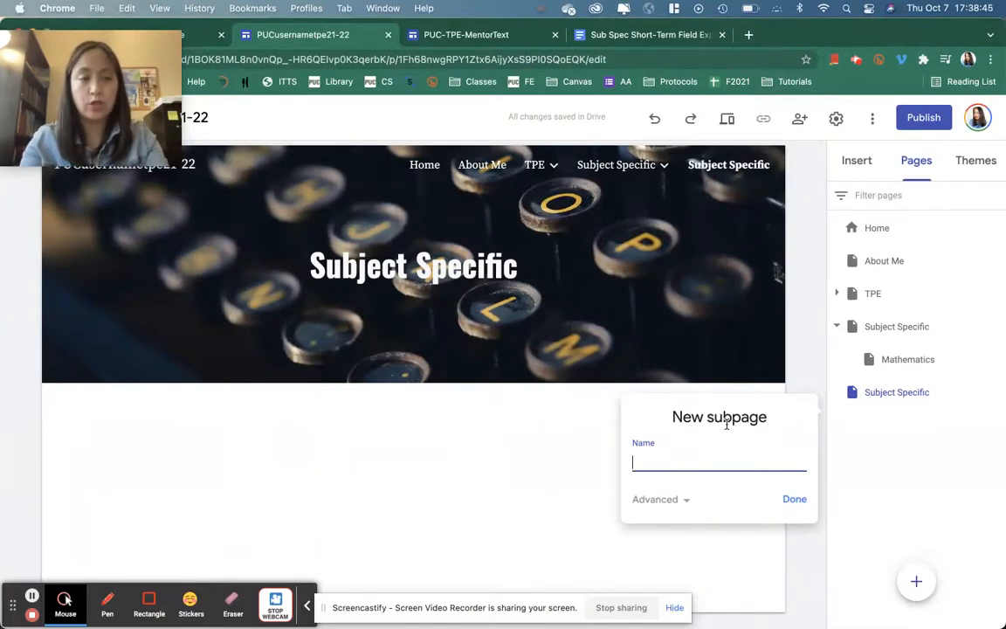
pyautogui.write('Math TPE a')
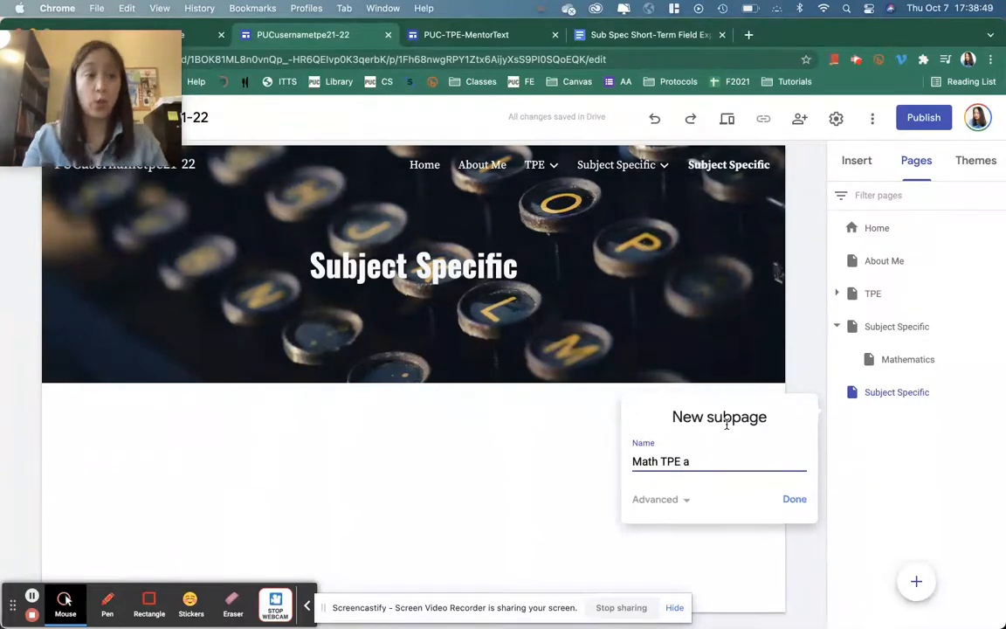
pyautogui.click(793, 501)
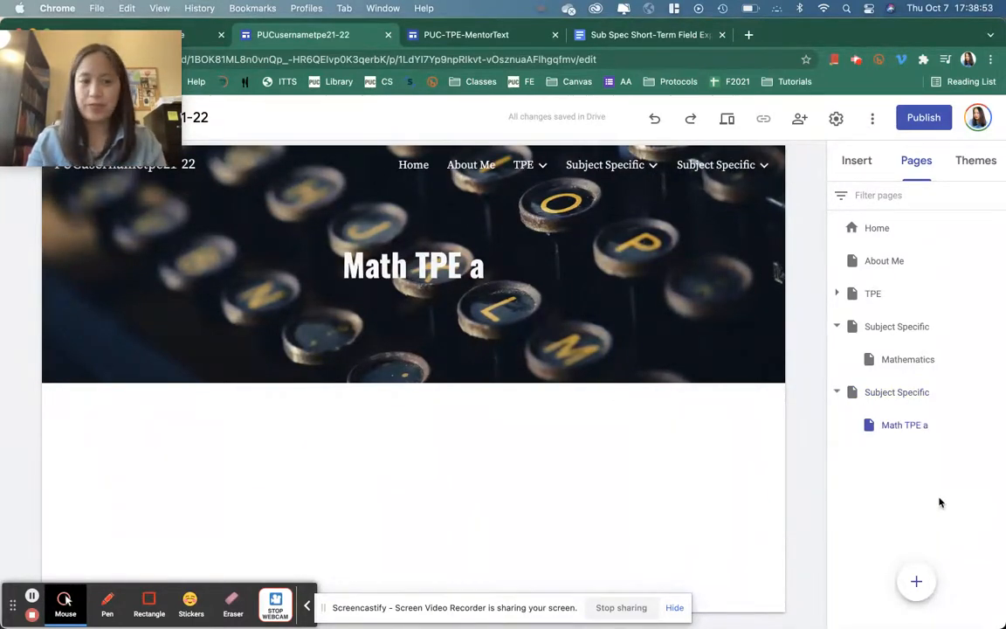
# - Open the Mathematics subpage and insert an empty text box below its header
pyautogui.click(928, 360)
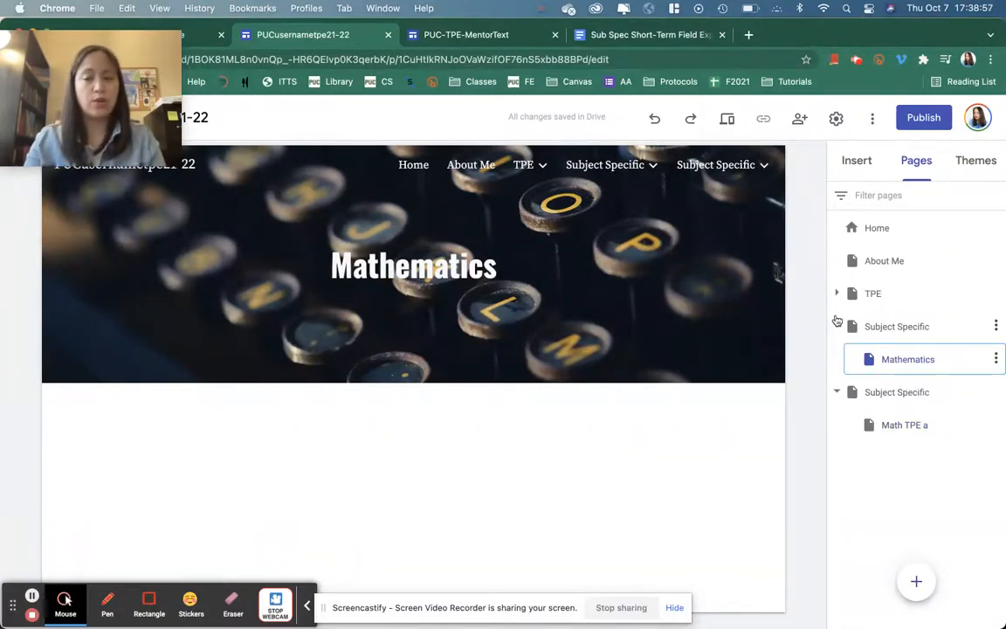
pyautogui.click(551, 249)
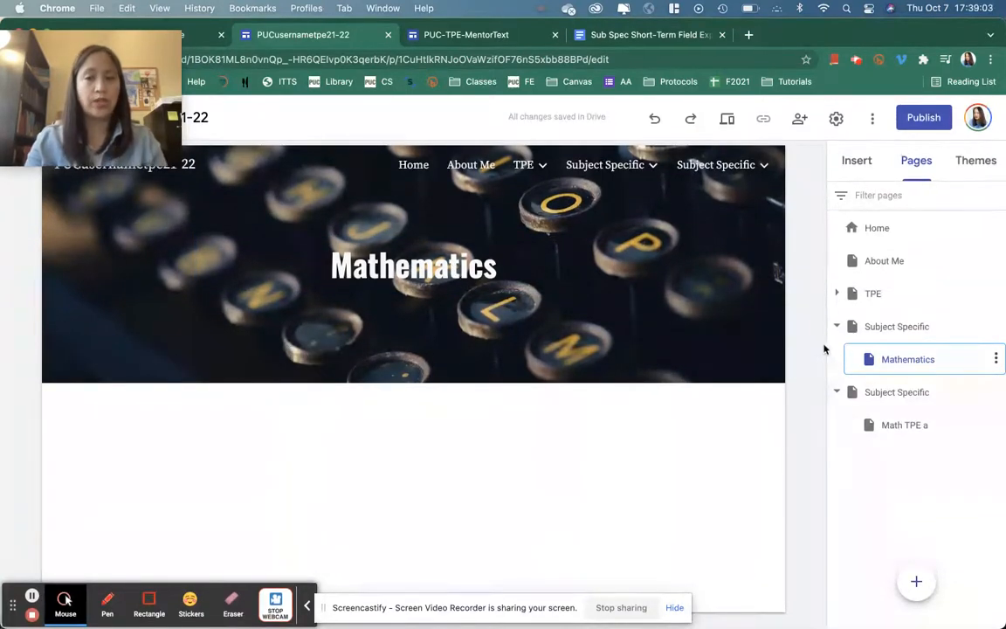
pyautogui.click(858, 160)
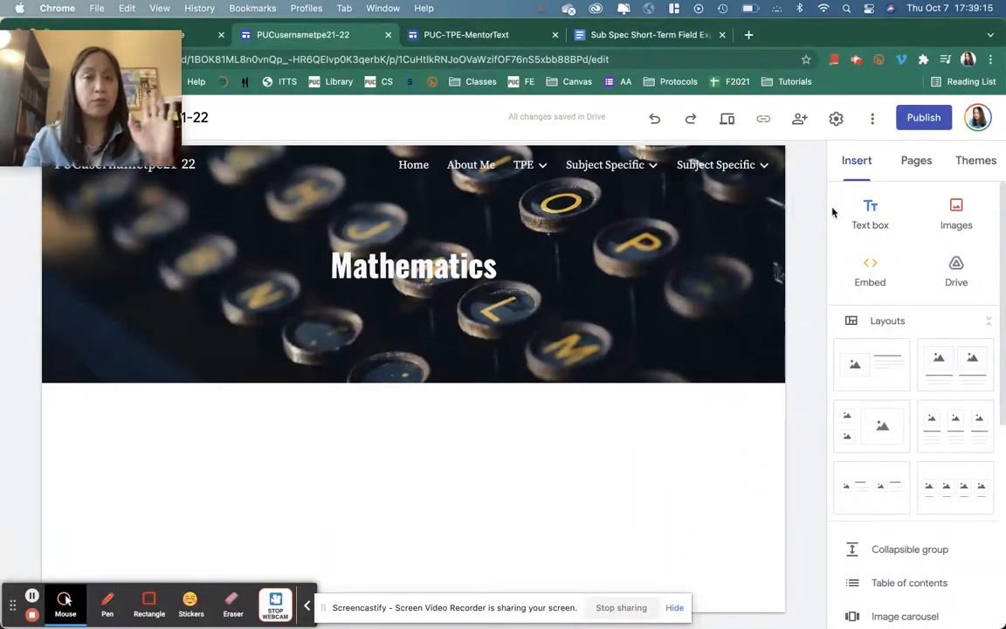
pyautogui.click(860, 206)
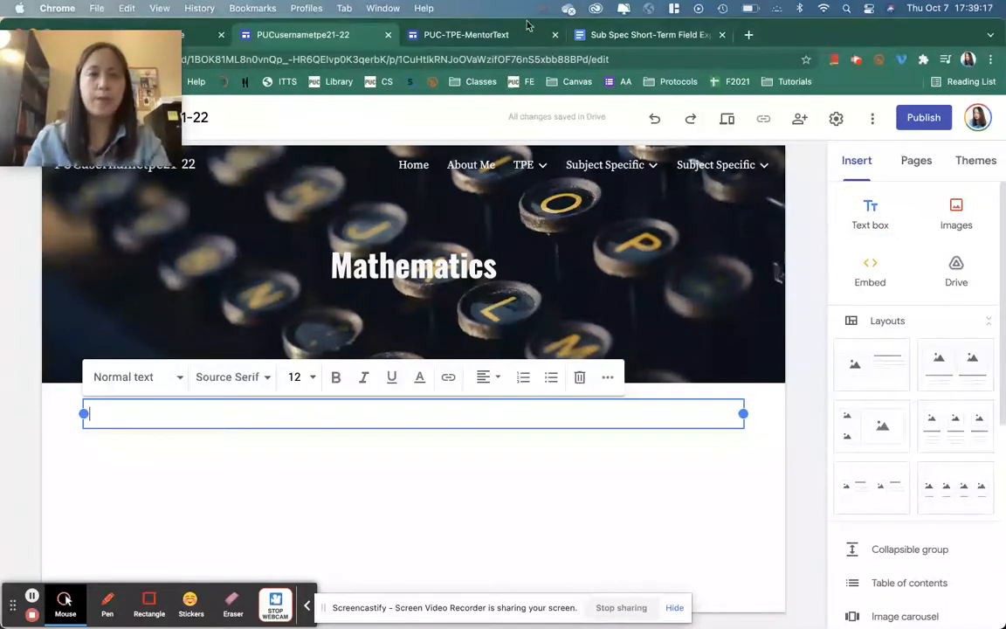
# - Copy the heading "1. Plans, Implements, Evaluates Instruction" from the PUC-TPE-MentorText site's Mathematics page into the new text box on the PUCusernametpe21-22 site
pyautogui.click(512, 38)
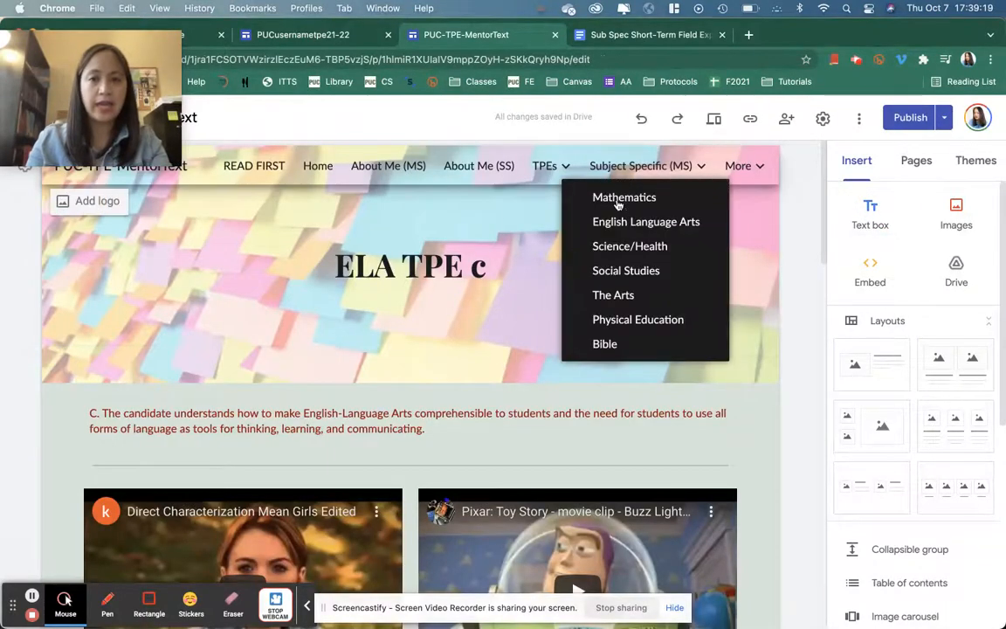
pyautogui.click(619, 200)
pyautogui.doubleClick(171, 432)
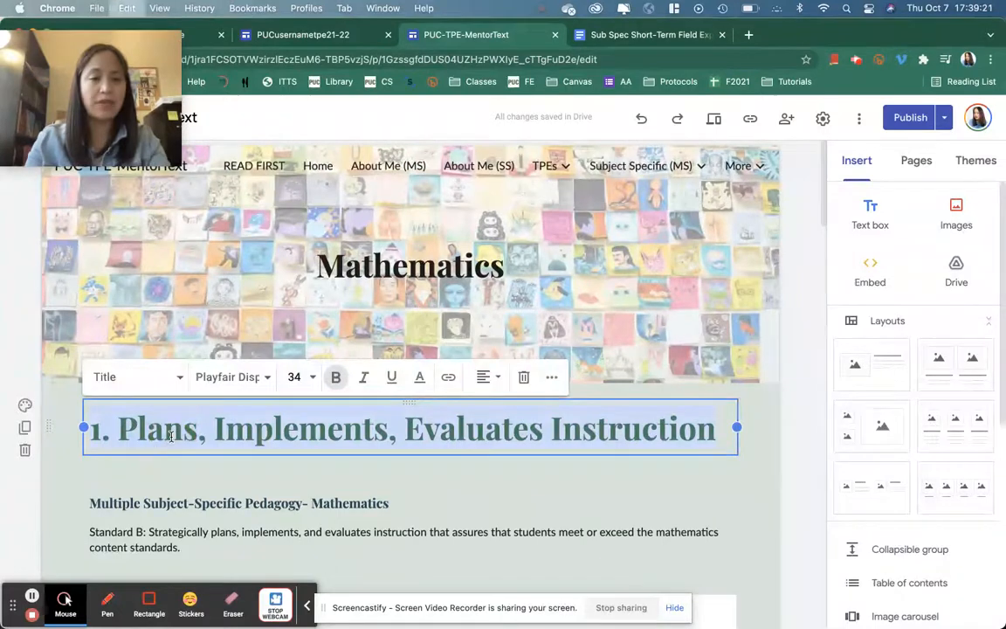
pyautogui.click(289, 35)
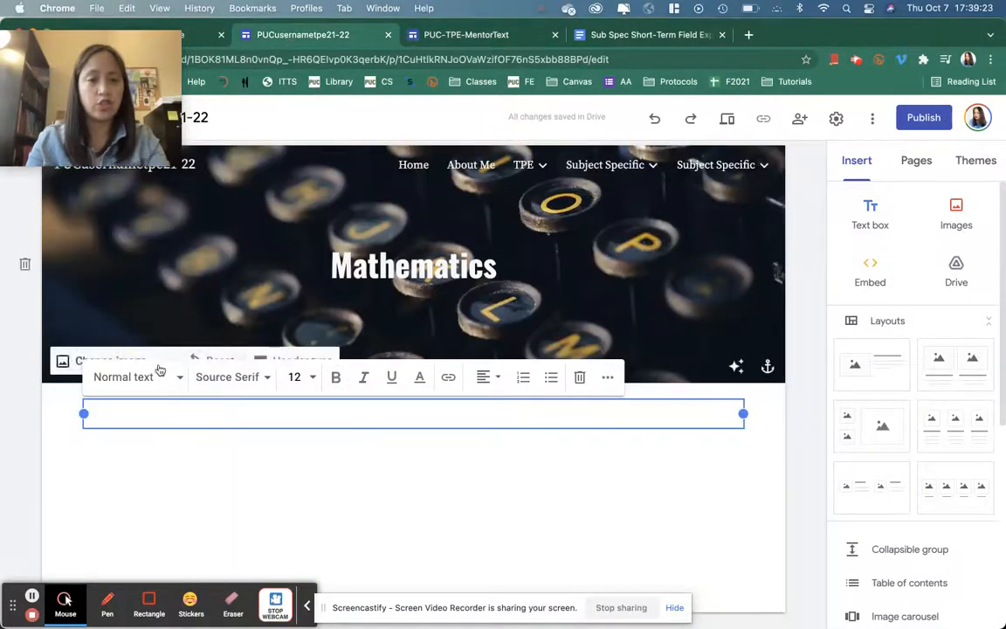
pyautogui.write('1. Plans, Implements, Evaluates Instruction')
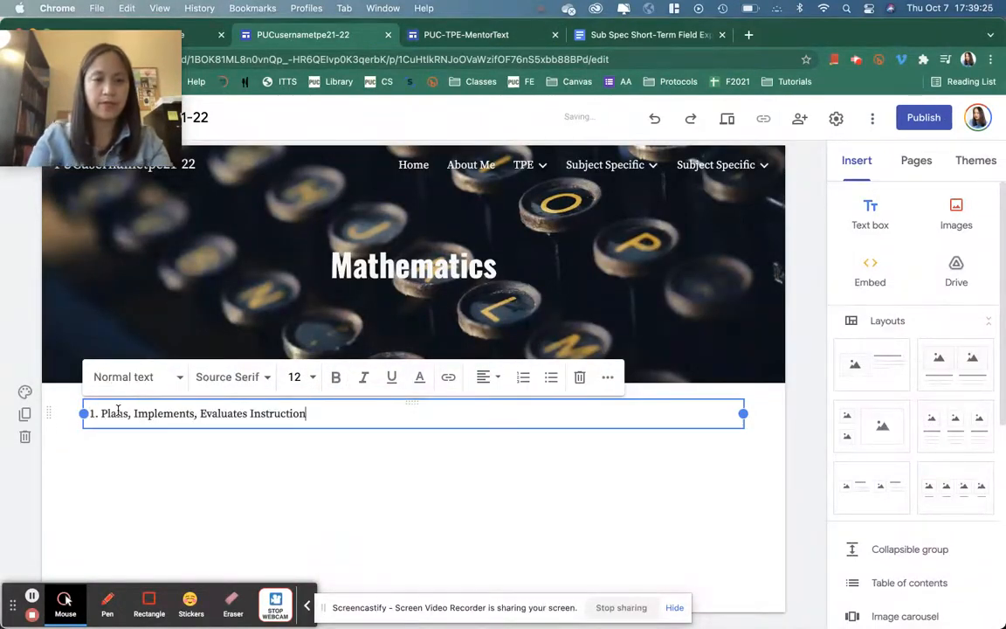
# - Apply the Title text style to the heading "1. Plans, Implements, Evaluates Instruction"
pyautogui.tripleClick(109, 418)
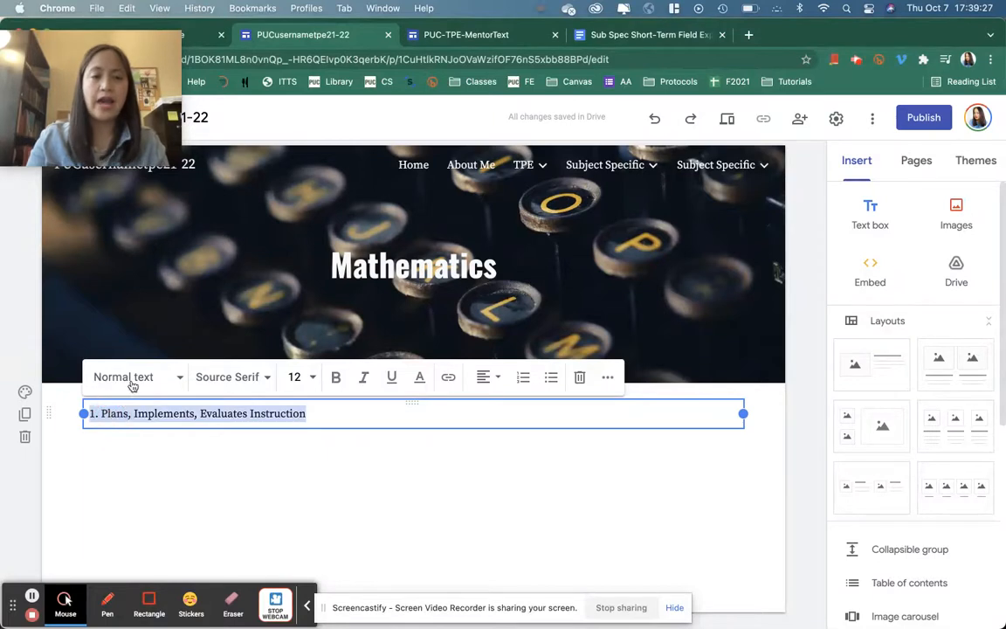
pyautogui.click(131, 378)
pyautogui.click(114, 417)
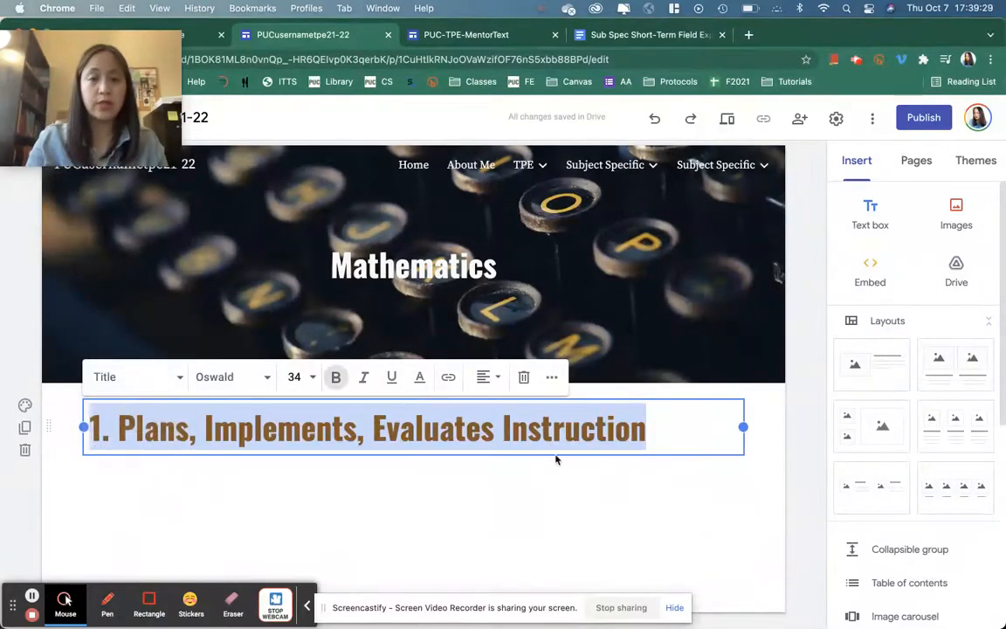
pyautogui.click(776, 425)
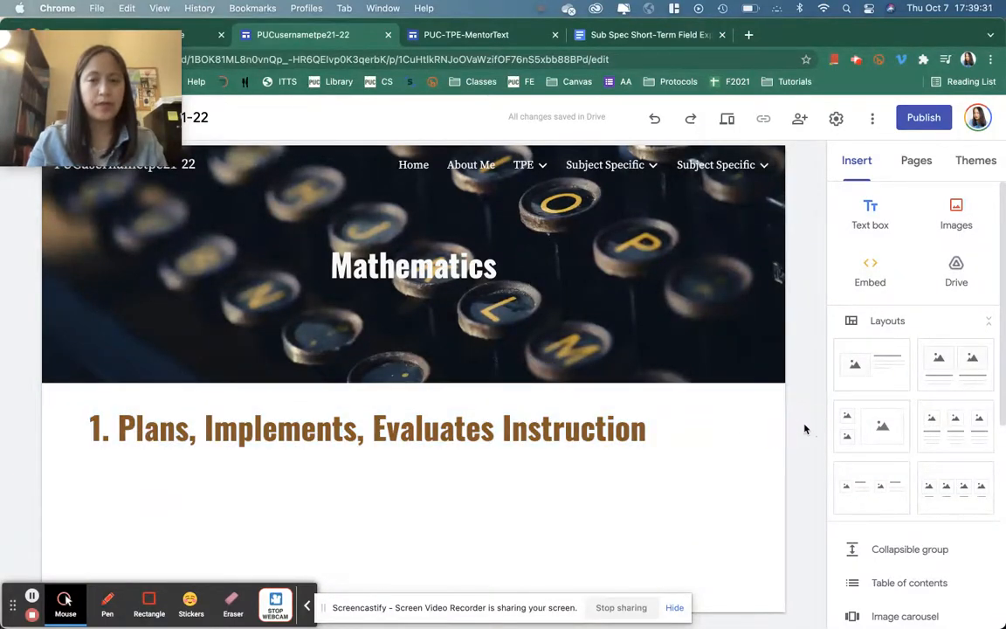
# - Add a text box below the heading and copy the "Multiple Subject-Specific Pedagogy- Mathematics" subheading and Standard B text into it from the PUC-TPE-MentorText site
pyautogui.click(871, 215)
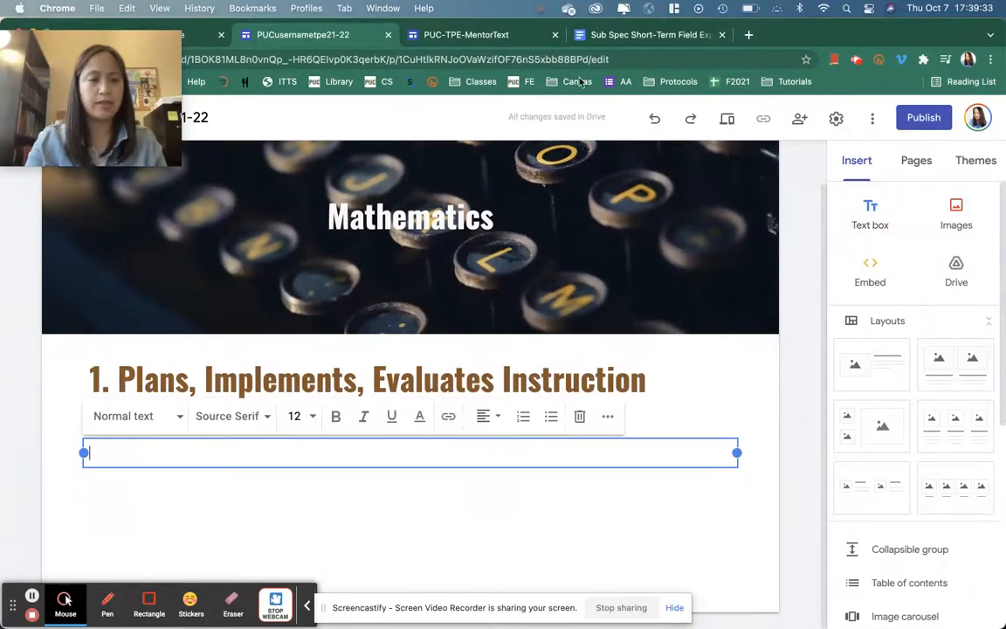
pyautogui.click(479, 35)
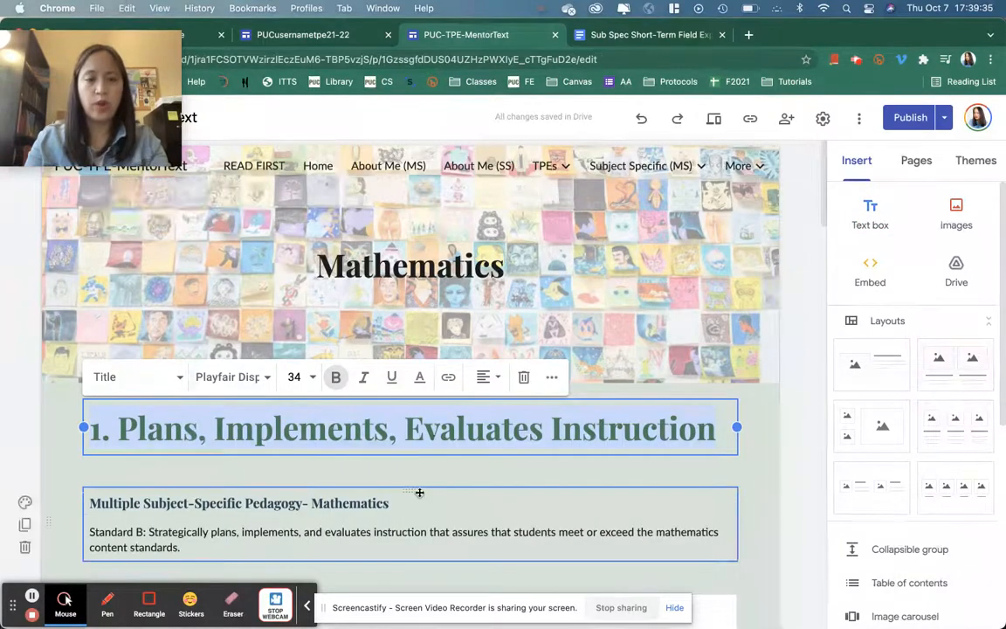
pyautogui.scroll(-3, 417, 490)
pyautogui.click(238, 398)
pyautogui.press('super+a')
pyautogui.press('super+c')
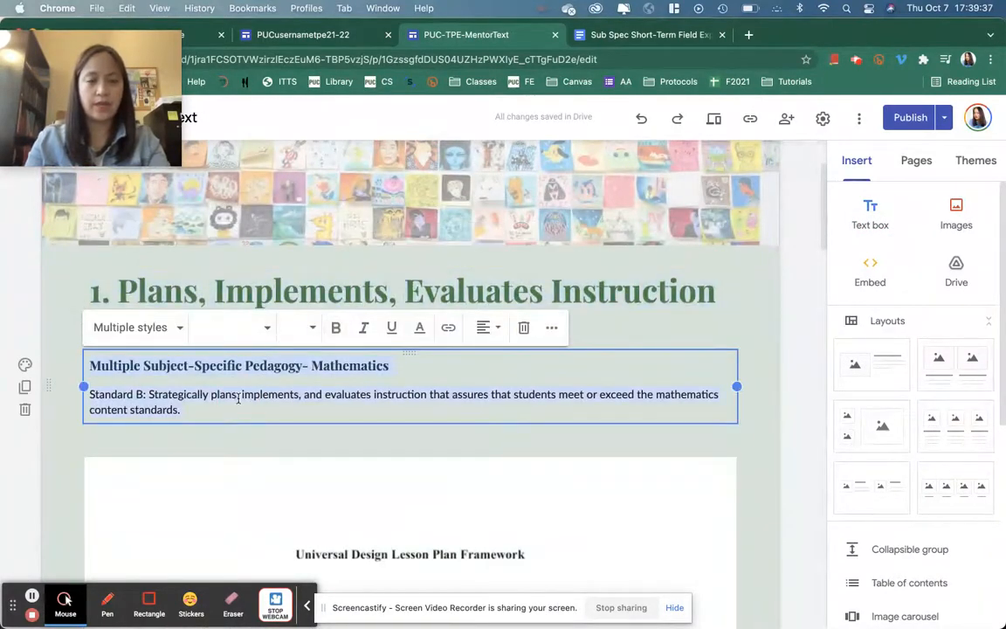
pyautogui.click(262, 35)
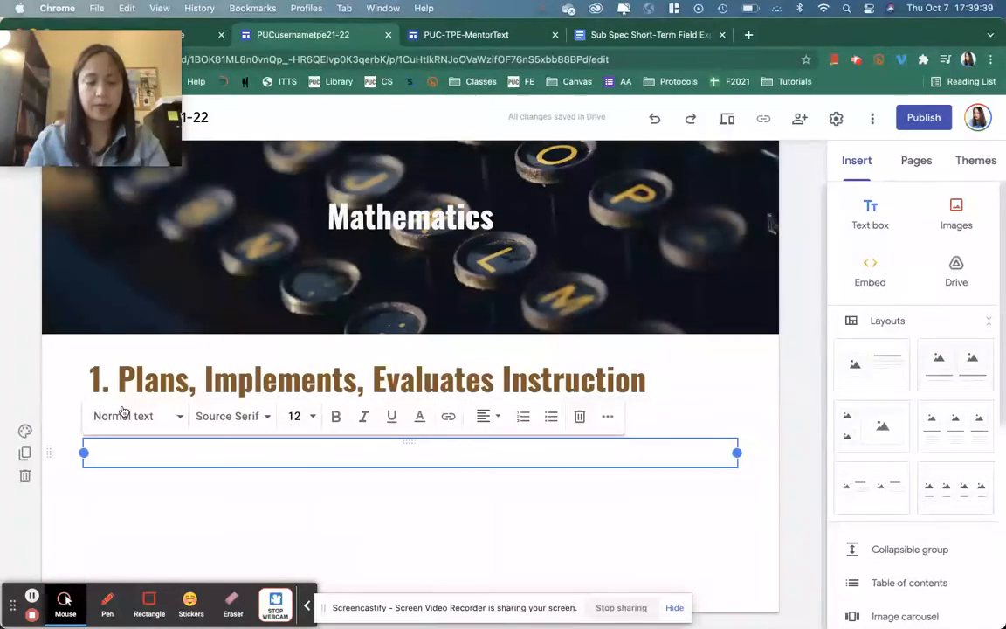
pyautogui.press('super+v')
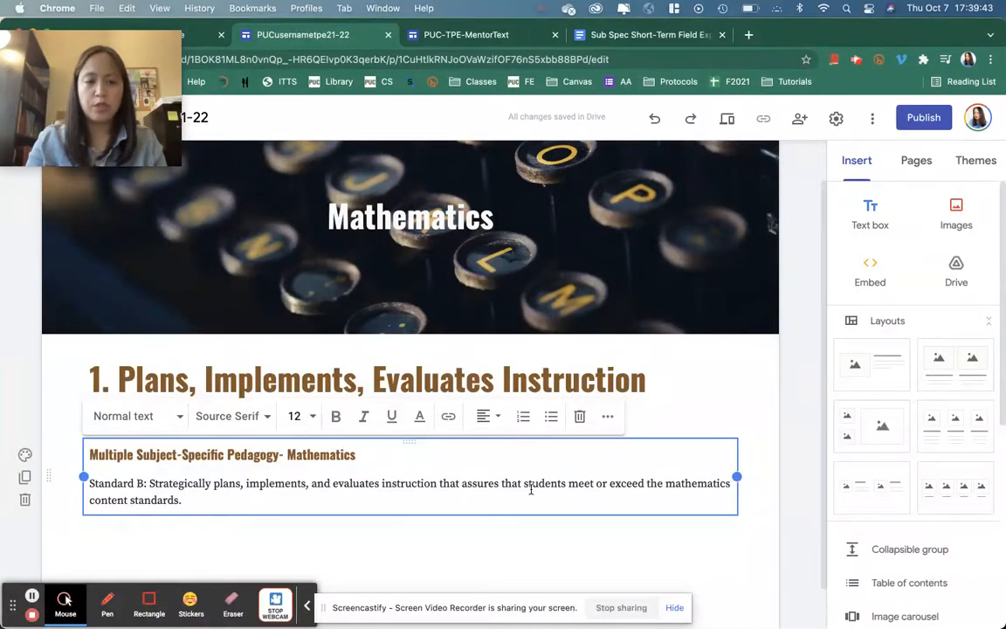
# - Replace the copied Standard B wording under the subheading so the line reads "Standard [x]-"
pyautogui.tripleClick(190, 454)
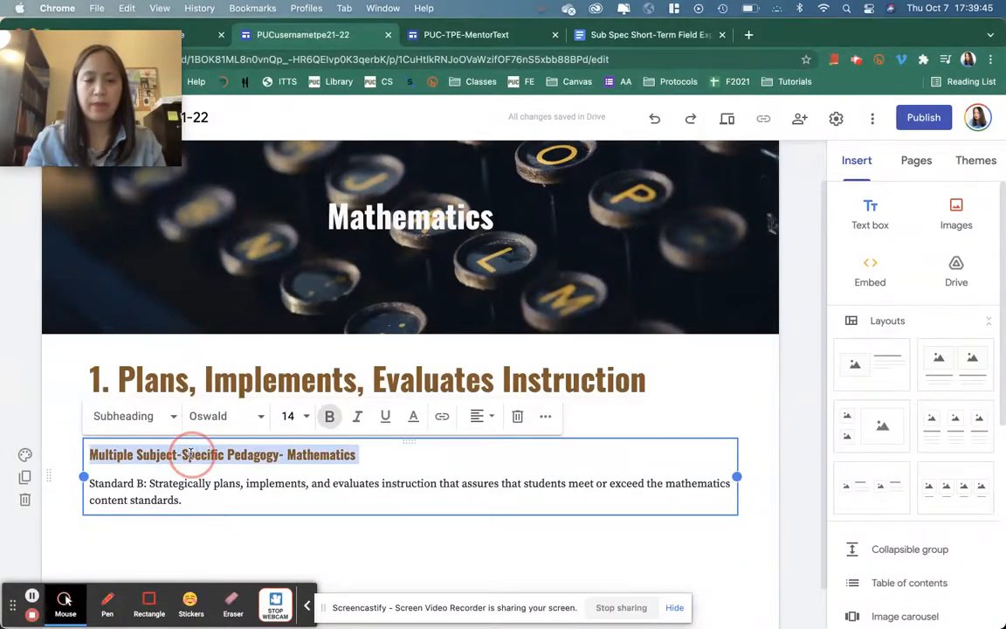
pyautogui.tripleClick(153, 488)
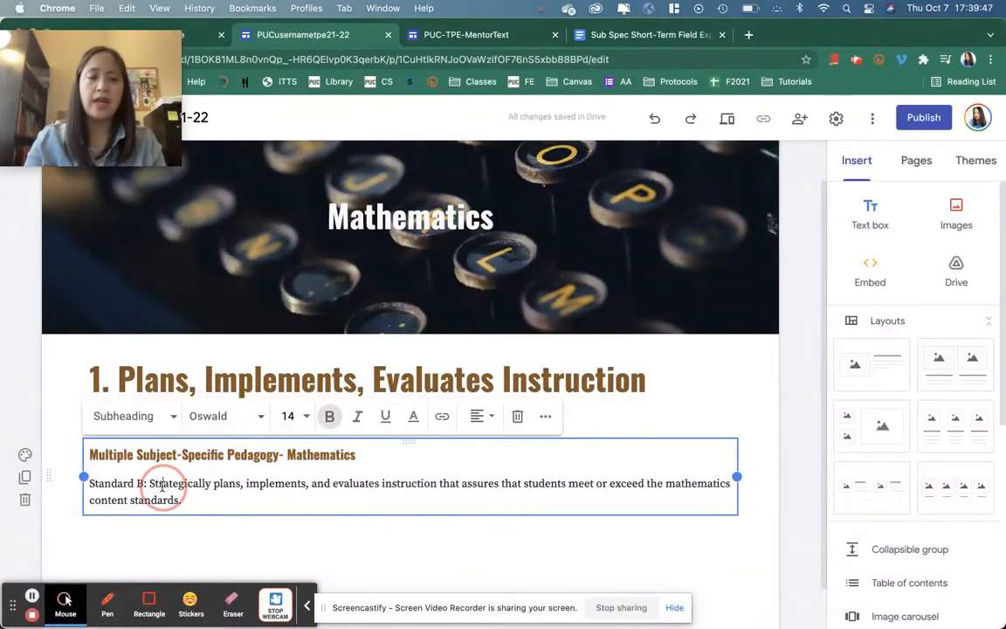
pyautogui.click(804, 396)
pyautogui.moveTo(186, 503); pyautogui.dragTo(136, 484)
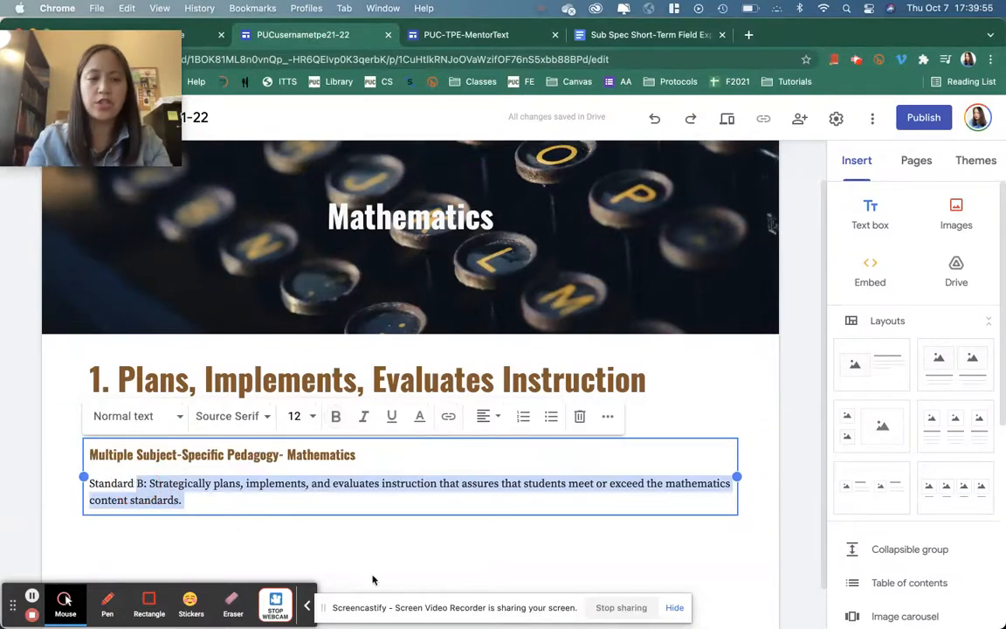
pyautogui.write('[x')
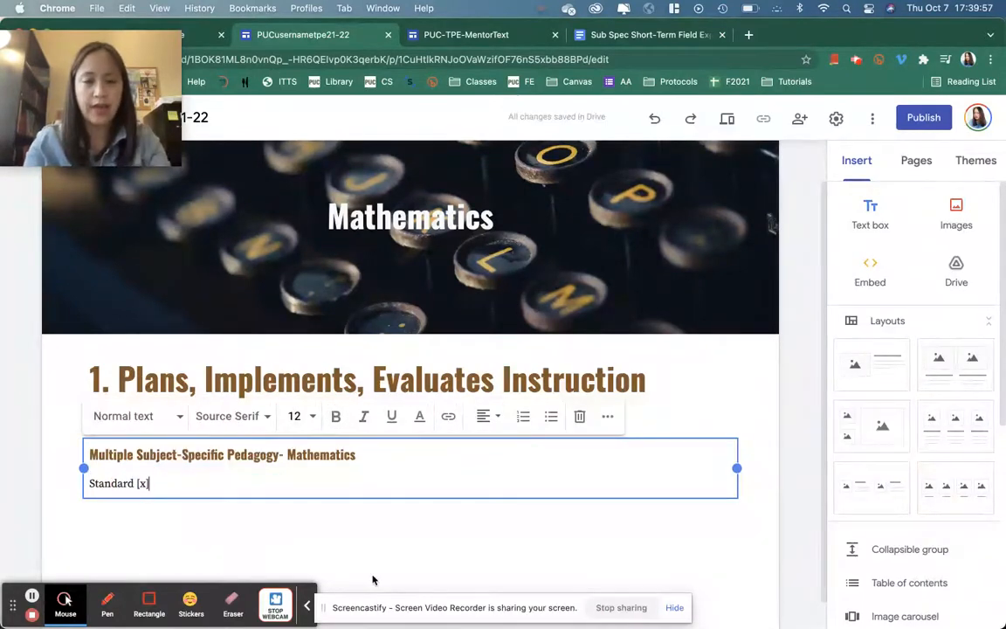
pyautogui.click(798, 530)
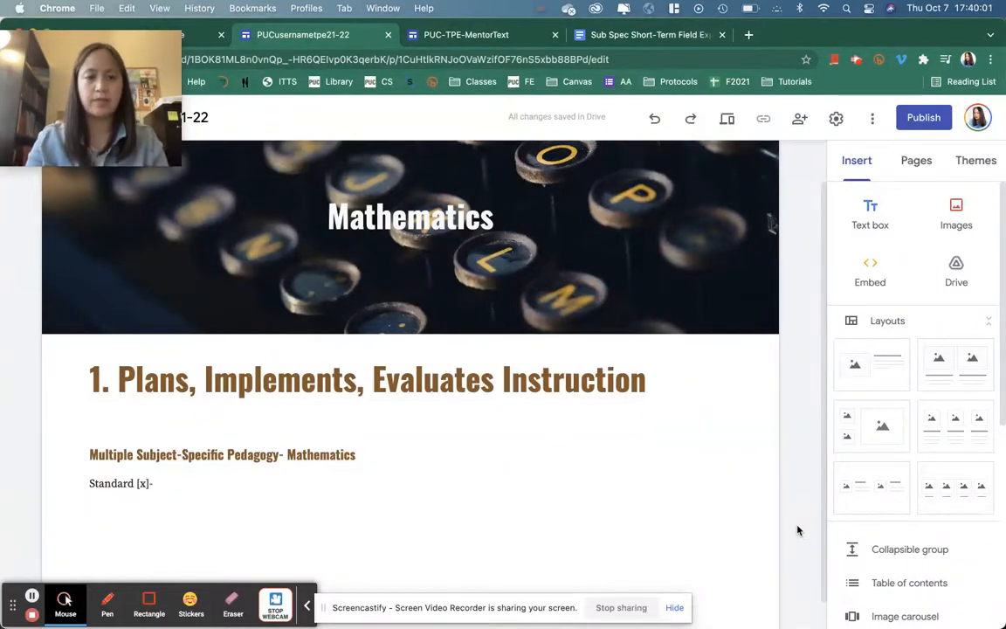
# - Insert a placeholder below the "Standard [x]-" line and widen it
pyautogui.scroll(-1, 798, 530)
pyautogui.scroll(-5, 980, 449)
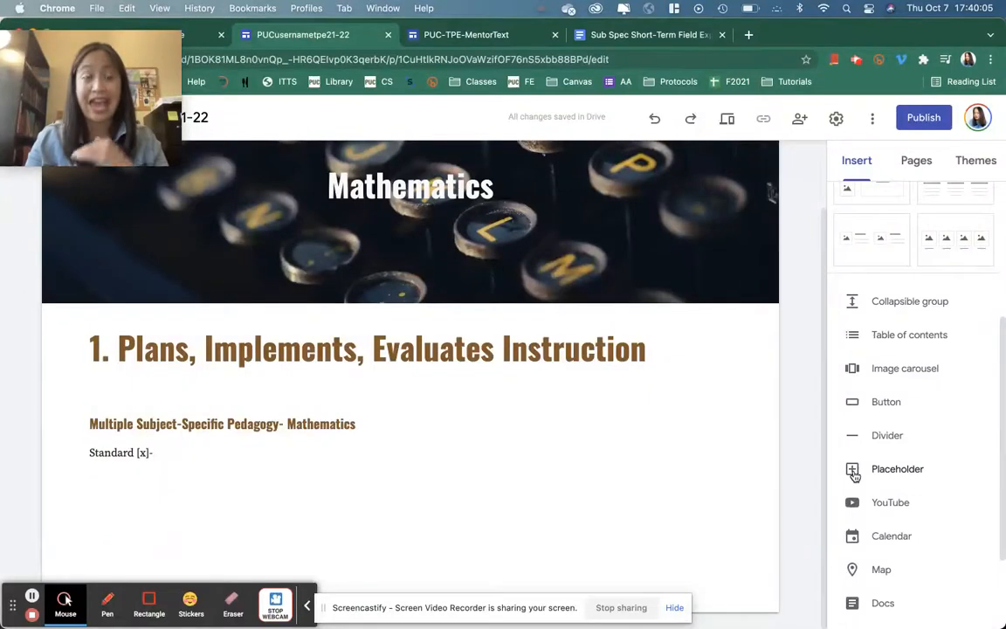
pyautogui.click(854, 470)
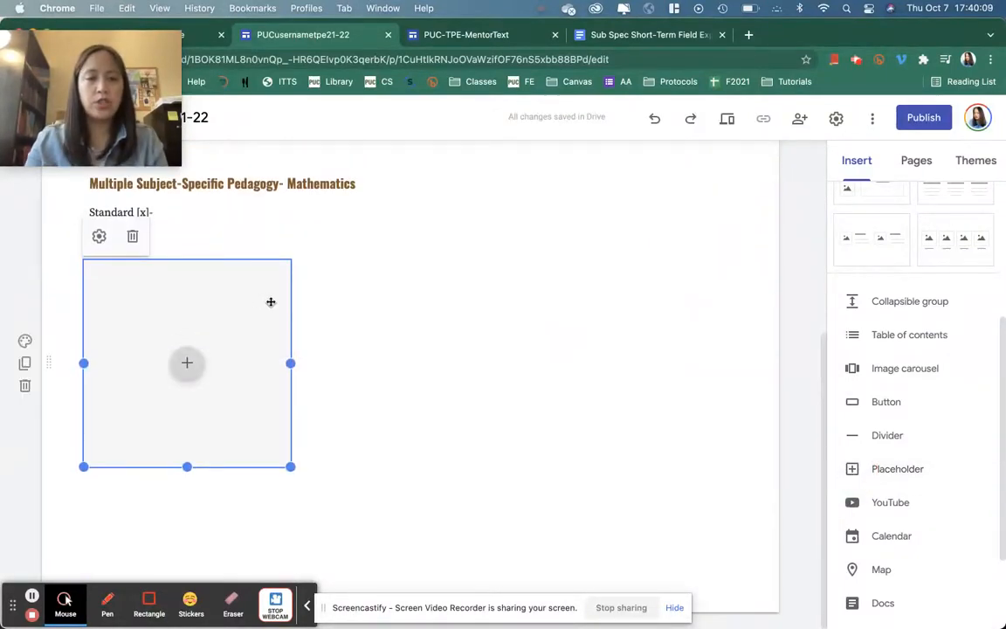
pyautogui.moveTo(290, 364); pyautogui.dragTo(347, 362)
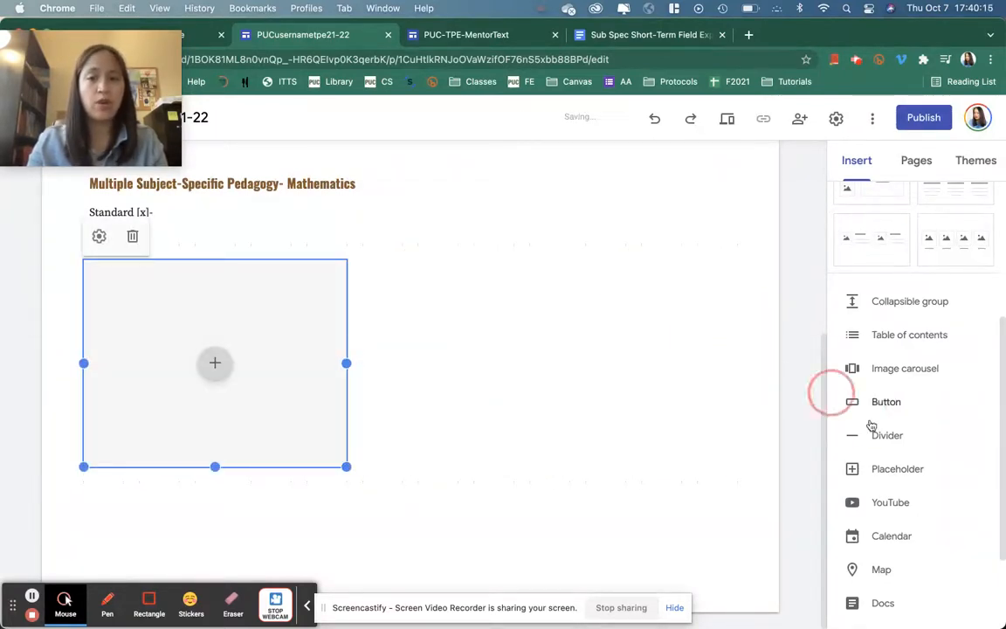
# - Add a second placeholder beside the first and widen both so they fill the row in equal halves
pyautogui.click(905, 476)
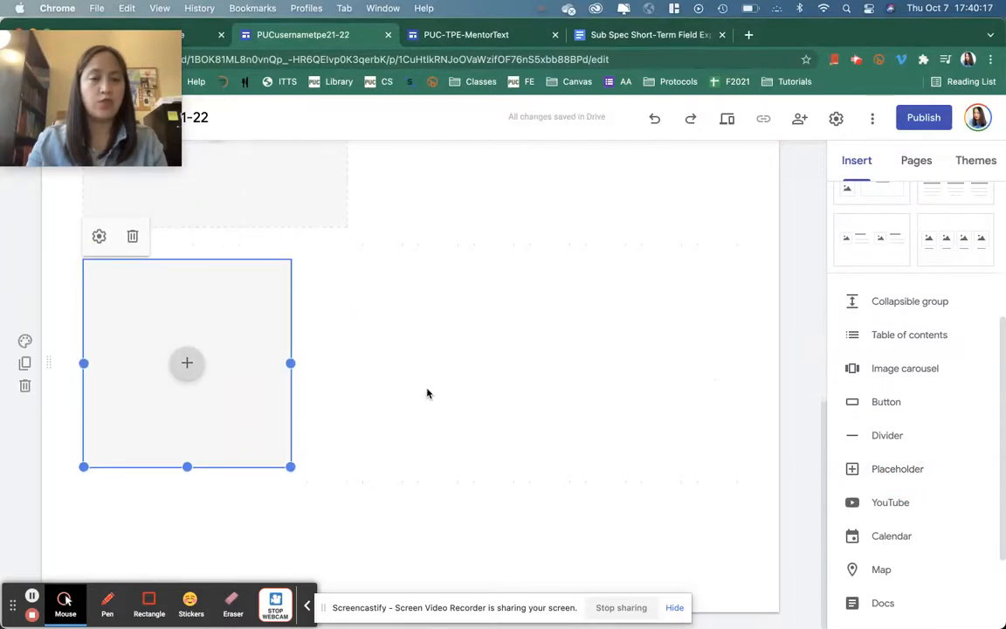
pyautogui.moveTo(245, 343); pyautogui.dragTo(535, 381)
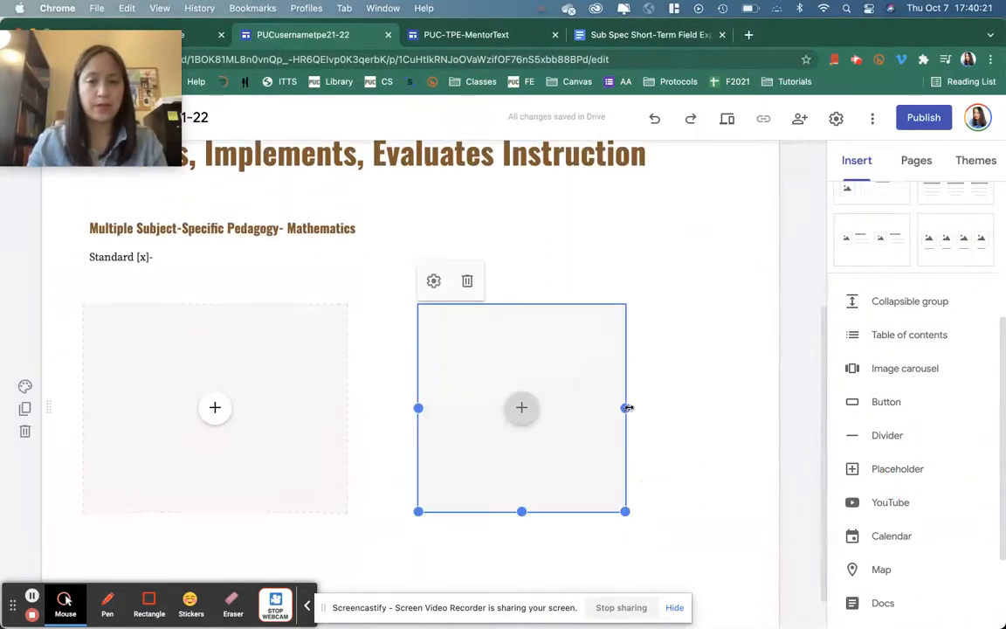
pyautogui.moveTo(627, 408); pyautogui.dragTo(739, 408)
pyautogui.click(247, 377)
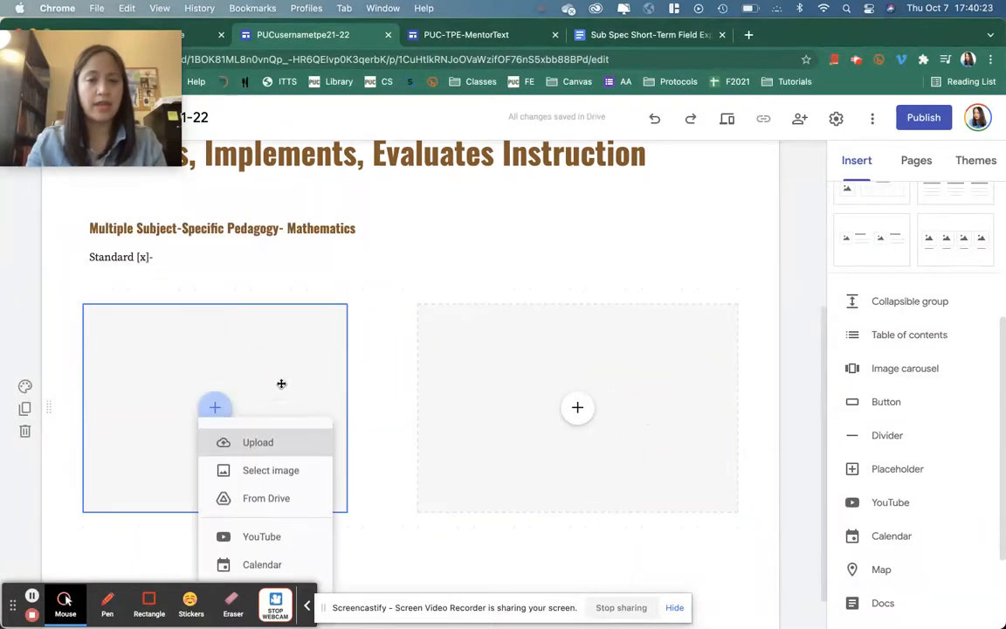
pyautogui.click(325, 380)
pyautogui.click(346, 407)
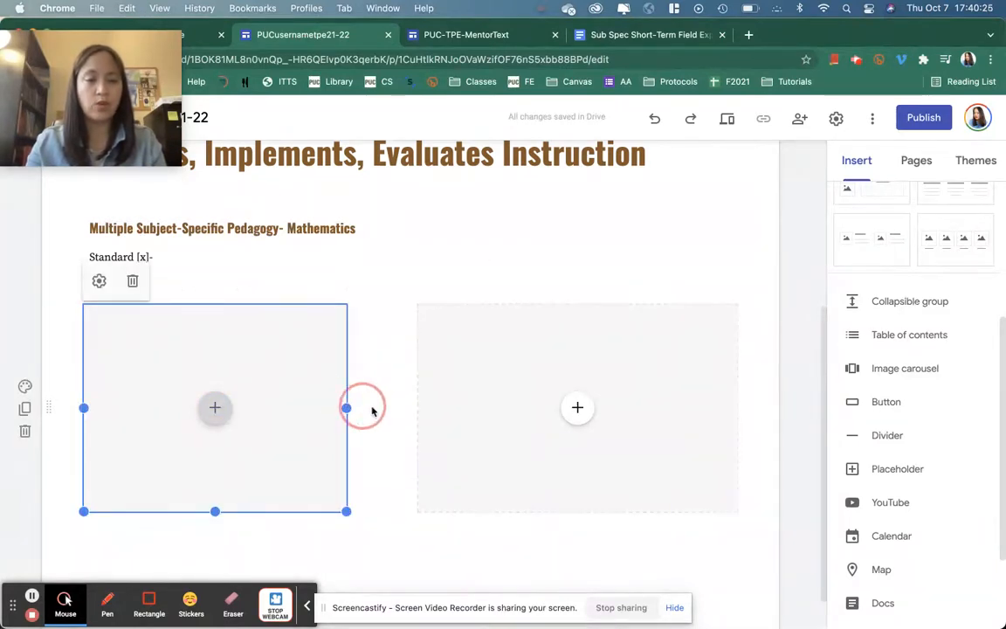
pyautogui.moveTo(349, 407); pyautogui.dragTo(403, 408)
pyautogui.click(797, 438)
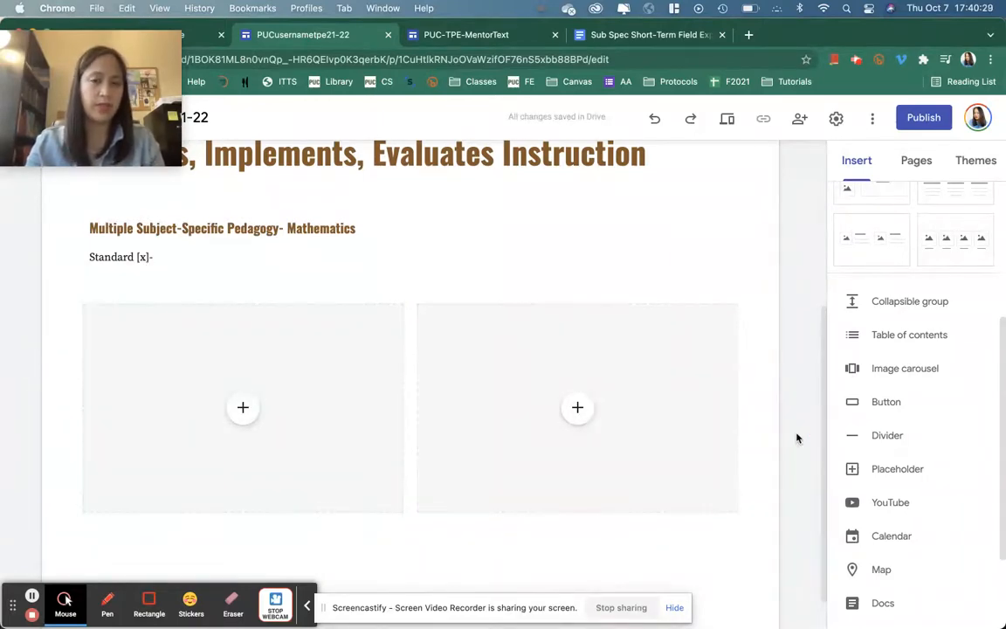
# - Insert an empty text box and move it below the row of two placeholders
pyautogui.scroll(-1, 796, 438)
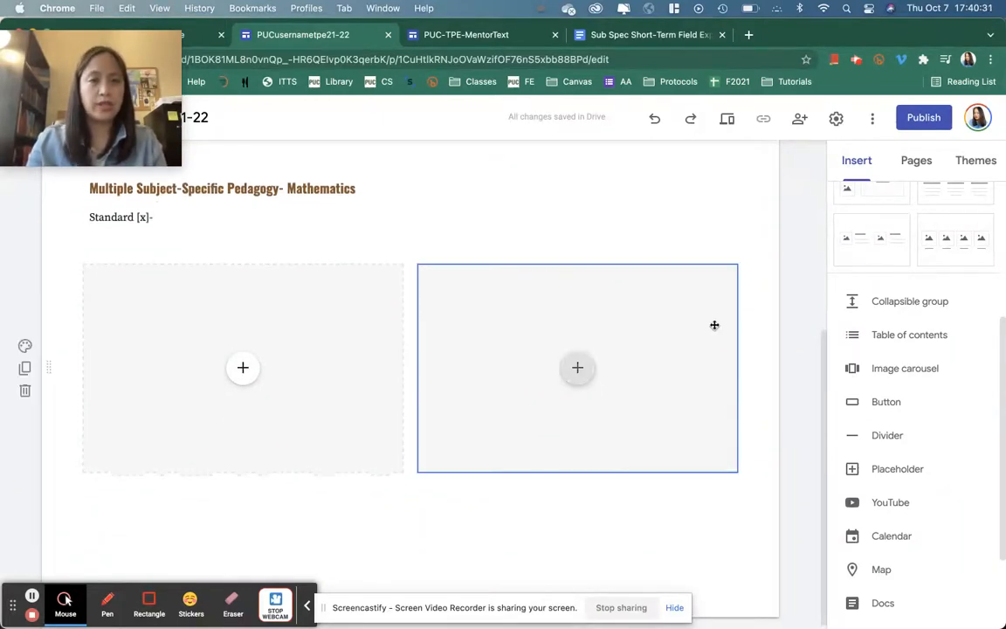
pyautogui.scroll(3, 715, 326)
pyautogui.scroll(-2, 714, 326)
pyautogui.scroll(1, 715, 325)
pyautogui.scroll(2, 713, 332)
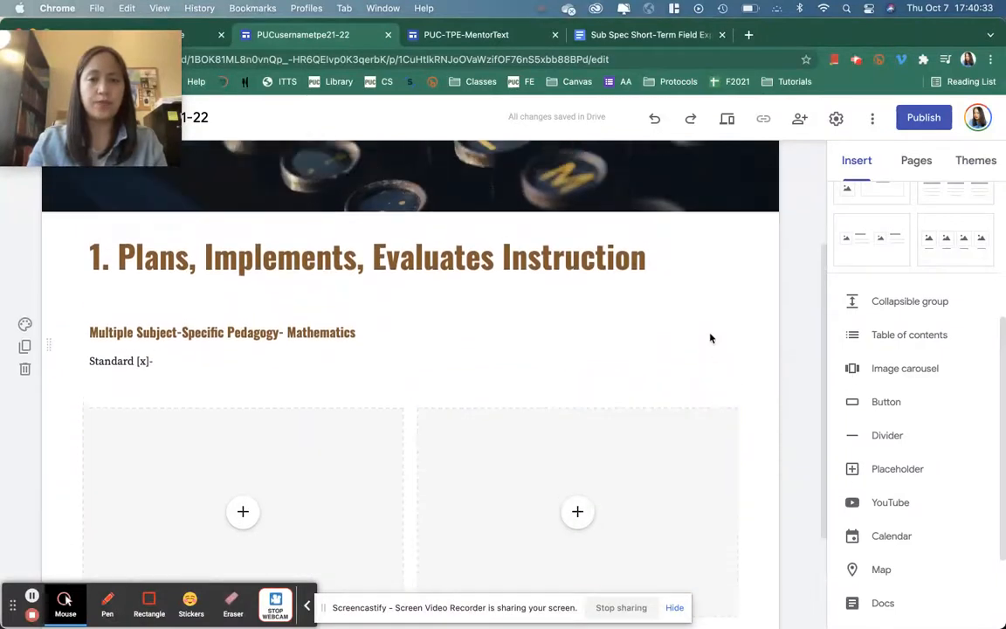
pyautogui.scroll(3, 909, 283)
pyautogui.click(872, 214)
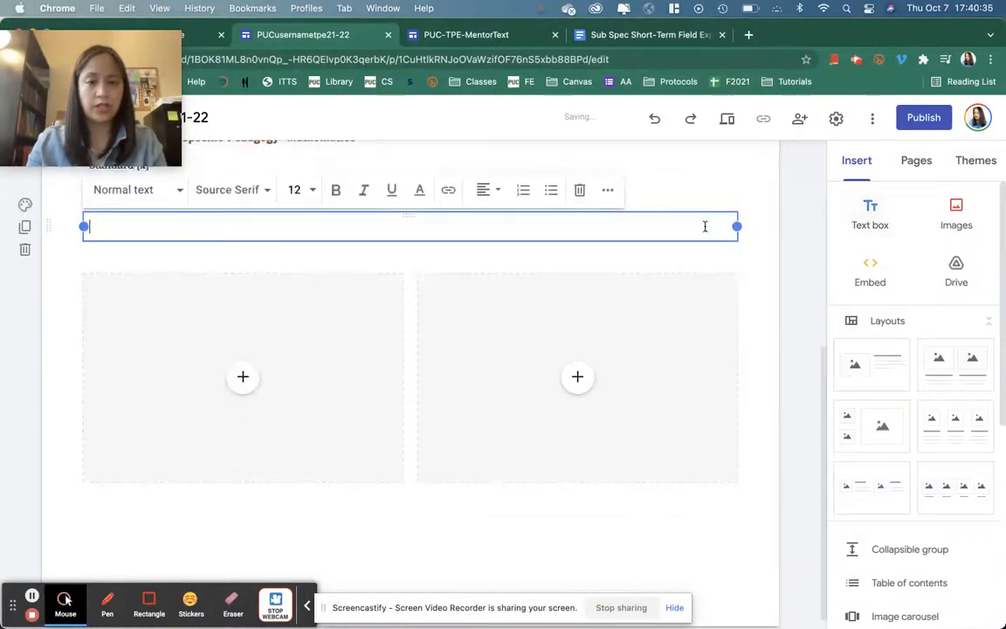
pyautogui.moveTo(47, 225); pyautogui.dragTo(54, 489)
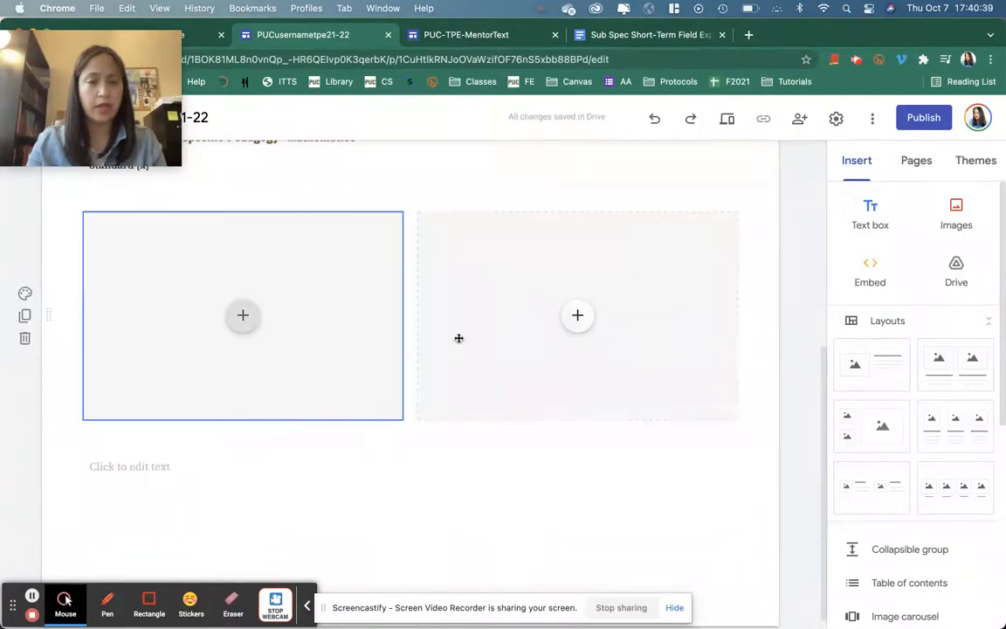
# - Copy the "What is this?", "Why did I choose it?" and "What did I learn?" prompts from the PUC-TPE-MentorText site into the text box below the placeholders
pyautogui.click(495, 35)
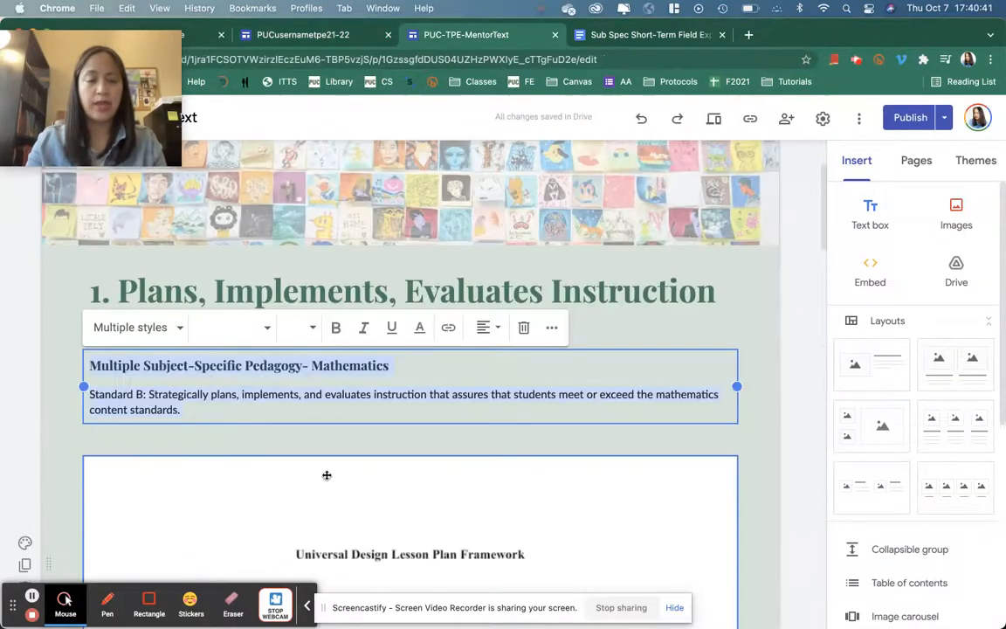
pyautogui.scroll(-15, 326, 476)
pyautogui.scroll(-3, 326, 474)
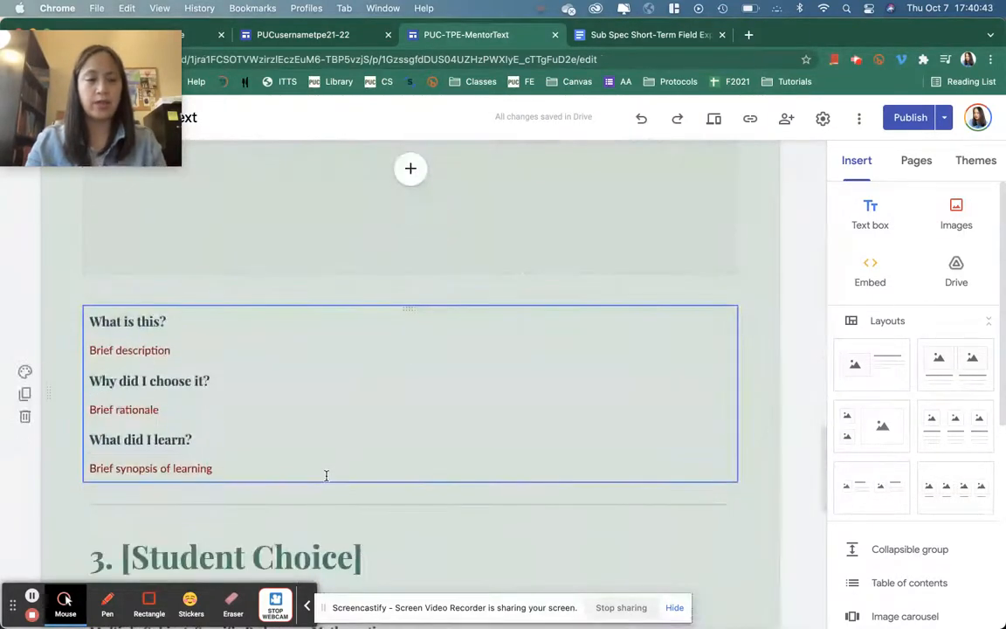
pyautogui.click(326, 474)
pyautogui.hotkey('ctrl', 'a')
pyautogui.hotkey('ctrl', 'c')
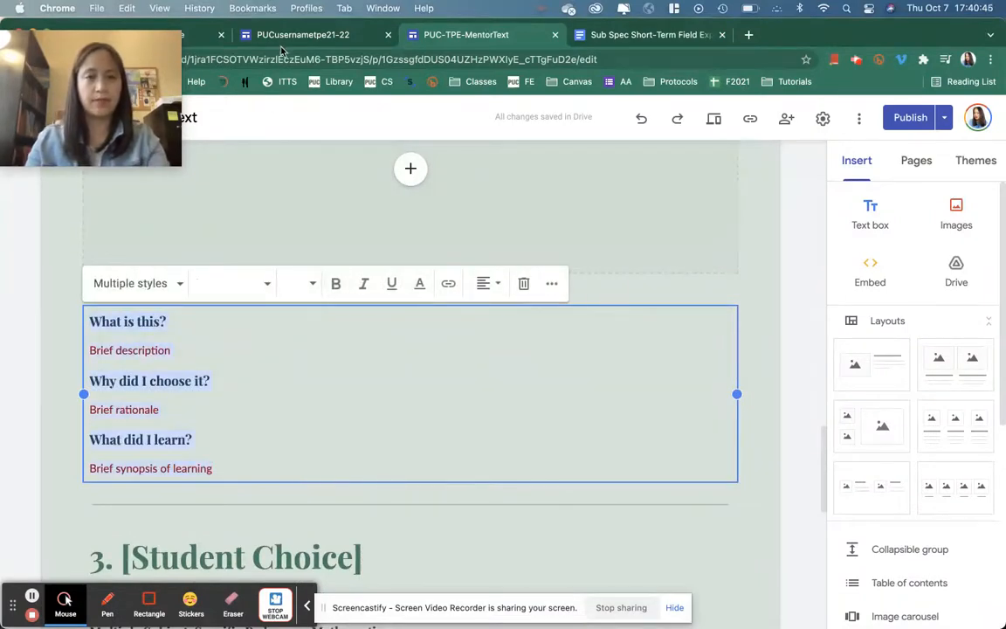
pyautogui.click(255, 36)
pyautogui.click(172, 465)
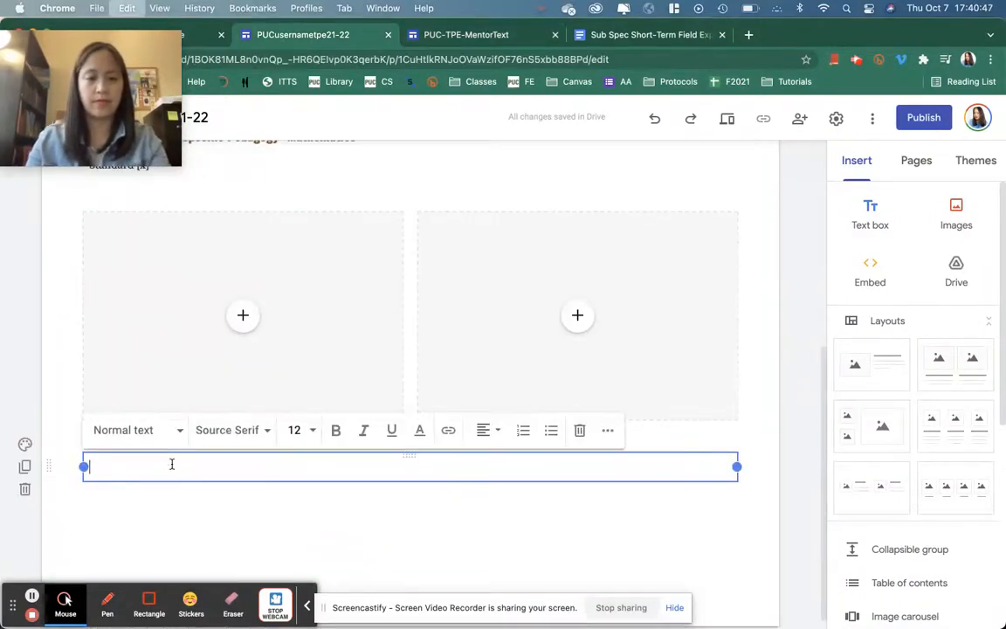
pyautogui.hotkey('ctrl', 'v')
pyautogui.scroll(-3, 436, 489)
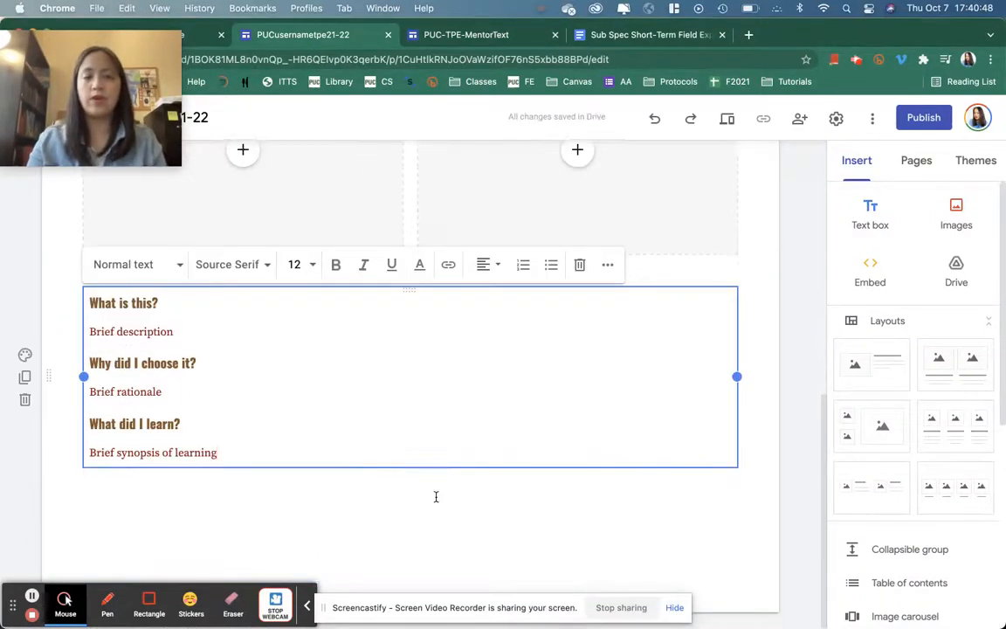
pyautogui.click(797, 443)
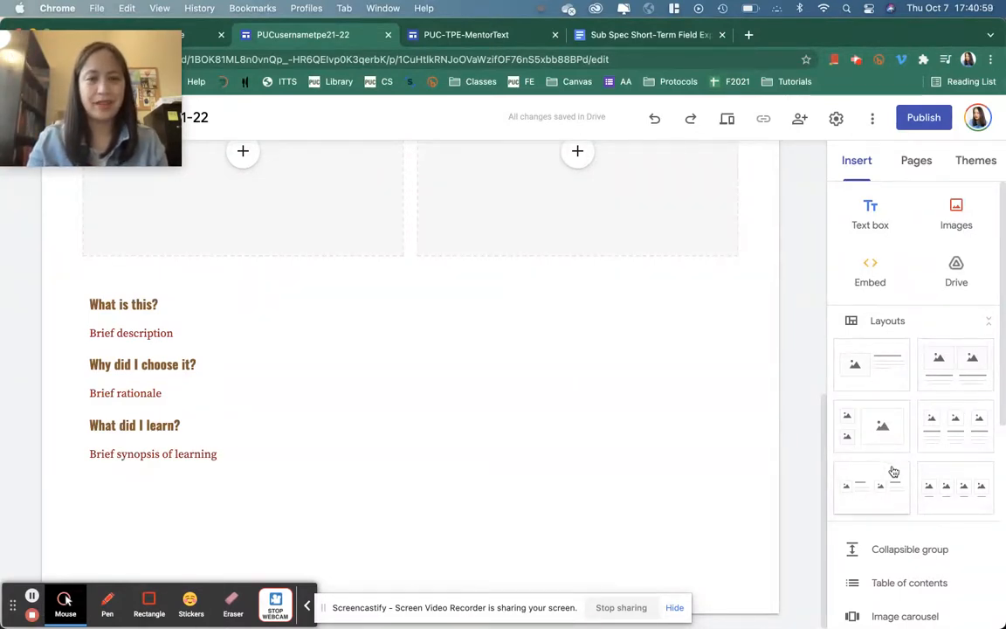
# - Review the built Mathematics section and check the PUC-TPE-MentorText site's Mathematics page for the section that follows the first one
pyautogui.scroll(-3, 889, 478)
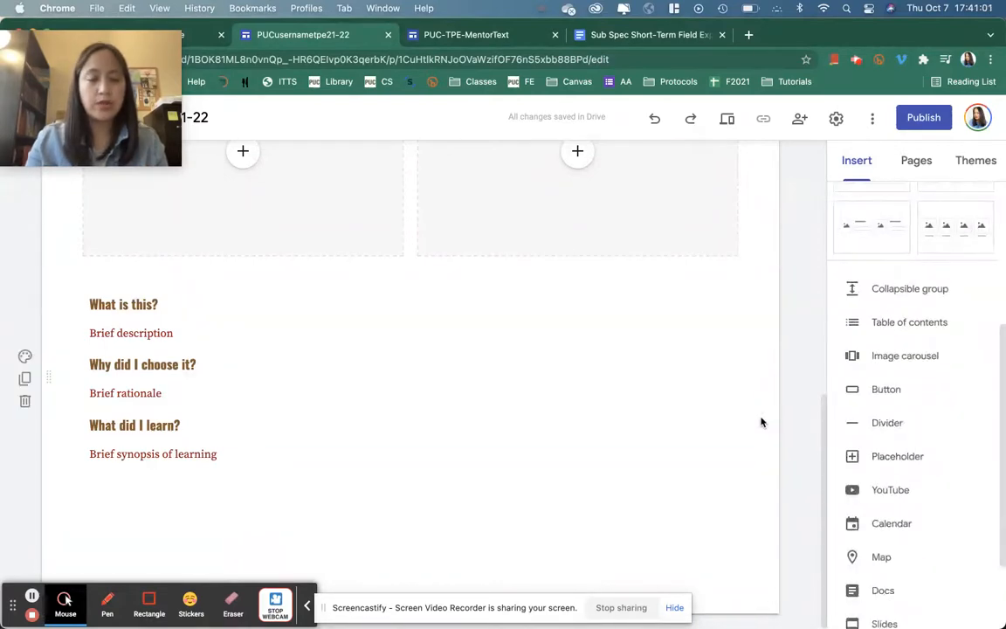
pyautogui.scroll(5, 761, 422)
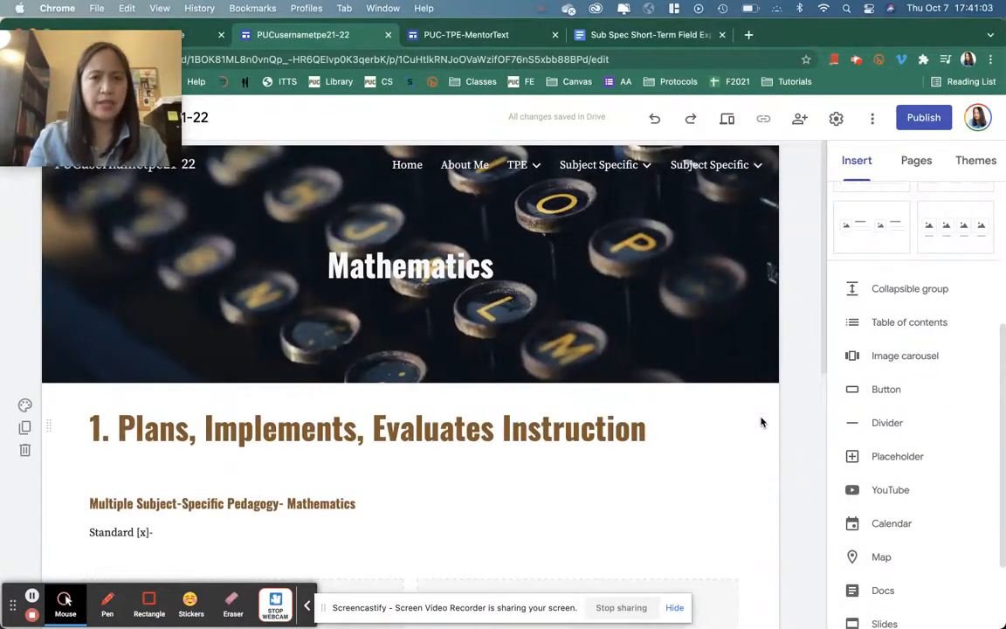
pyautogui.click(494, 39)
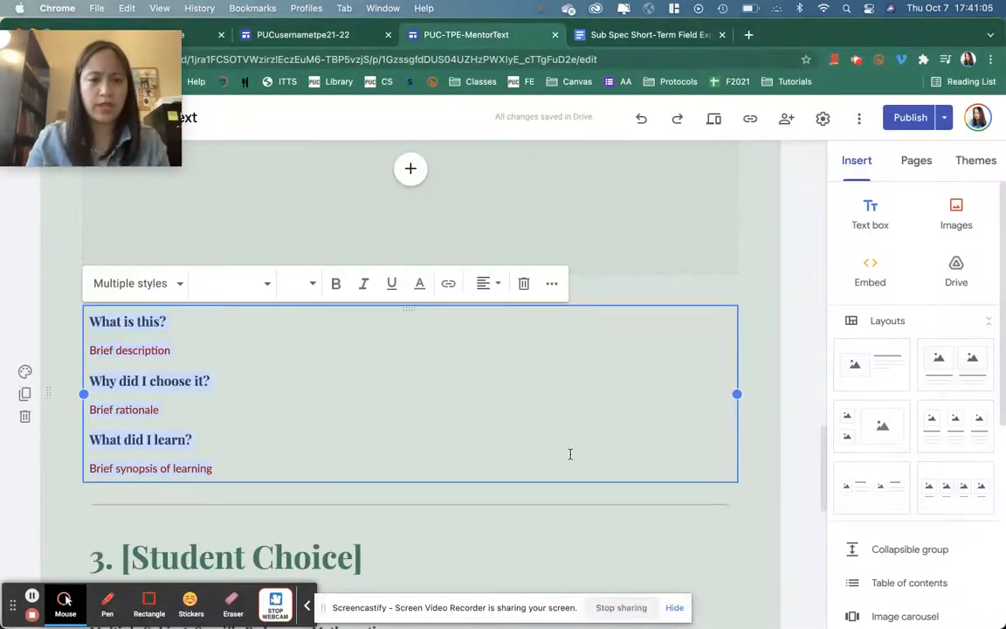
pyautogui.scroll(3, 569, 453)
pyautogui.scroll(-2, 597, 499)
pyautogui.scroll(-5, 599, 500)
pyautogui.scroll(1, 600, 500)
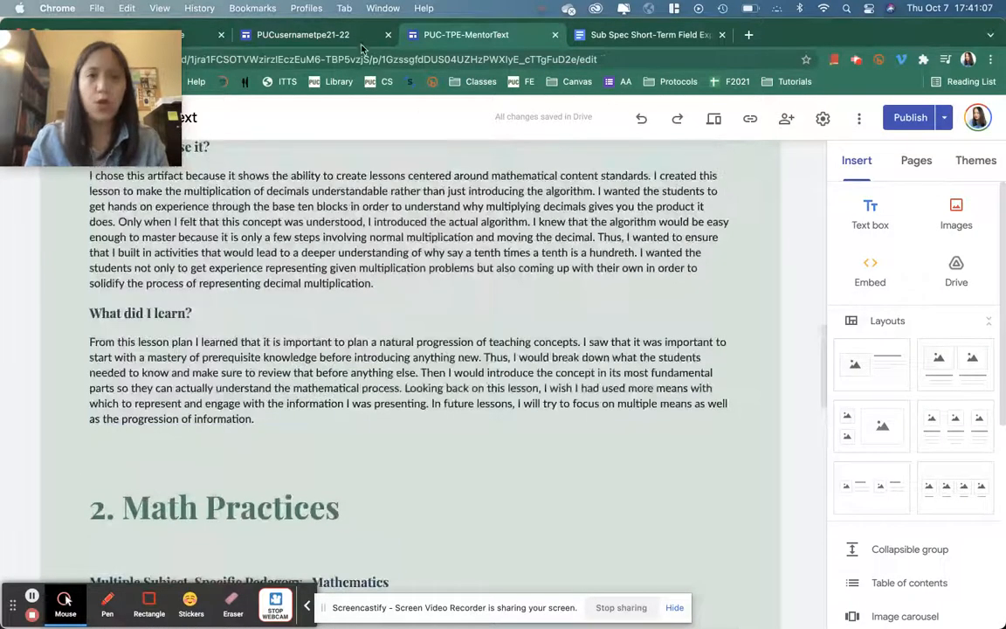
# - Switch to the PUCusernametpe21-22 site and add a divider below the reflection prompts on the Mathematics page
pyautogui.click(316, 35)
pyautogui.scroll(-8, 721, 483)
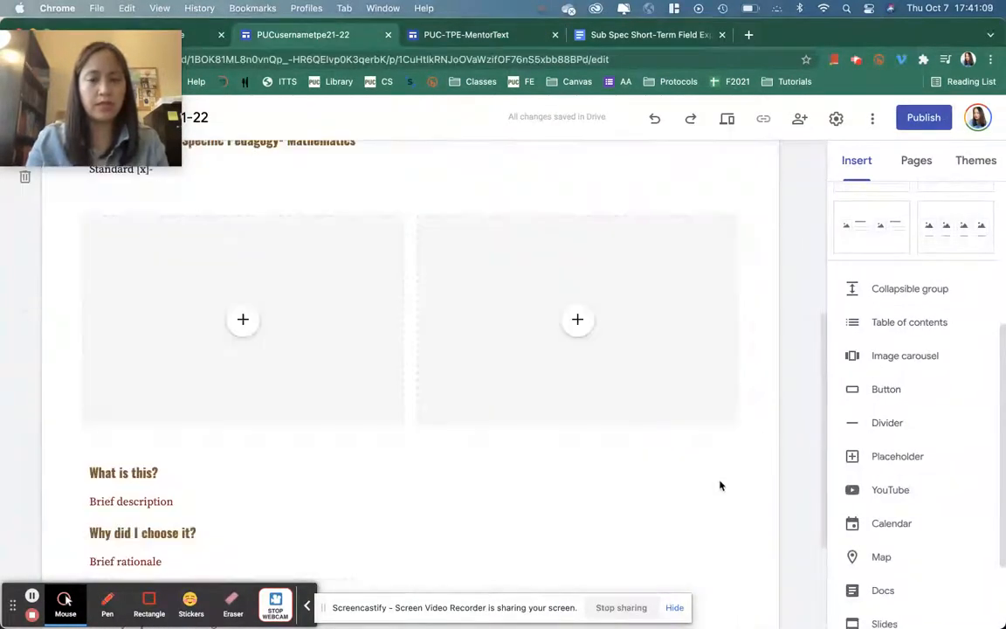
pyautogui.click(857, 423)
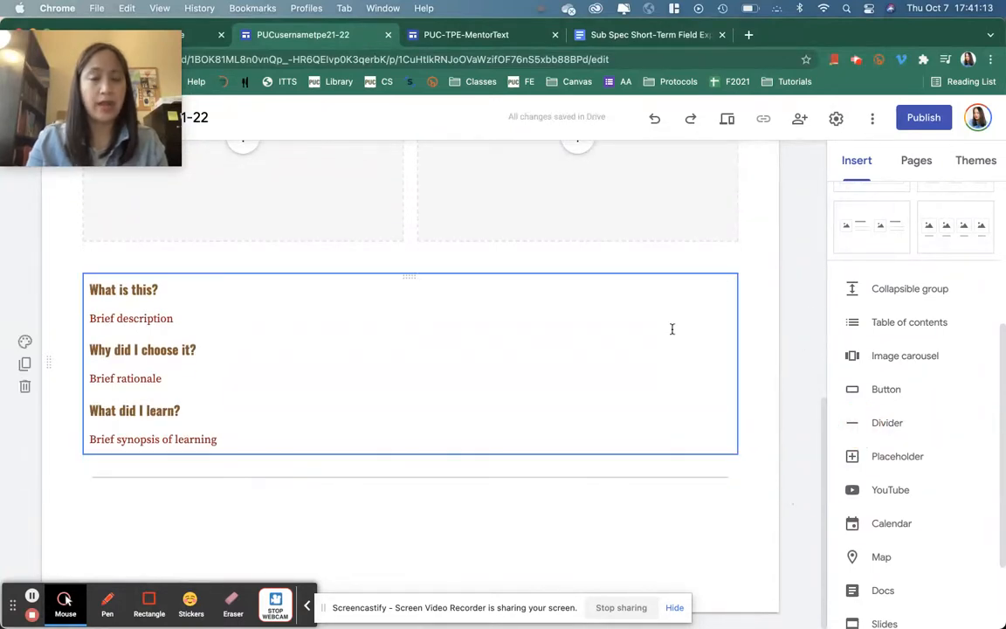
pyautogui.scroll(10, 672, 327)
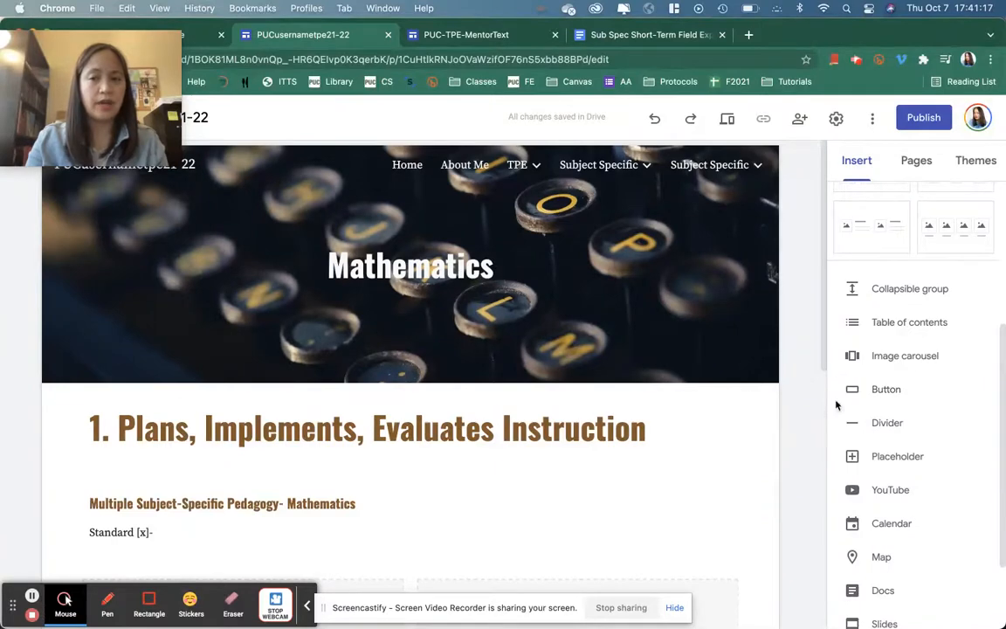
pyautogui.scroll(5, 899, 306)
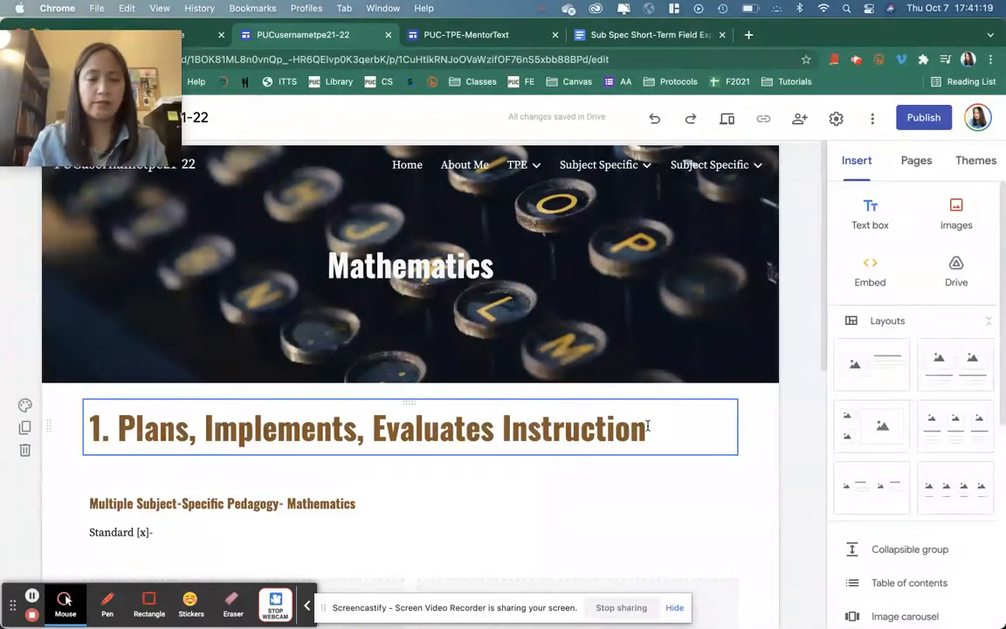
# - Insert a text box and copy the "2. Math Practices" heading into it from the PUC-TPE-MentorText site, removing the extra blank line
pyautogui.scroll(-5, 646, 424)
pyautogui.click(851, 224)
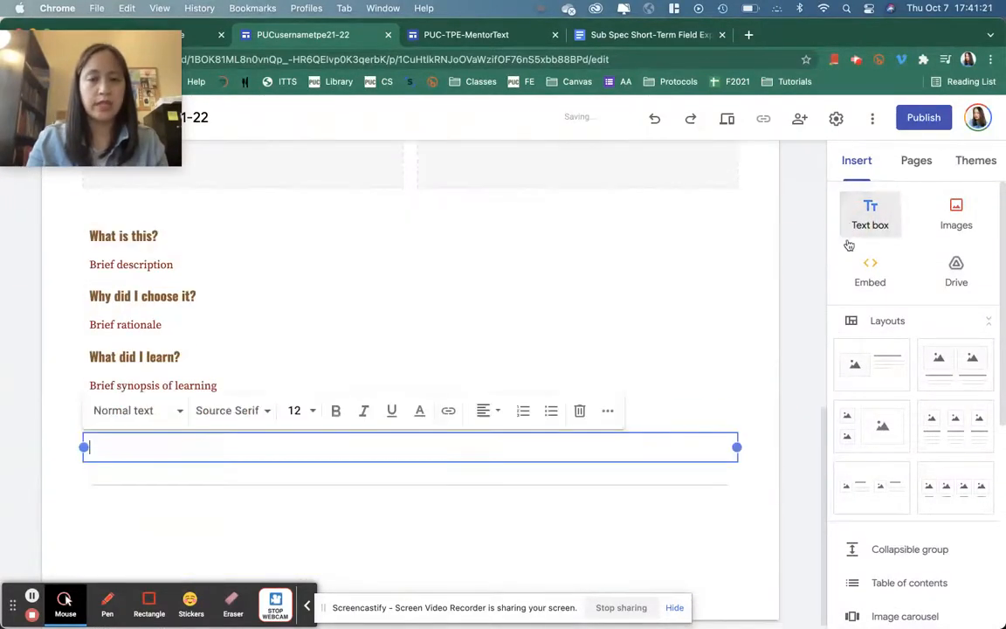
pyautogui.click(448, 42)
pyautogui.scroll(-3, 323, 408)
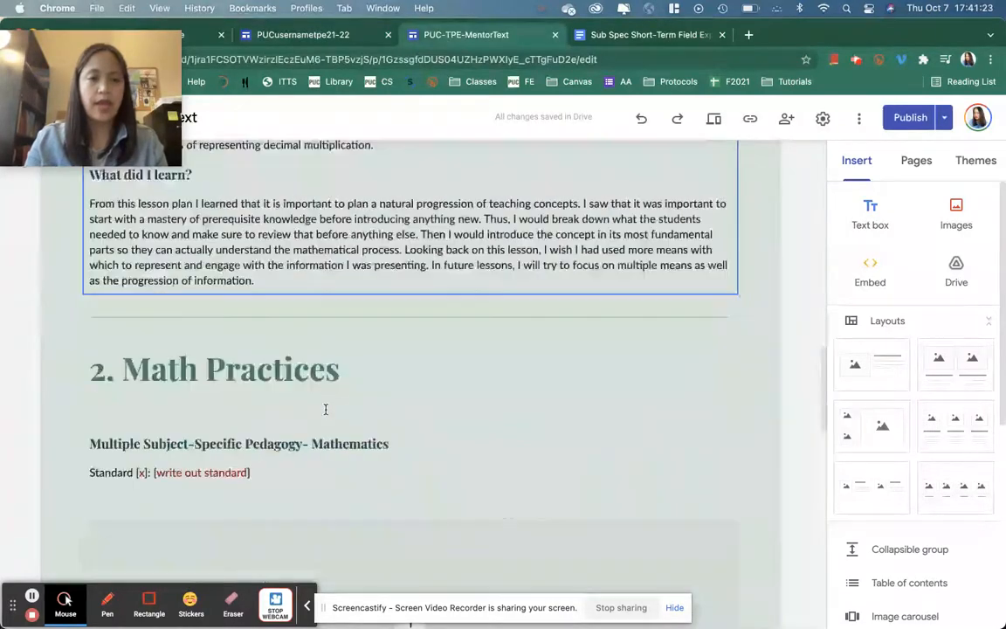
pyautogui.tripleClick(241, 351)
pyautogui.press('super+c')
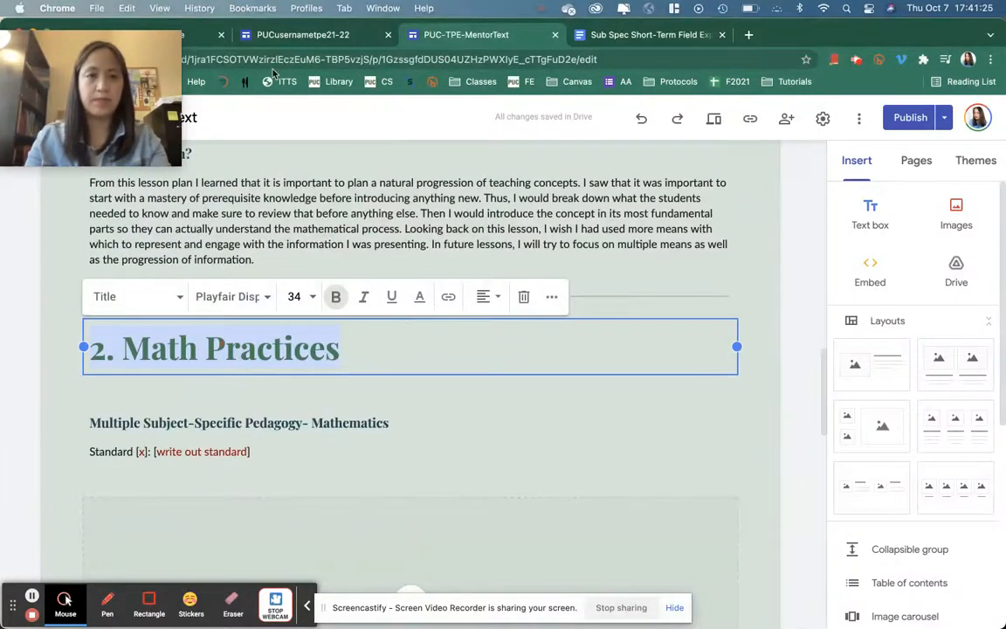
pyautogui.click(282, 41)
pyautogui.press('super+v')
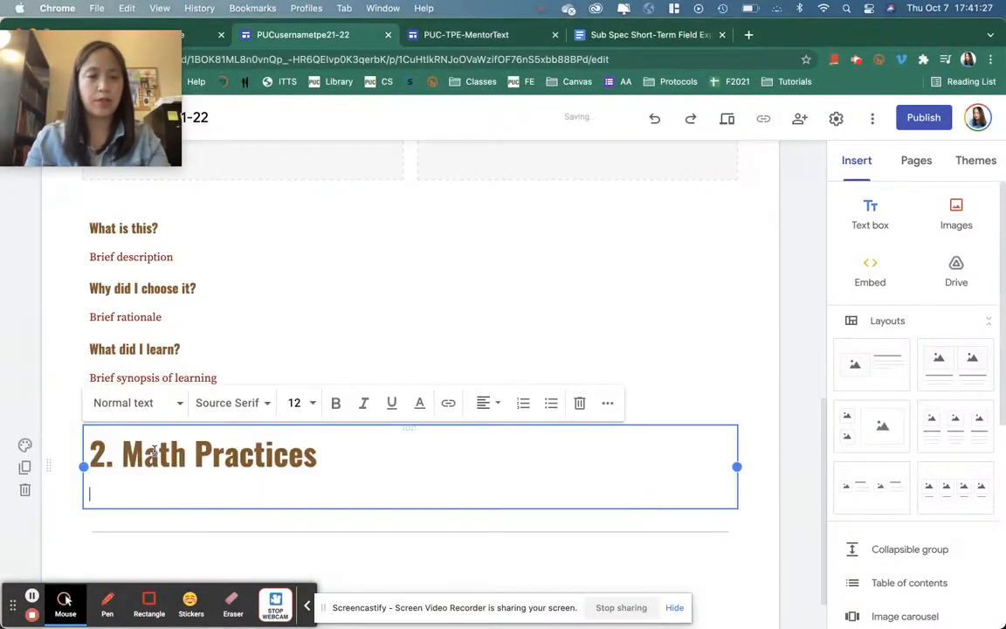
pyautogui.press('BackSpace')
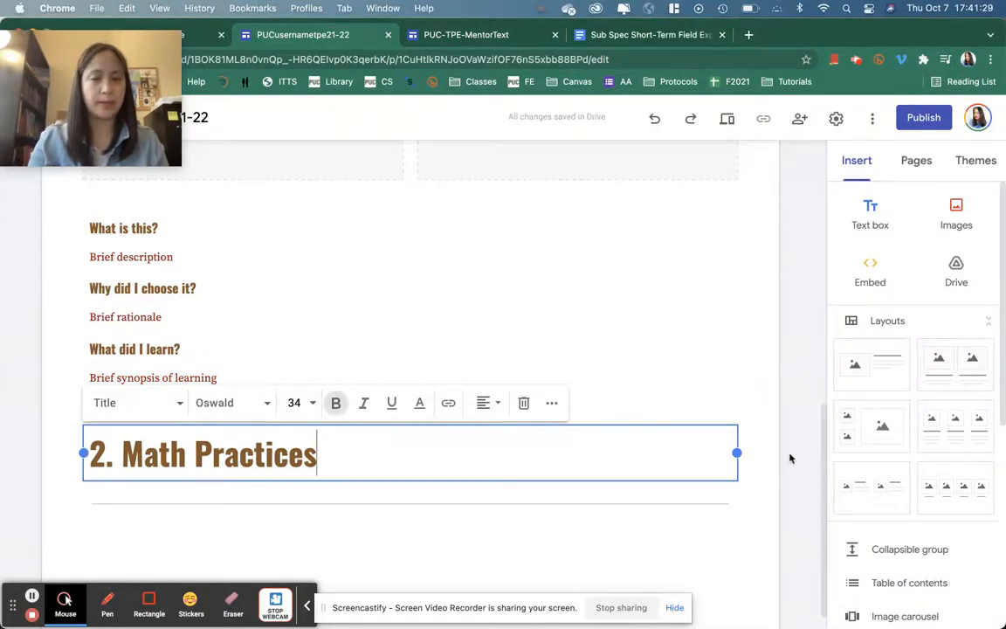
# - Move the "2. Math Practices" heading below the divider
pyautogui.click(789, 459)
pyautogui.scroll(-1, 65, 443)
pyautogui.moveTo(52, 427); pyautogui.dragTo(50, 535)
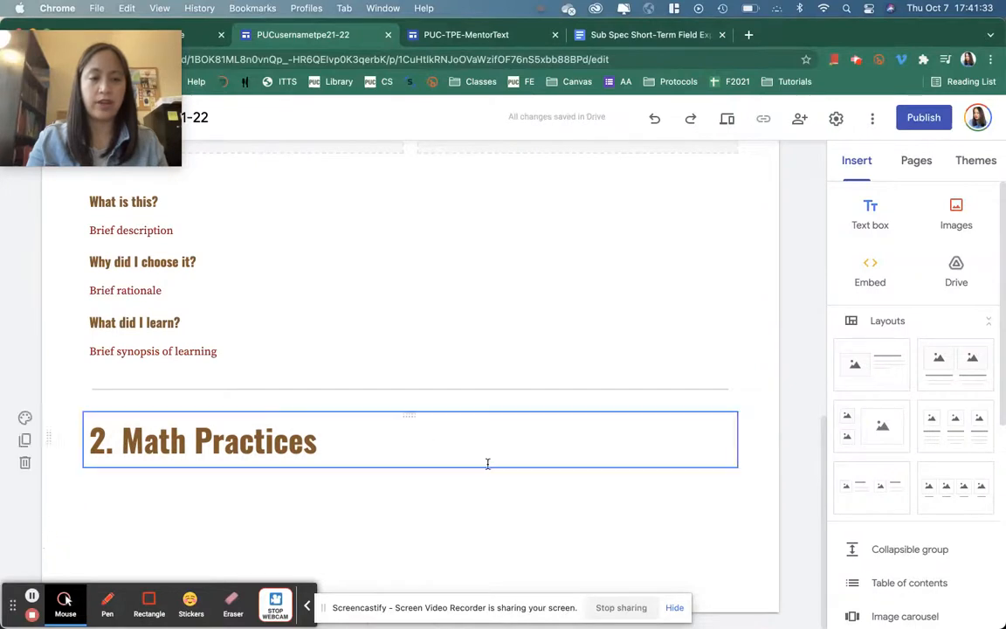
# - Copy the "Multiple Subject-Specific Pedagogy- Mathematics" and "Standard [x]-" lines from the first section into a new text box under "2. Math Practices"
pyautogui.scroll(5, 803, 457)
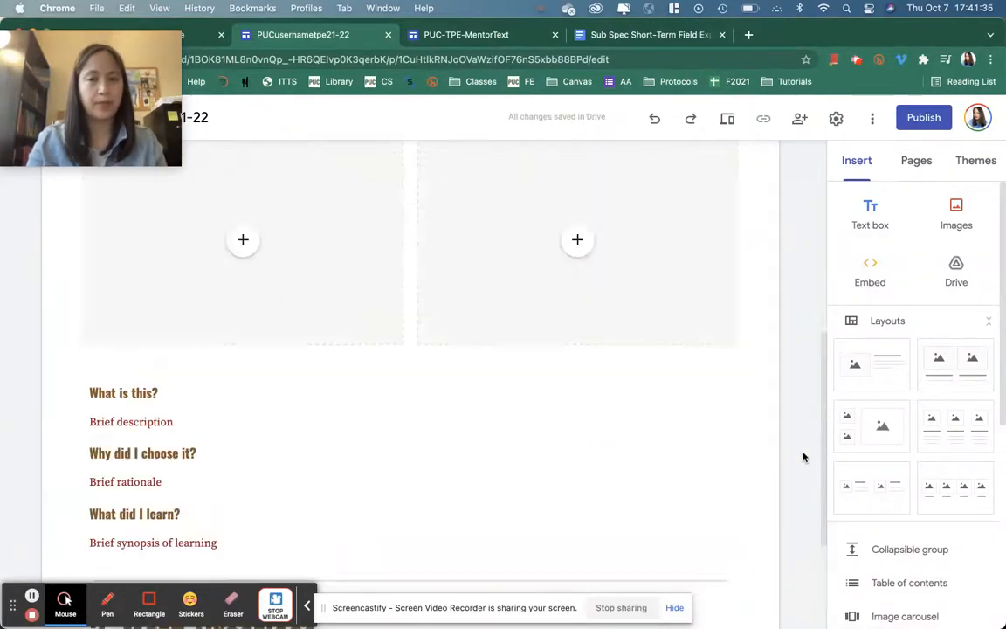
pyautogui.click(270, 334)
pyautogui.press('super+a')
pyautogui.press('super+c')
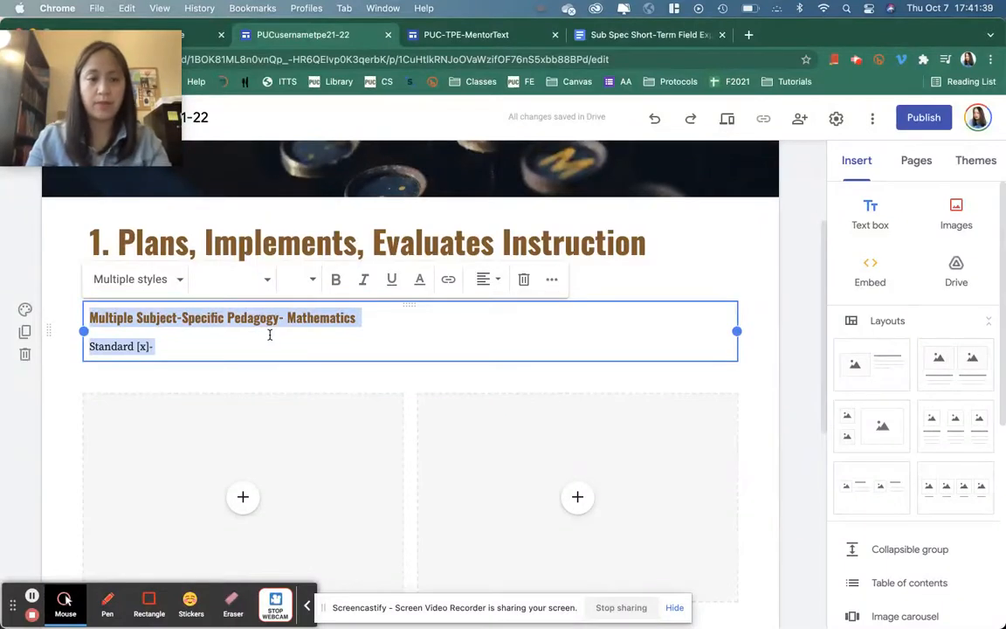
pyautogui.click(798, 232)
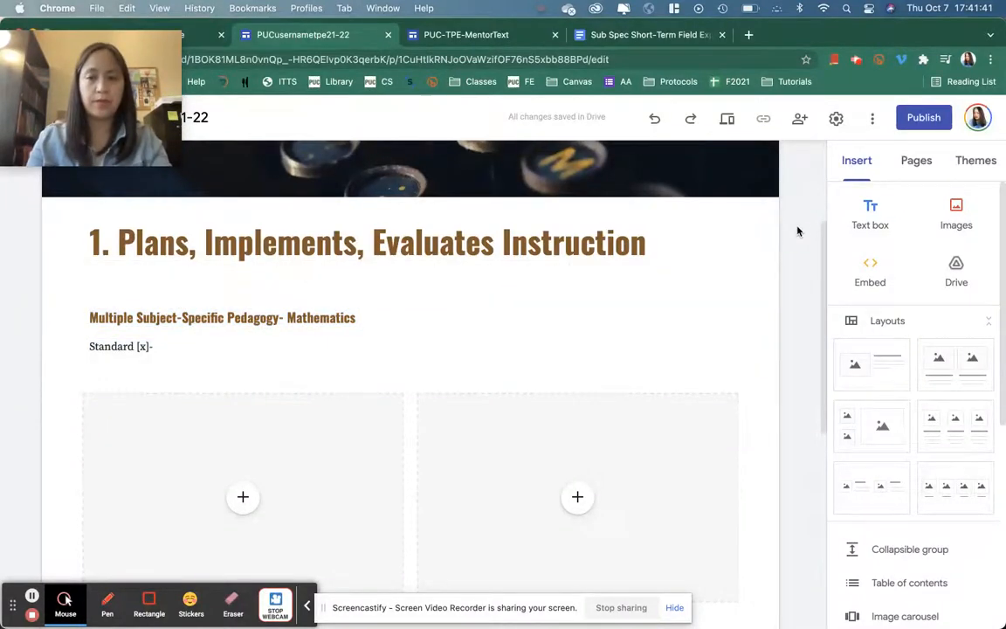
pyautogui.scroll(-5, 797, 232)
pyautogui.click(870, 214)
pyautogui.press('super+v')
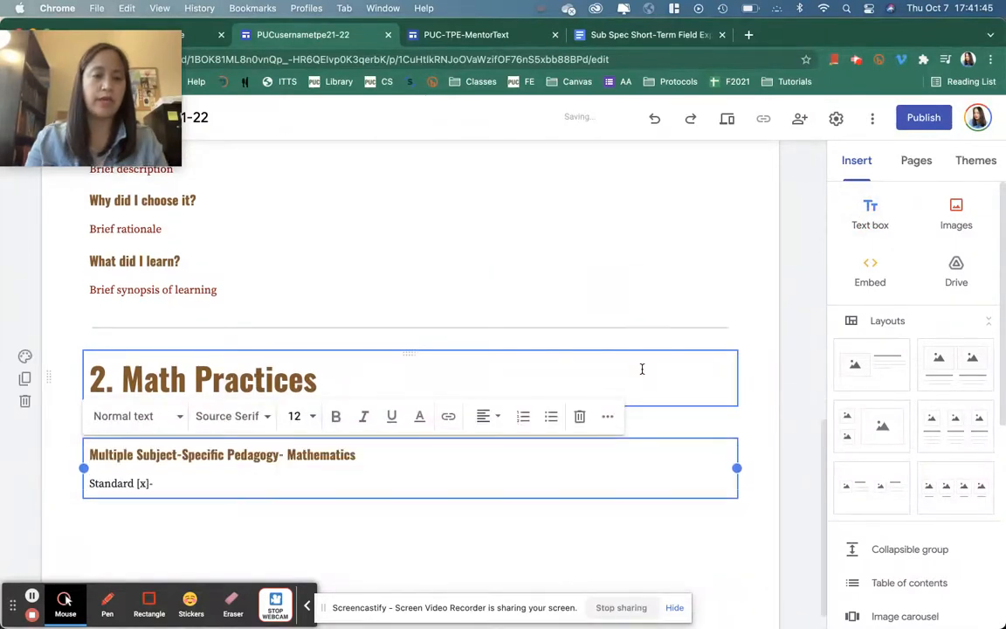
pyautogui.click(803, 402)
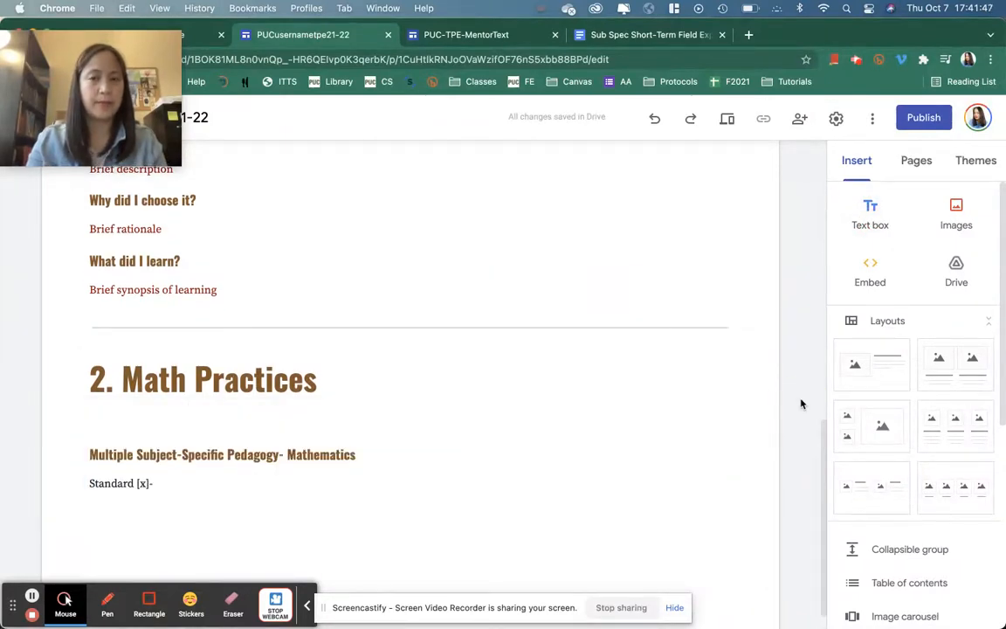
# - Insert a placeholder below the Math Practices standard line and widen it to fill the whole row
pyautogui.scroll(-5, 869, 496)
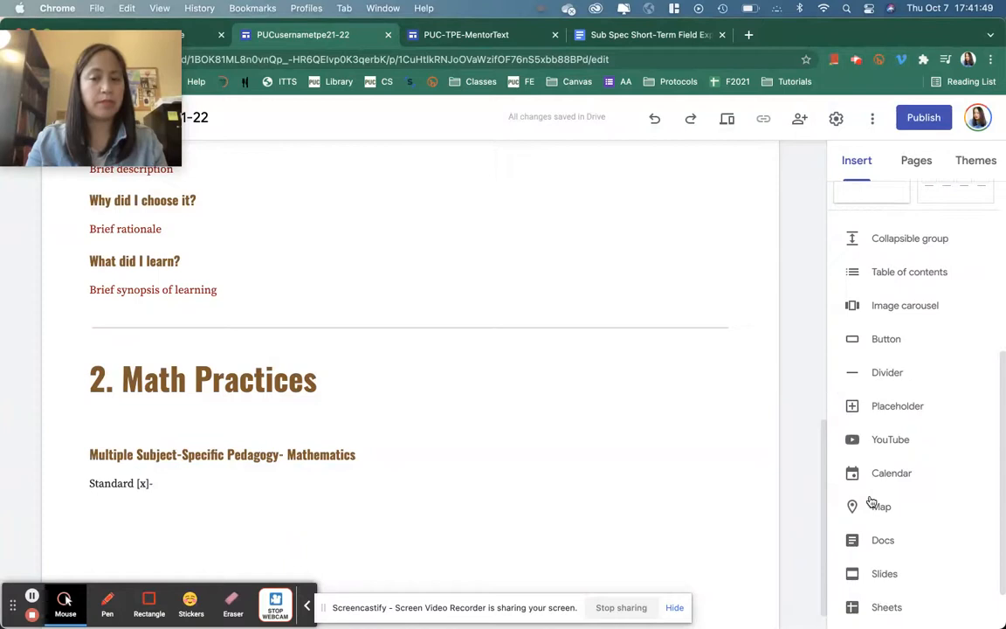
pyautogui.click(845, 401)
pyautogui.moveTo(291, 364); pyautogui.dragTo(730, 389)
pyautogui.click(820, 392)
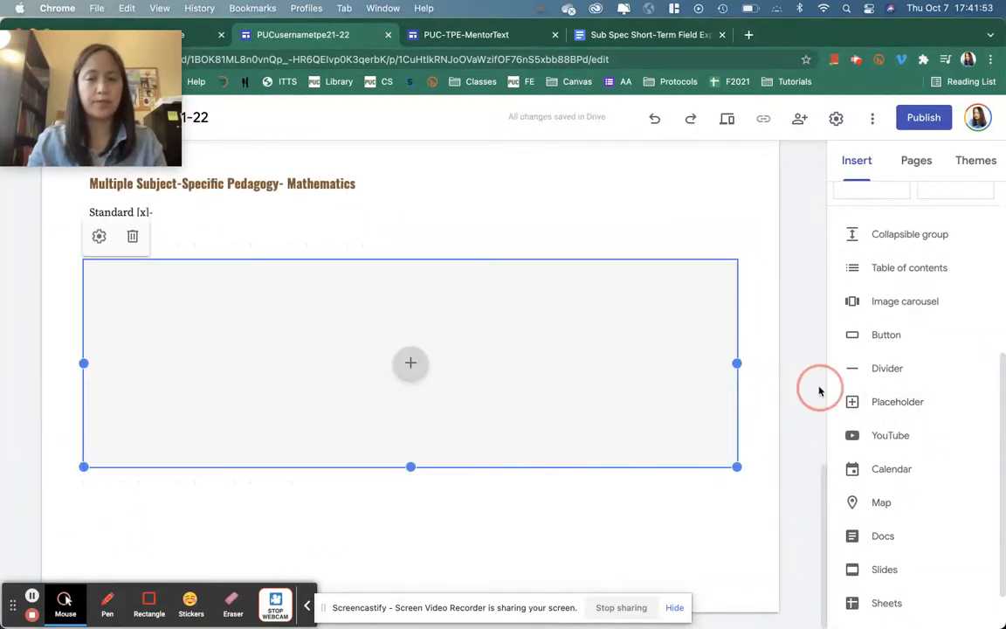
# - Copy the first section's "What is this?", "Why did I choose it?" and "What did I learn?" prompts into a new text box below the full-width placeholder
pyautogui.scroll(-8, 813, 390)
pyautogui.click(339, 425)
pyautogui.click(306, 434)
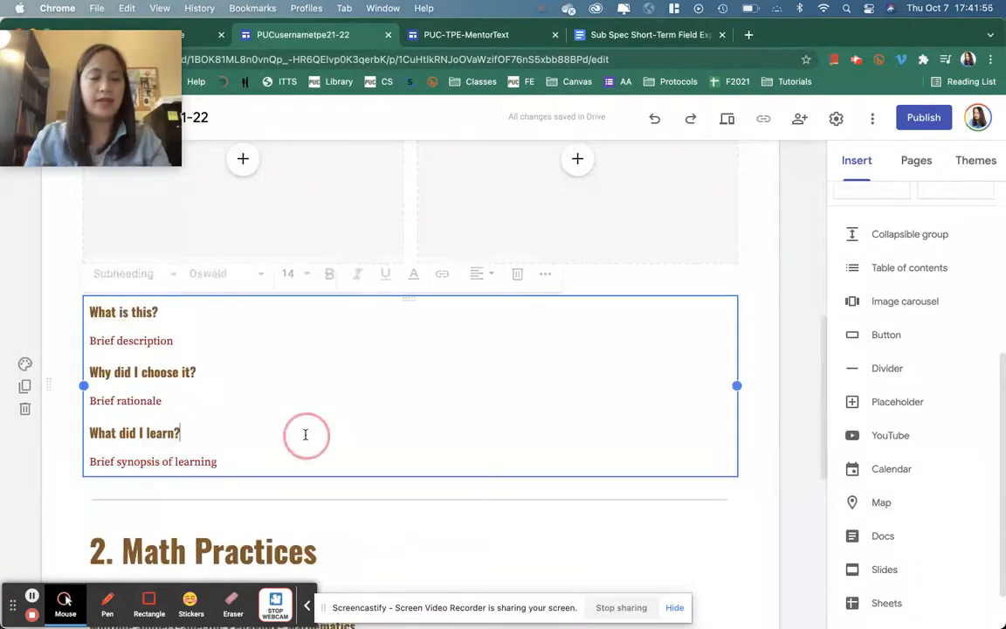
pyautogui.press('super+a')
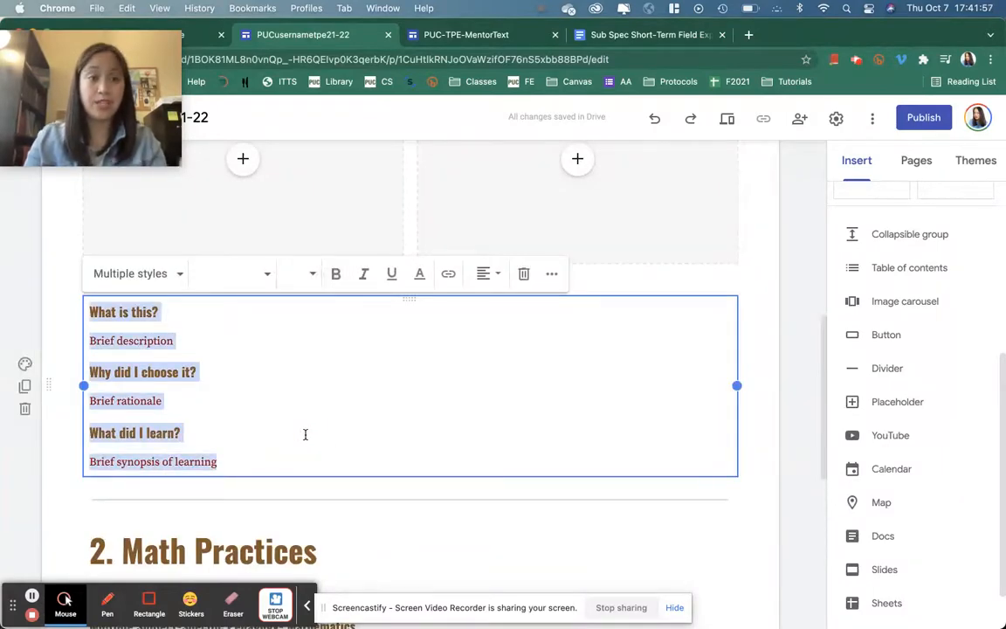
pyautogui.scroll(2, 305, 435)
pyautogui.scroll(-5, 305, 434)
pyautogui.scroll(-3, 305, 434)
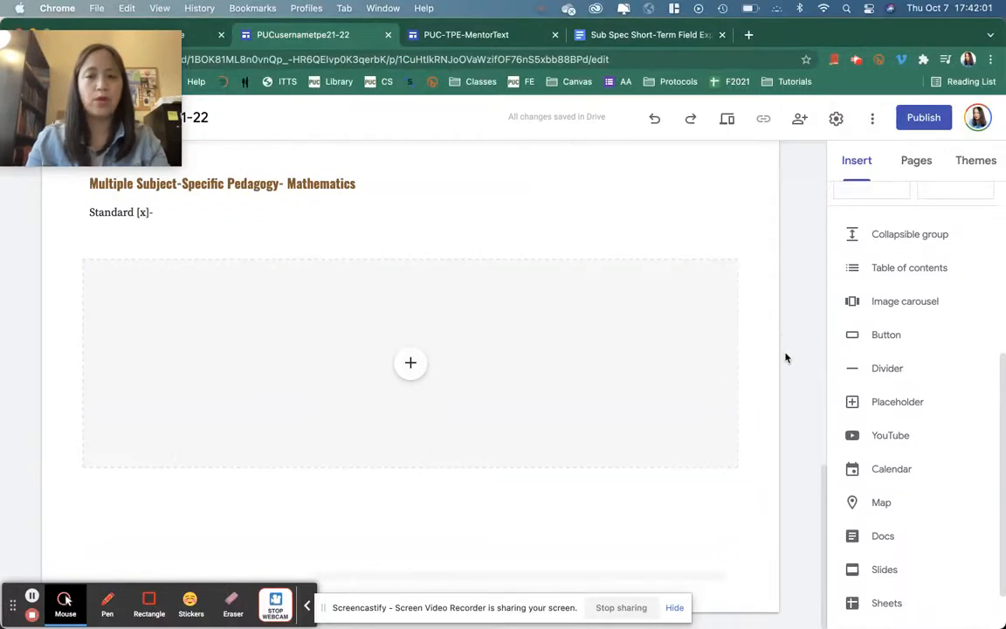
pyautogui.scroll(5, 874, 332)
pyautogui.click(870, 207)
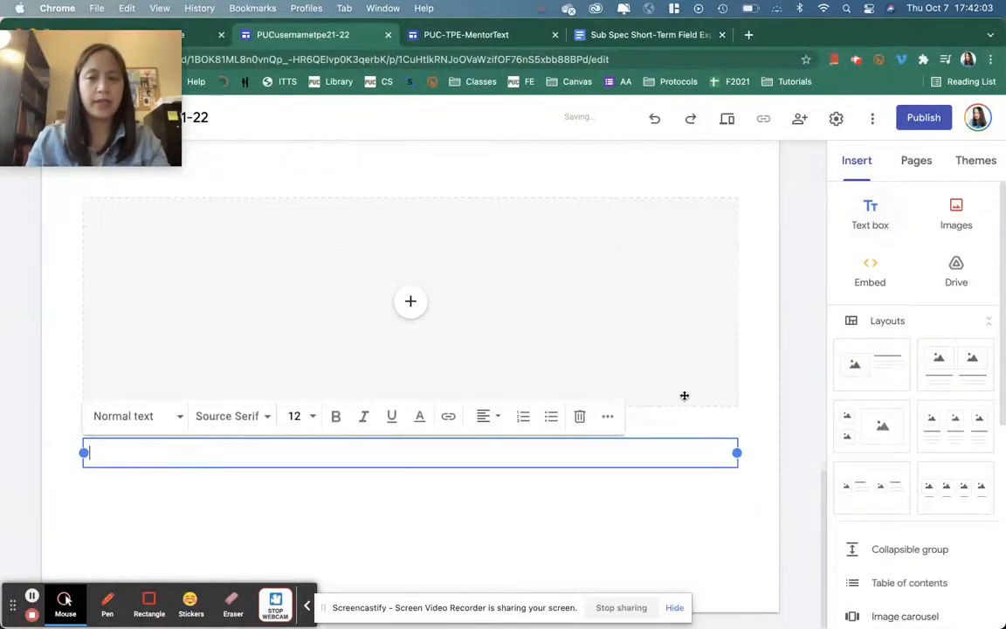
pyautogui.press('cmd+v')
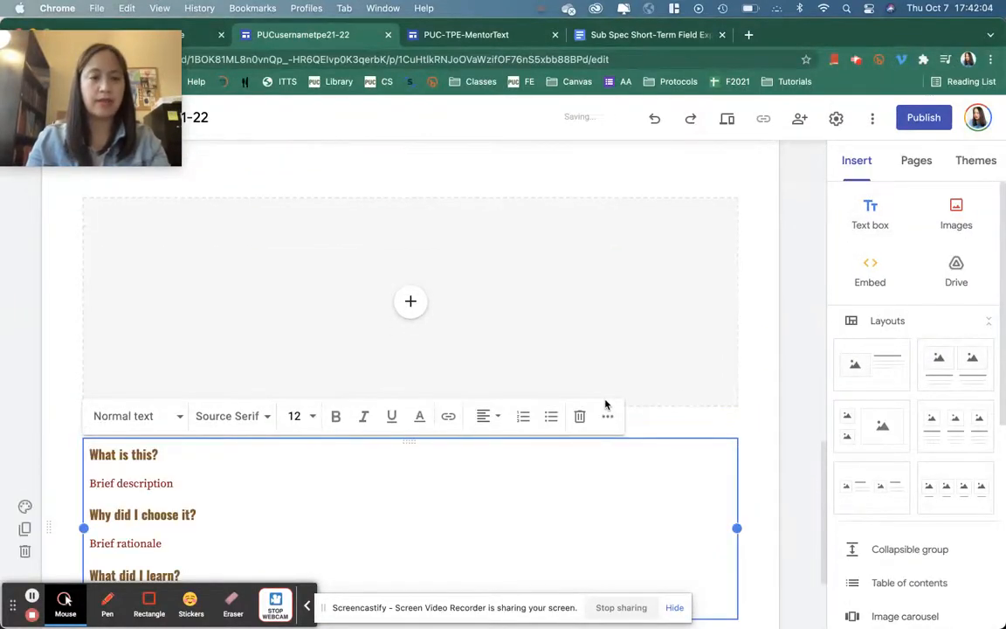
pyautogui.click(792, 410)
pyautogui.scroll(-2, 797, 413)
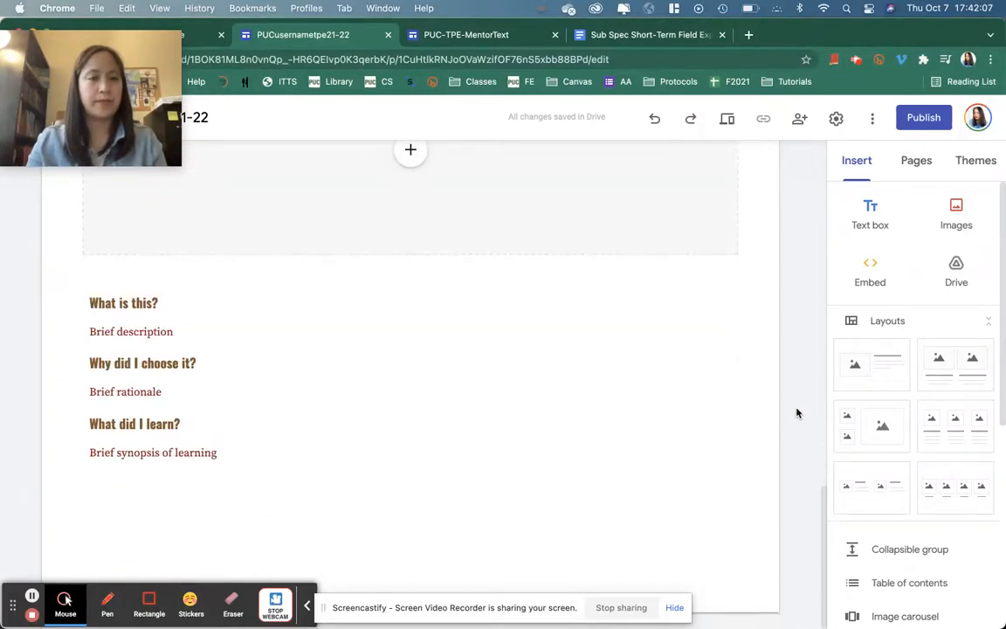
# - Add a divider below the Math Practices prompts and paste a copy of the "2. Math Practices" heading into a new text box beneath it
pyautogui.scroll(-5, 907, 466)
pyautogui.click(882, 330)
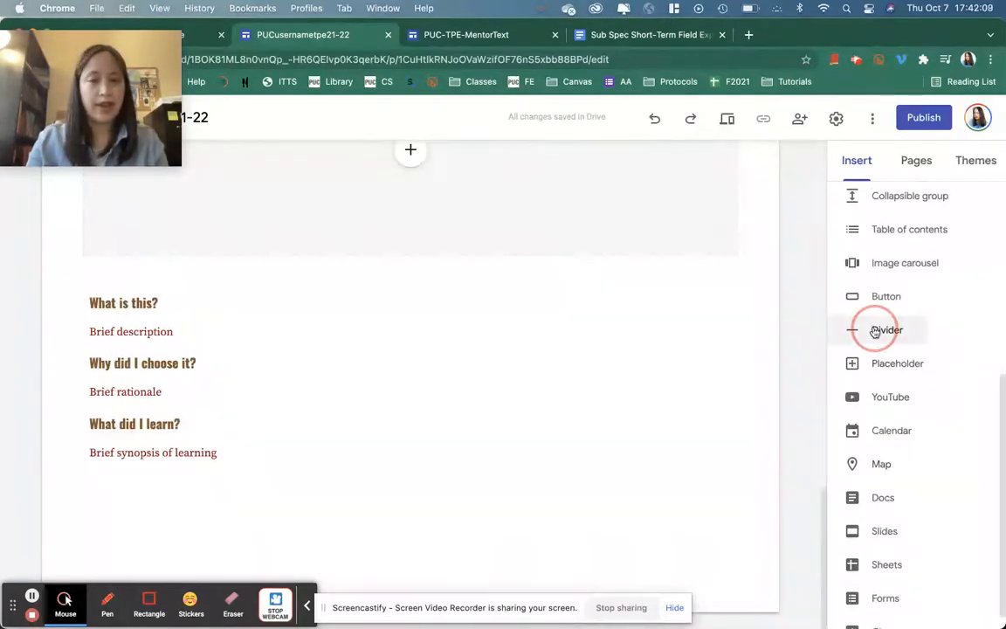
pyautogui.scroll(10, 815, 285)
pyautogui.scroll(-6, 815, 285)
pyautogui.click(277, 225)
pyautogui.tripleClick(278, 226)
pyautogui.hotkey('ctrl', 'c')
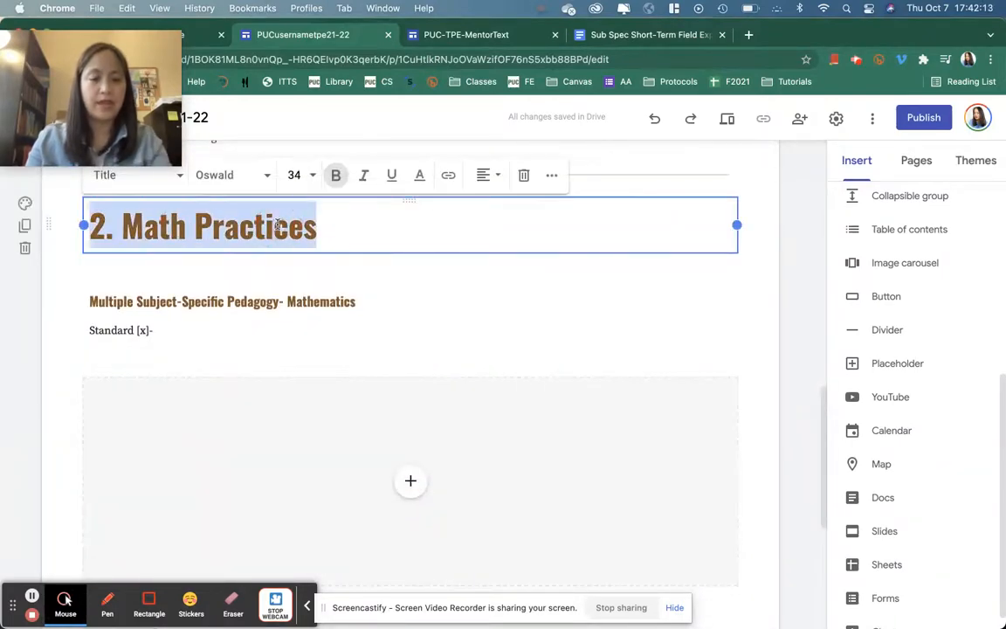
pyautogui.scroll(-5, 278, 224)
pyautogui.scroll(5, 888, 236)
pyautogui.click(870, 210)
pyautogui.hotkey('ctrl', 'v')
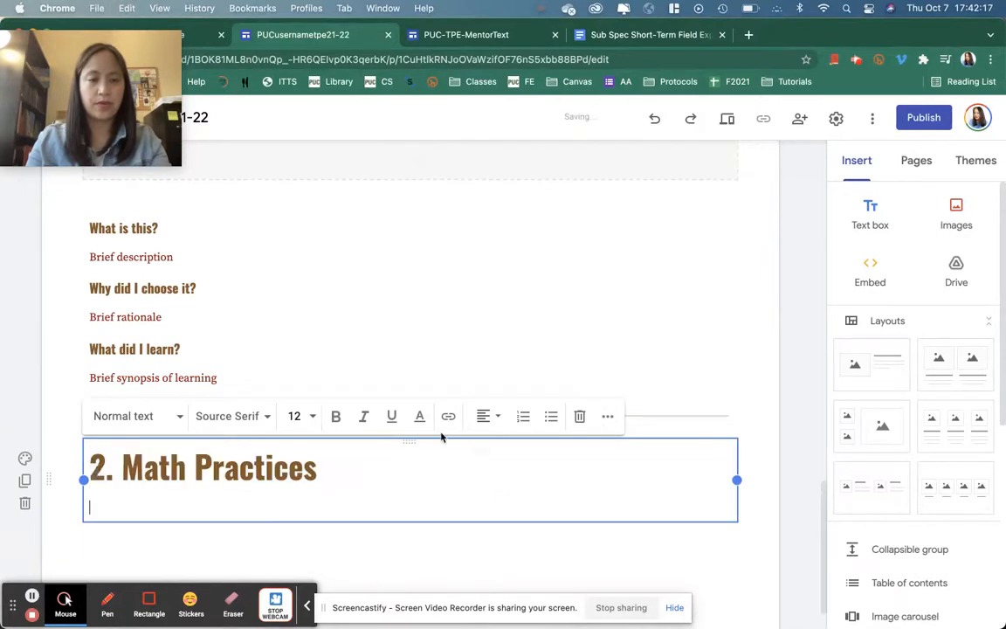
pyautogui.press('BackSpace')
# - Change the copied heading below the second divider to "3. Student Choice"
pyautogui.click(104, 467)
pyautogui.press('BackSpace')
pyautogui.write('3')
pyautogui.moveTo(329, 486); pyautogui.dragTo(119, 466)
pyautogui.write('Student Choice')
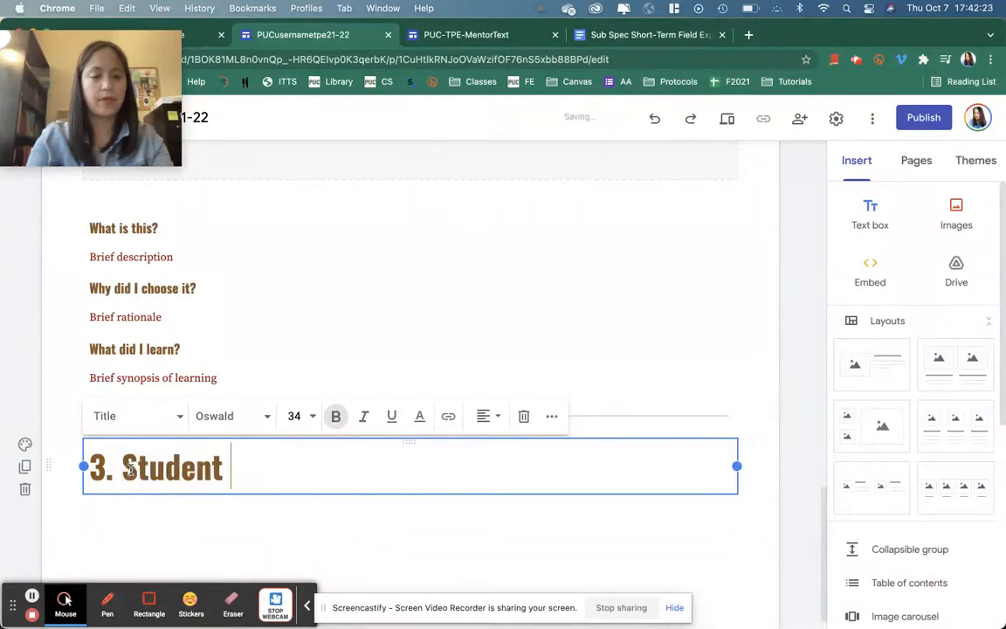
pyautogui.click(804, 302)
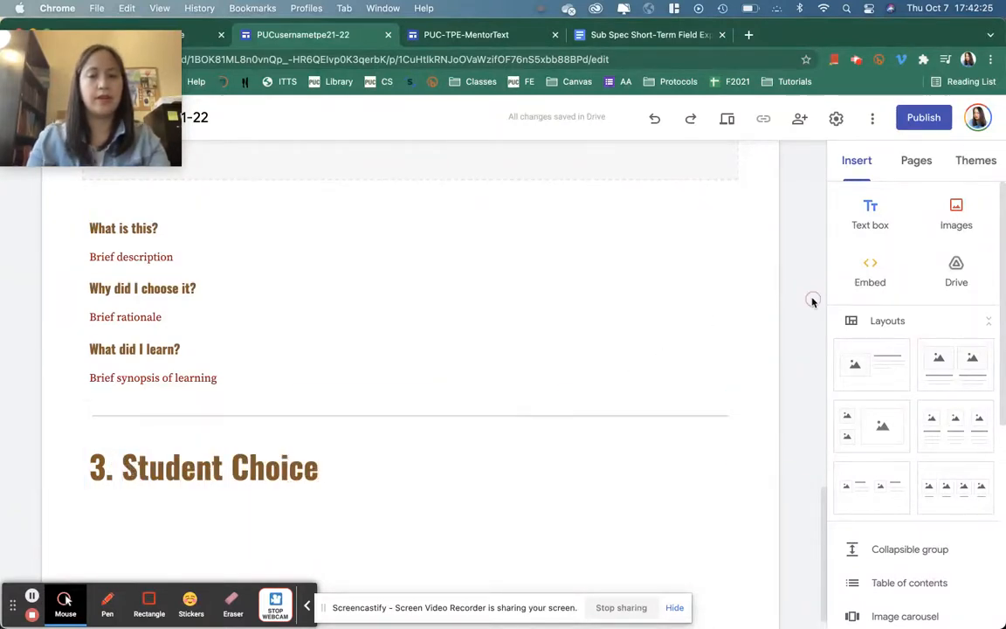
# - Insert three placeholders under "3. Student Choice" and arrange them side by side in one row
pyautogui.scroll(-1, 813, 301)
pyautogui.scroll(-5, 904, 382)
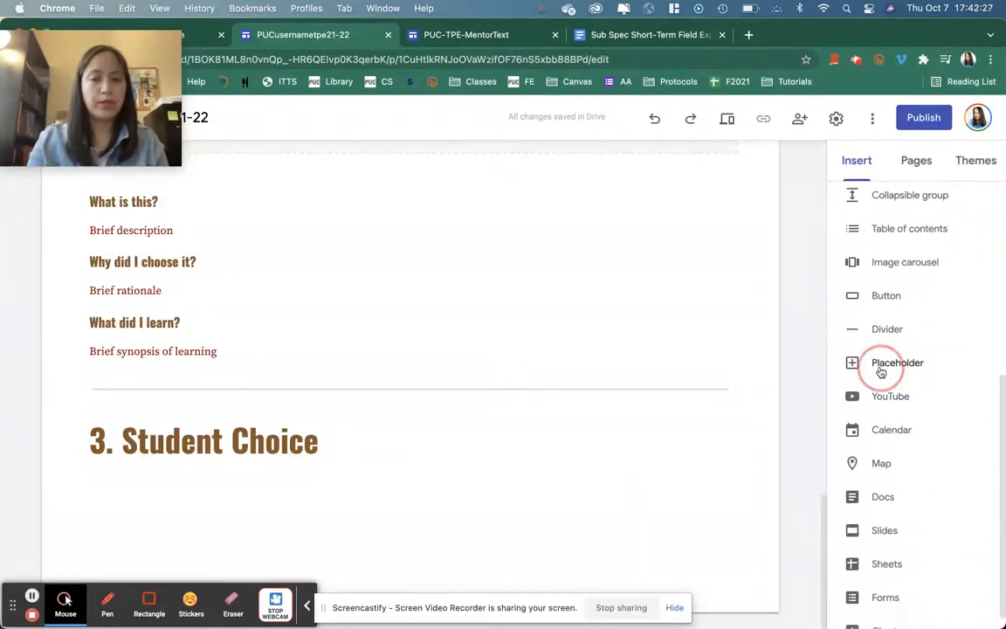
pyautogui.click(878, 371)
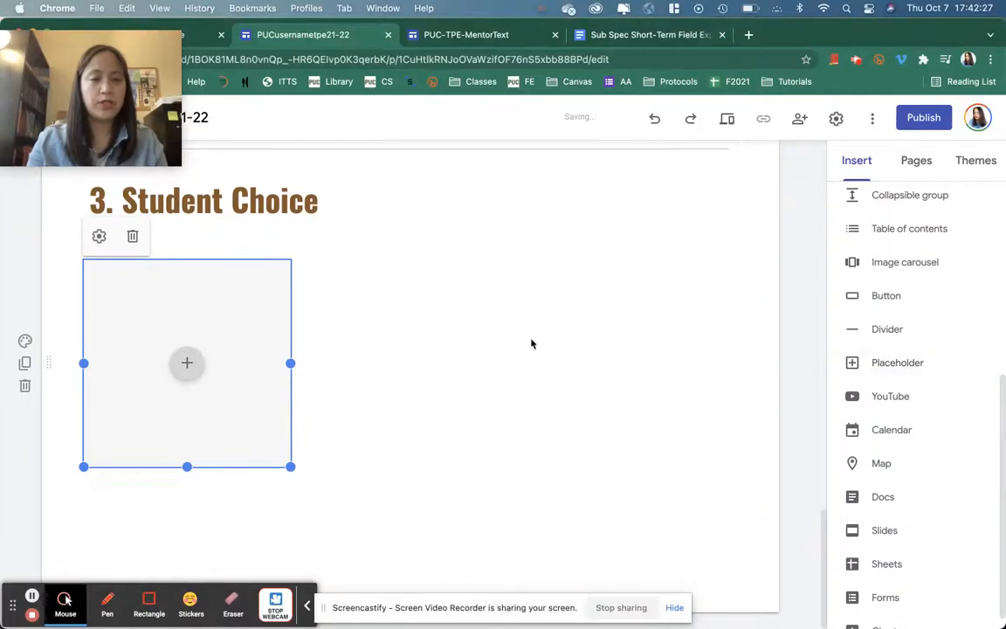
pyautogui.click(869, 368)
pyautogui.moveTo(253, 425); pyautogui.dragTo(428, 262)
pyautogui.moveTo(286, 417); pyautogui.dragTo(708, 254)
# - Copy all the reflection prompts text from the Math Practices section
pyautogui.scroll(5, 775, 300)
pyautogui.click(402, 322)
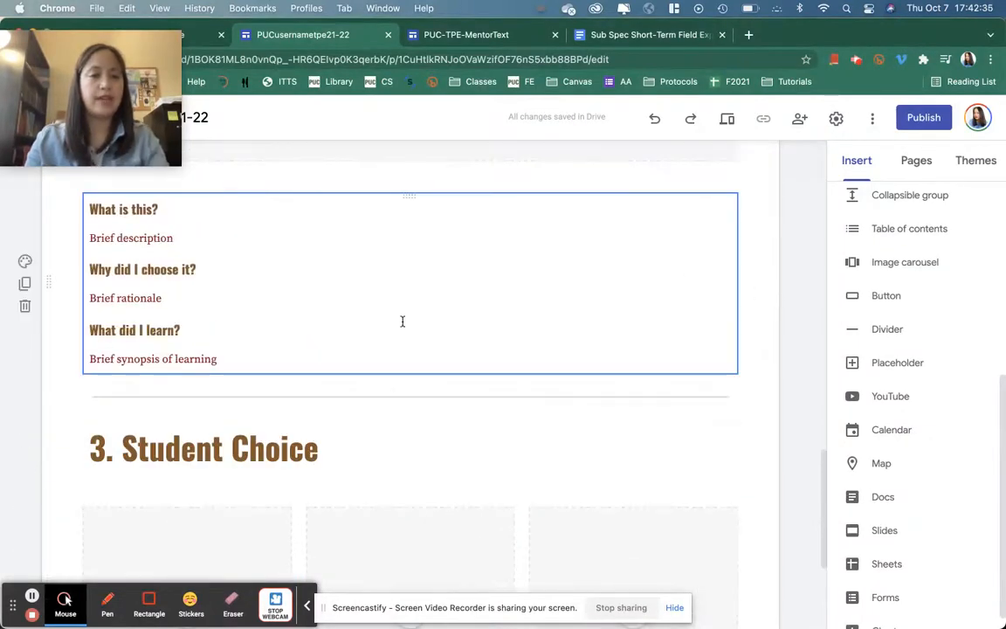
pyautogui.hotkey('ctrl', 'a')
pyautogui.press('super+c')
pyautogui.press('BackSpace')
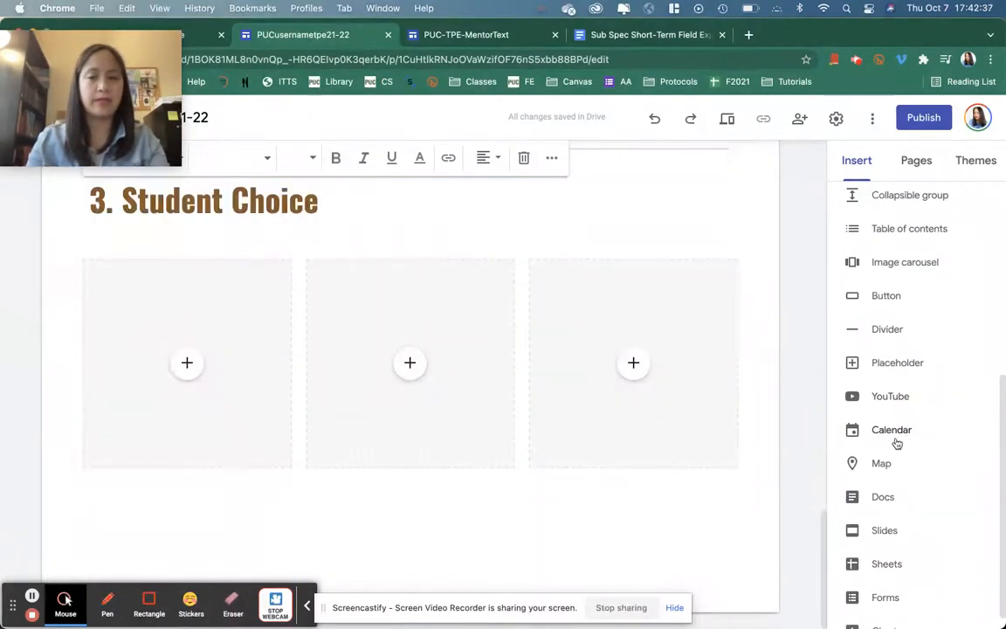
# - Insert an empty text box, move it below the row of three Student Choice placeholders and place the cursor in it
pyautogui.scroll(5, 913, 278)
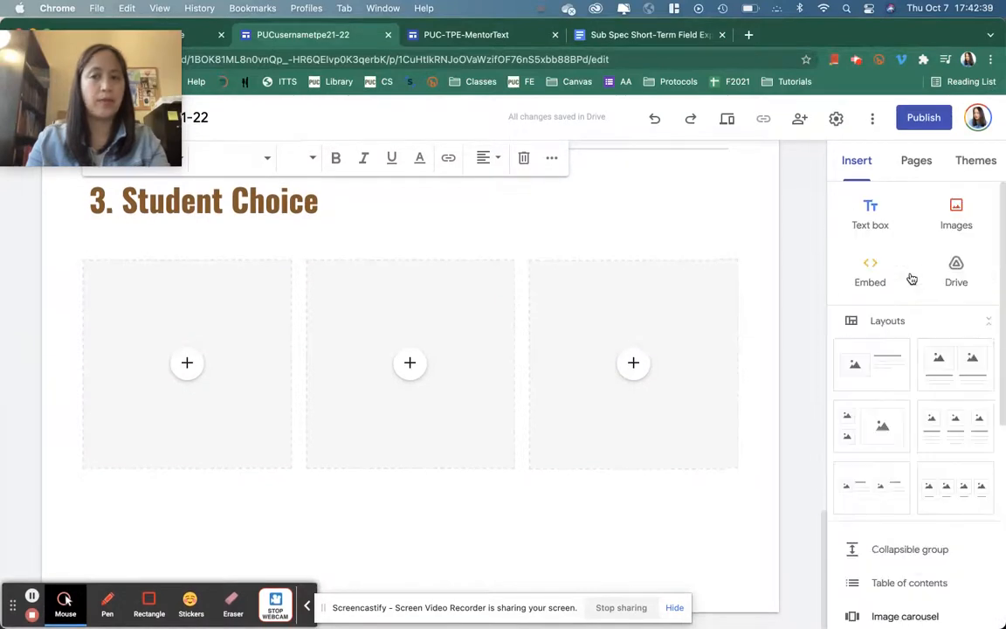
pyautogui.click(871, 228)
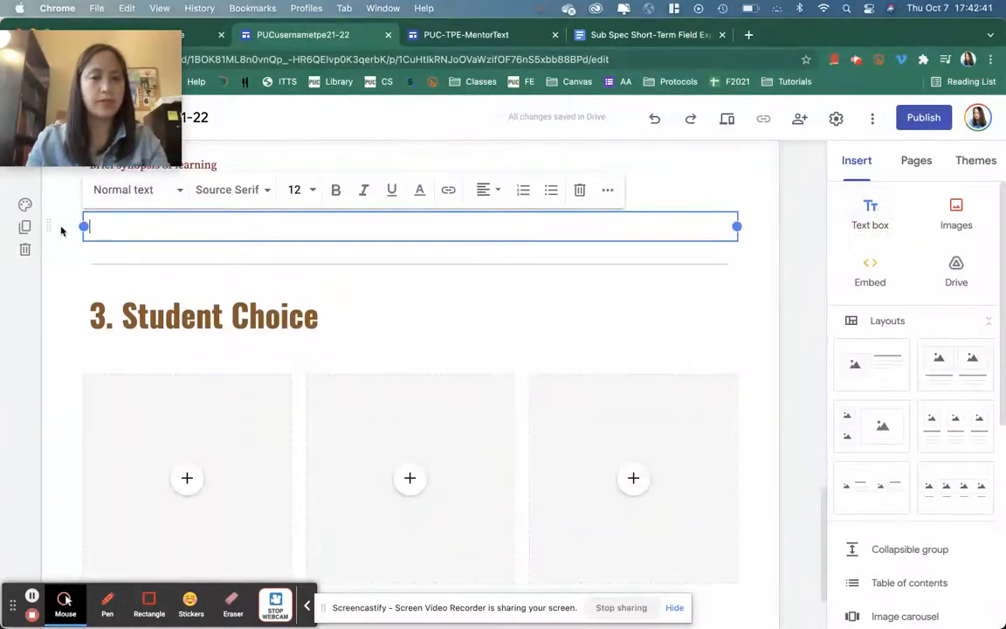
pyautogui.moveTo(52, 227); pyautogui.dragTo(61, 516)
pyautogui.click(102, 504)
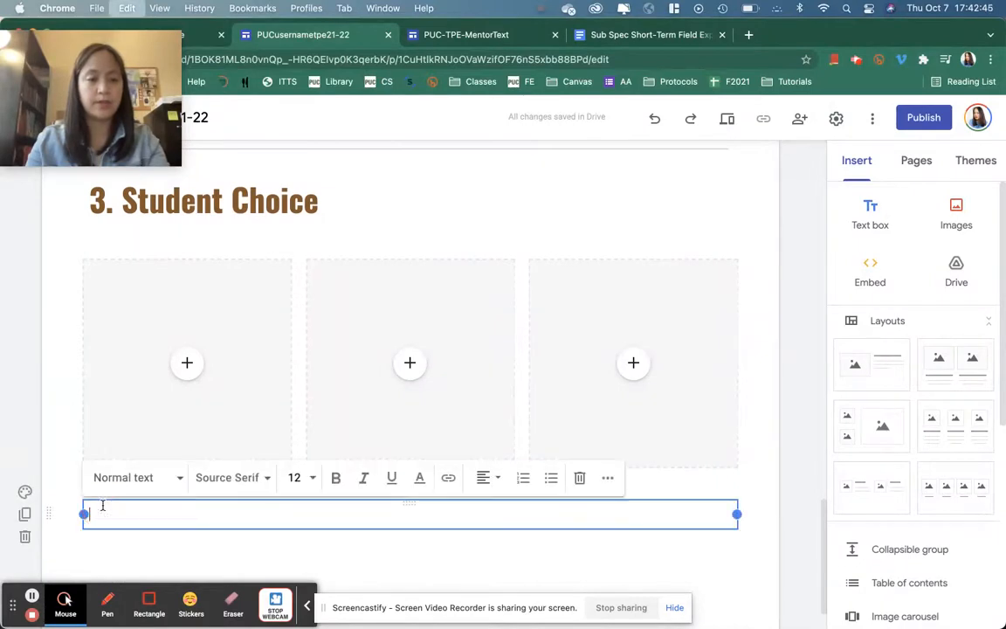
# - Paste the copied reflection prompts into the empty text box below the Student Choice placeholders
pyautogui.press('super+v')
pyautogui.click(808, 435)
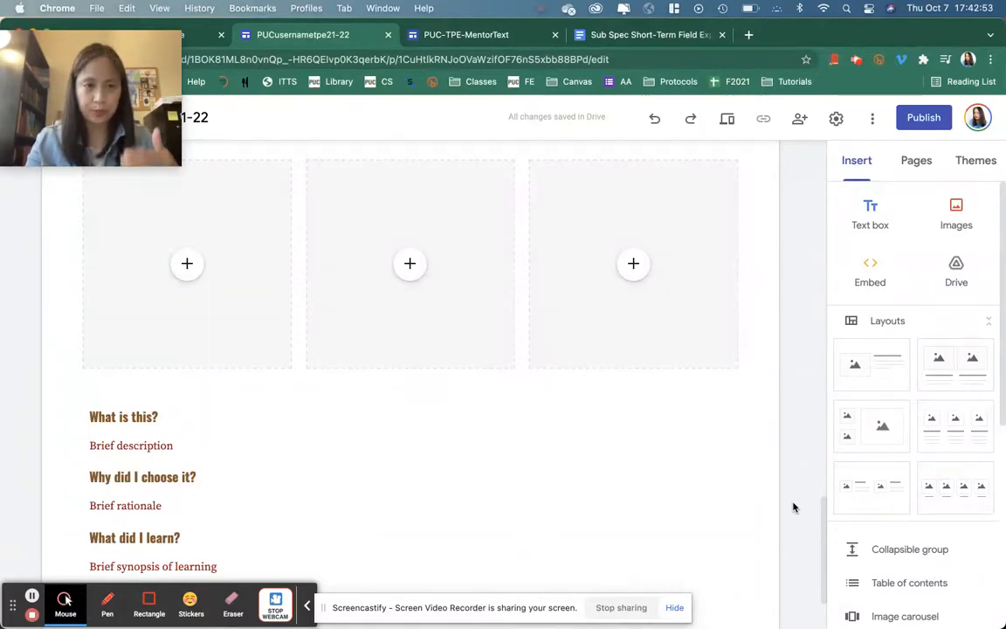
# - Open the "Math TPE a" subpage under the second Subject Specific page of the portfolio site
pyautogui.scroll(10, 795, 507)
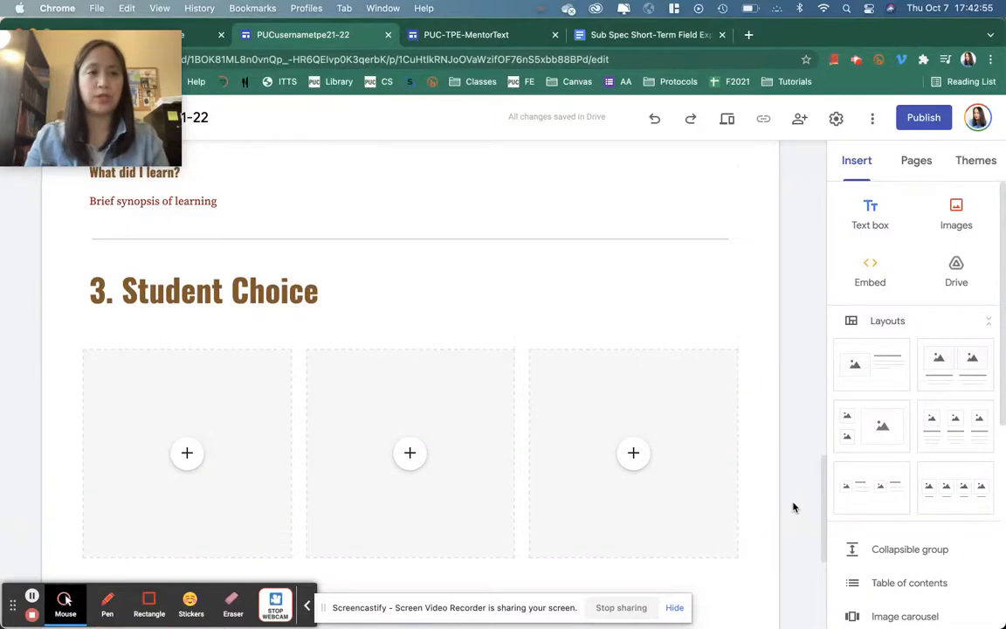
pyautogui.scroll(15, 794, 506)
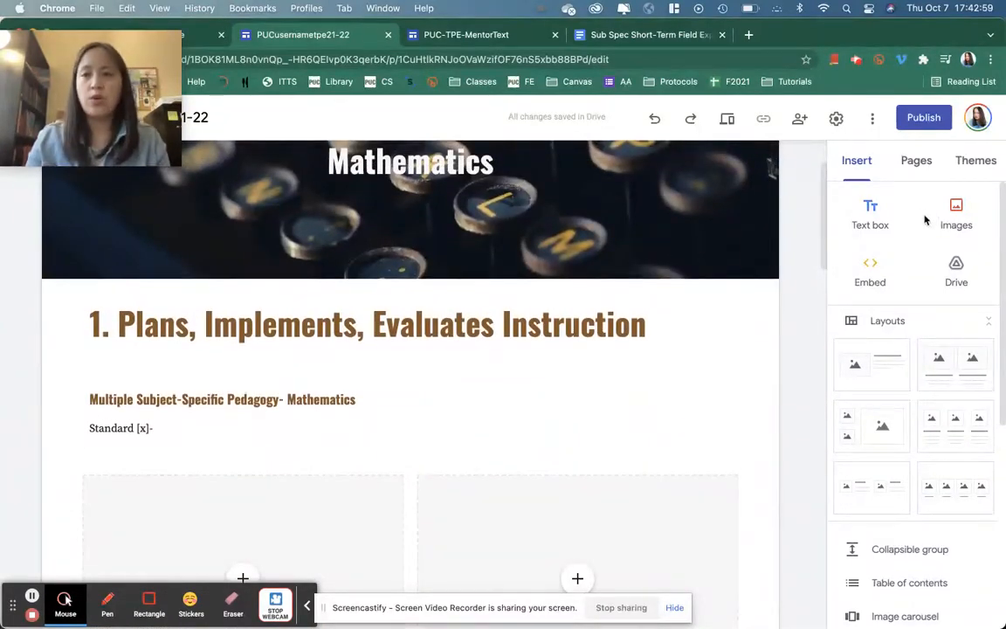
pyautogui.scroll(3, 796, 302)
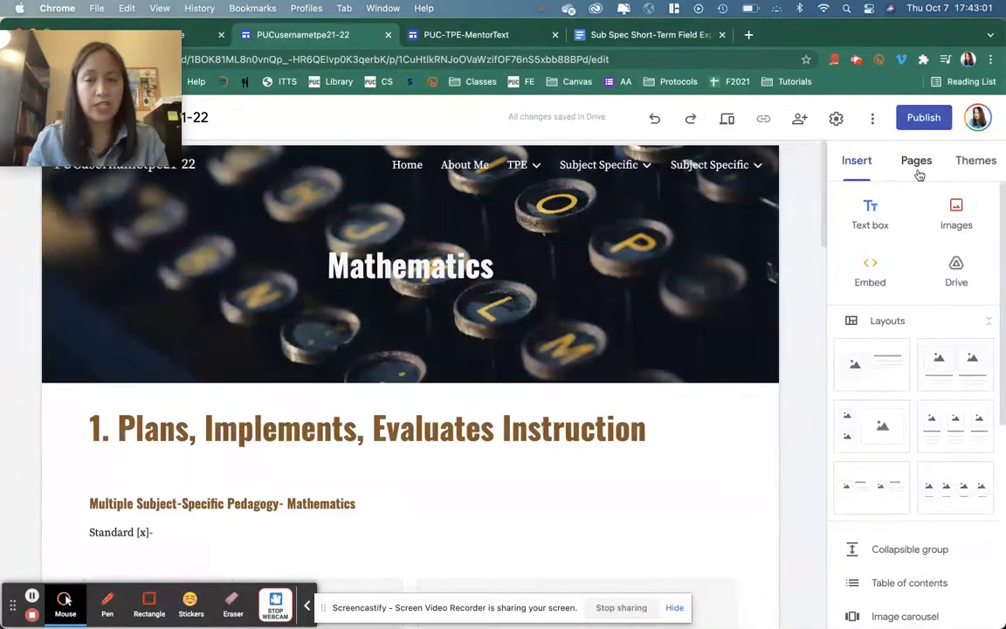
pyautogui.moveTo(725, 190)
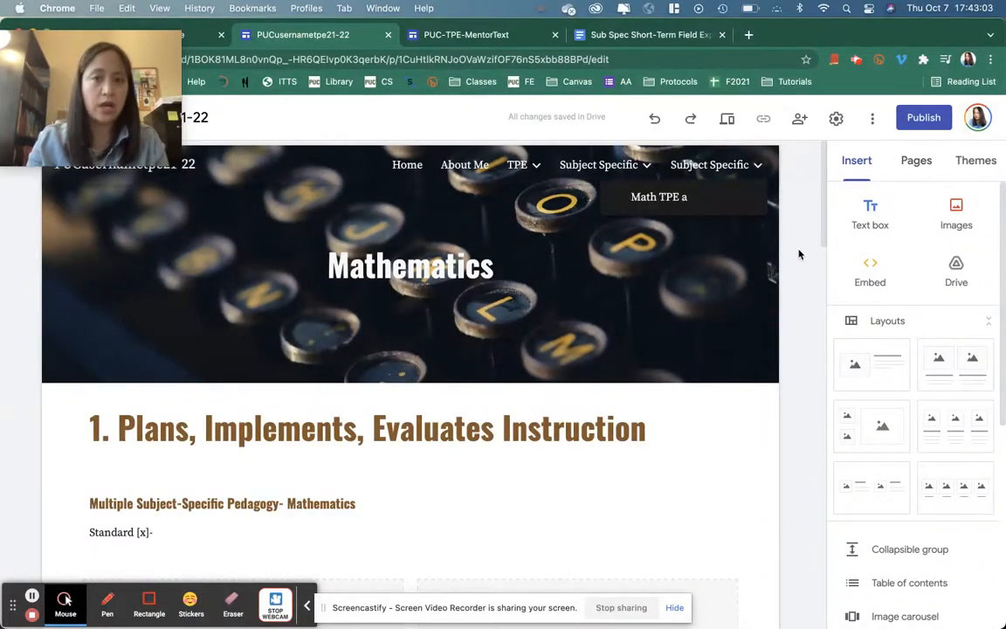
pyautogui.click(719, 167)
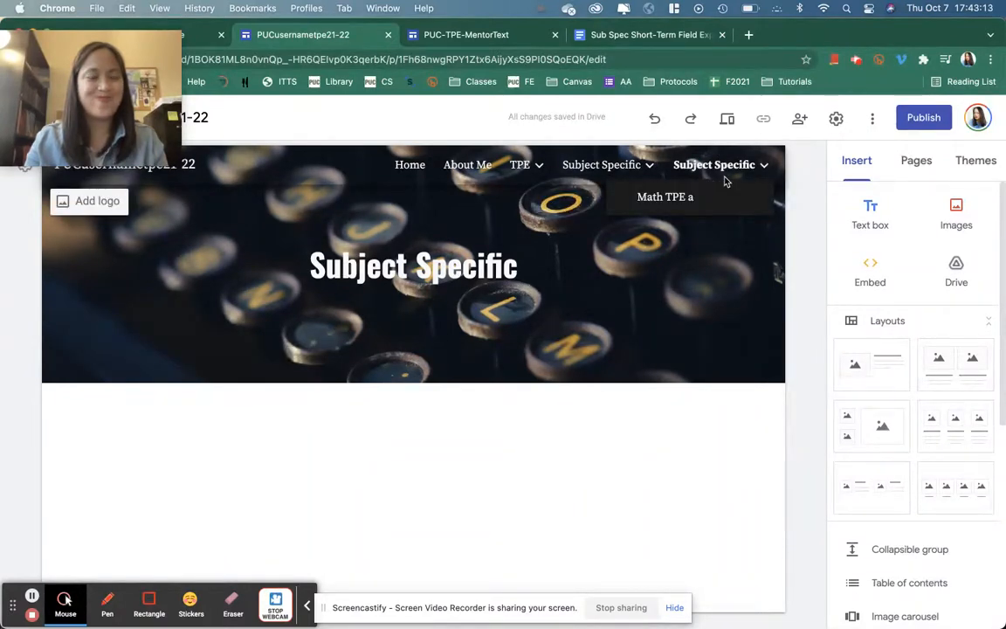
pyautogui.click(658, 198)
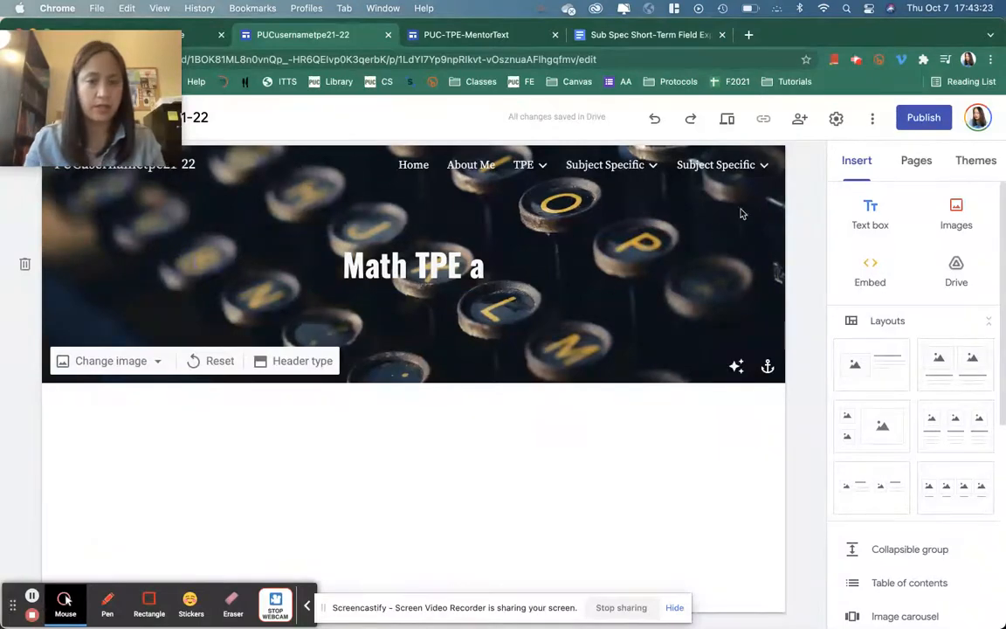
# - Switch to the PUC-TPE-MentorText site and open its "Subject Specific (SS)" page
pyautogui.click(498, 35)
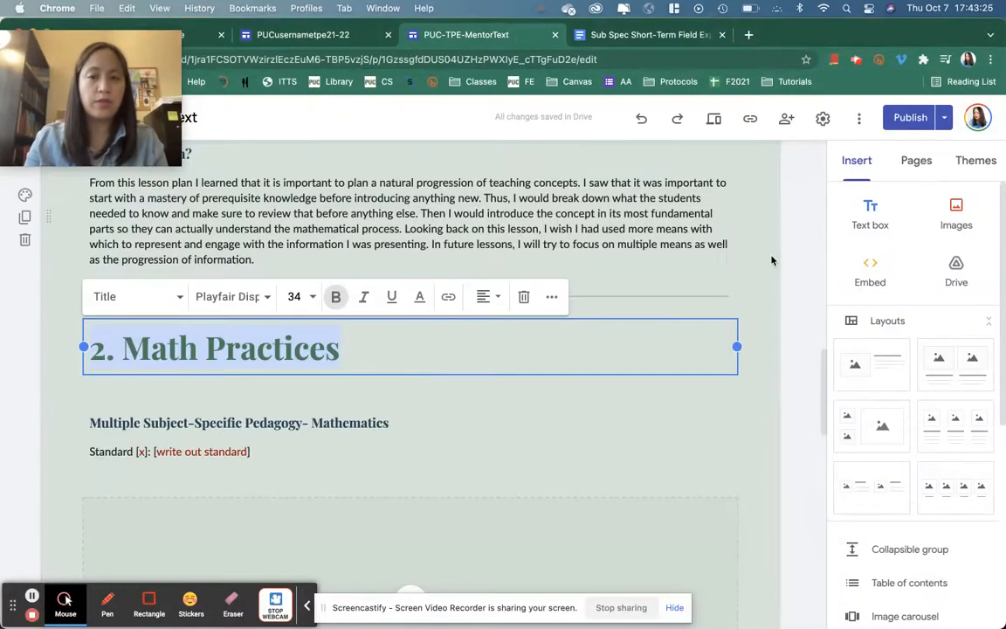
pyautogui.click(809, 265)
pyautogui.scroll(14, 811, 266)
pyautogui.moveTo(752, 168)
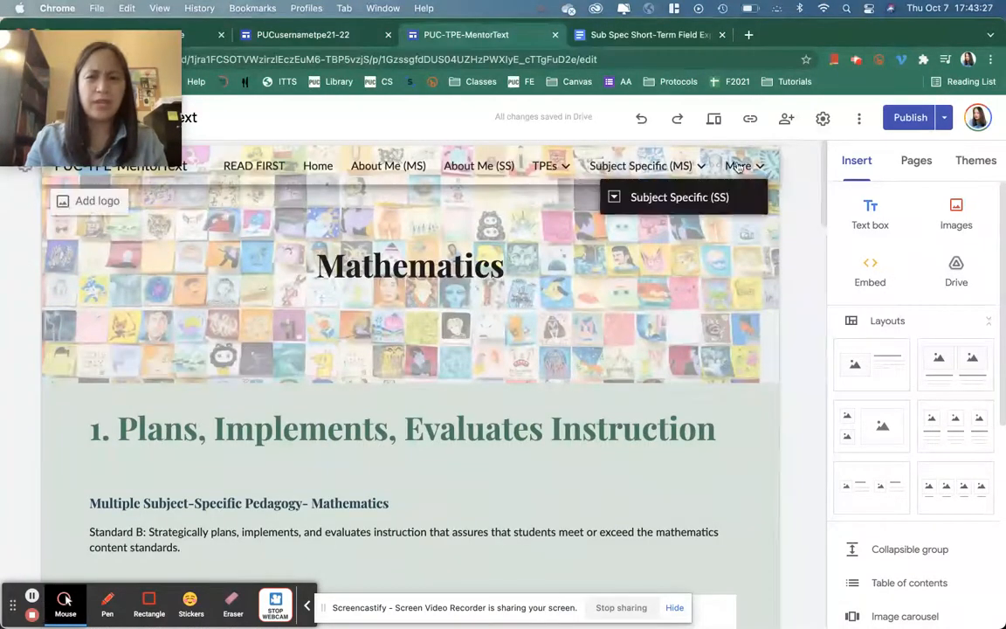
pyautogui.click(699, 198)
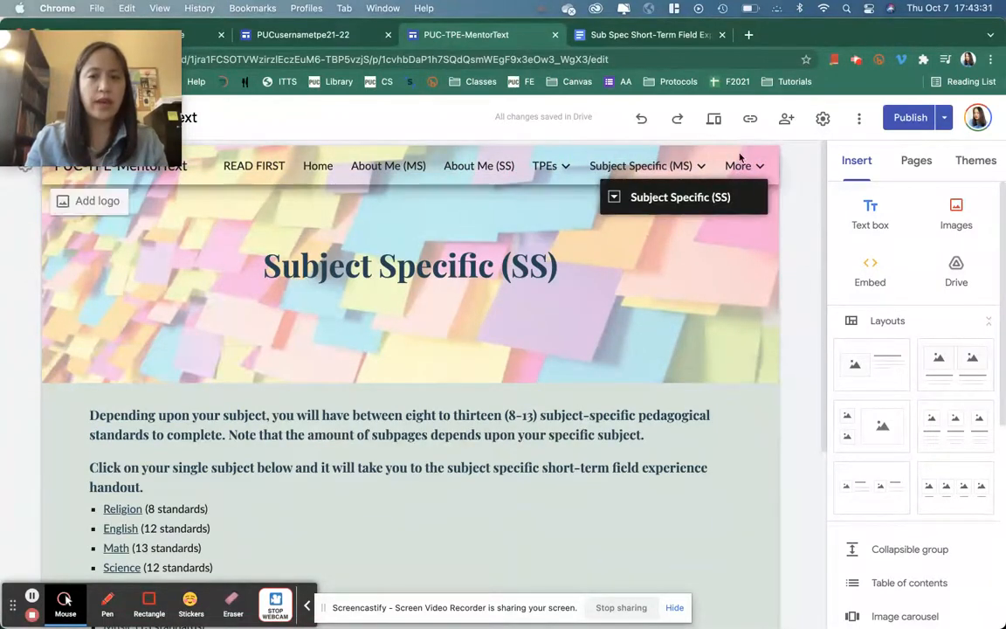
# - Open the mentor site's "ELA TPE a" subpage and copy its "Write standard [a] here." line
pyautogui.click(613, 198)
pyautogui.click(647, 222)
pyautogui.scroll(-5, 719, 399)
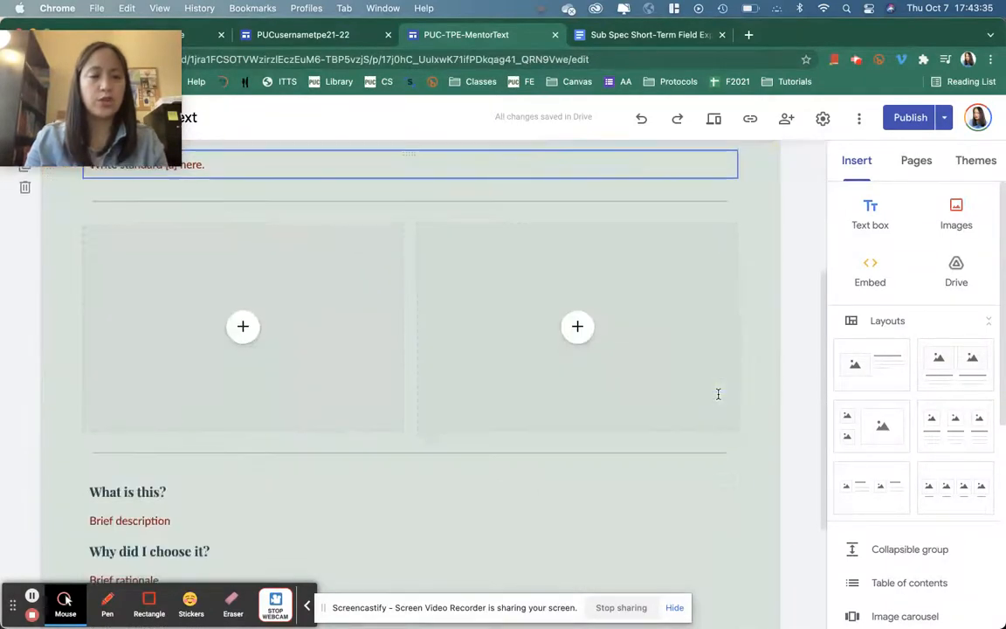
pyautogui.scroll(5, 719, 396)
pyautogui.click(196, 414)
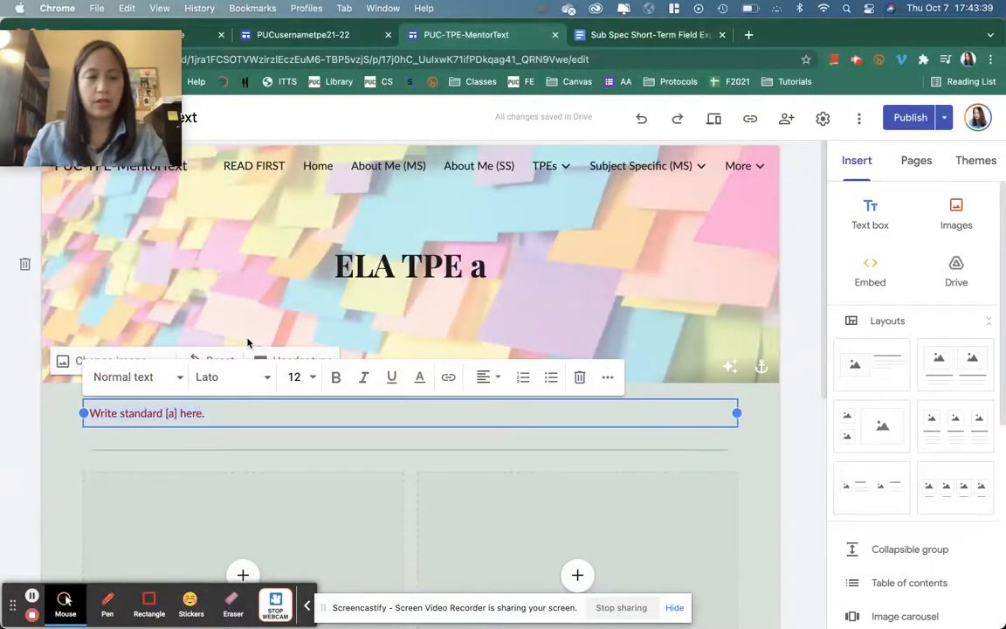
# - Return to the portfolio's "Math TPE a" page and add a text box reading "Write standard [a] here."
pyautogui.click(247, 35)
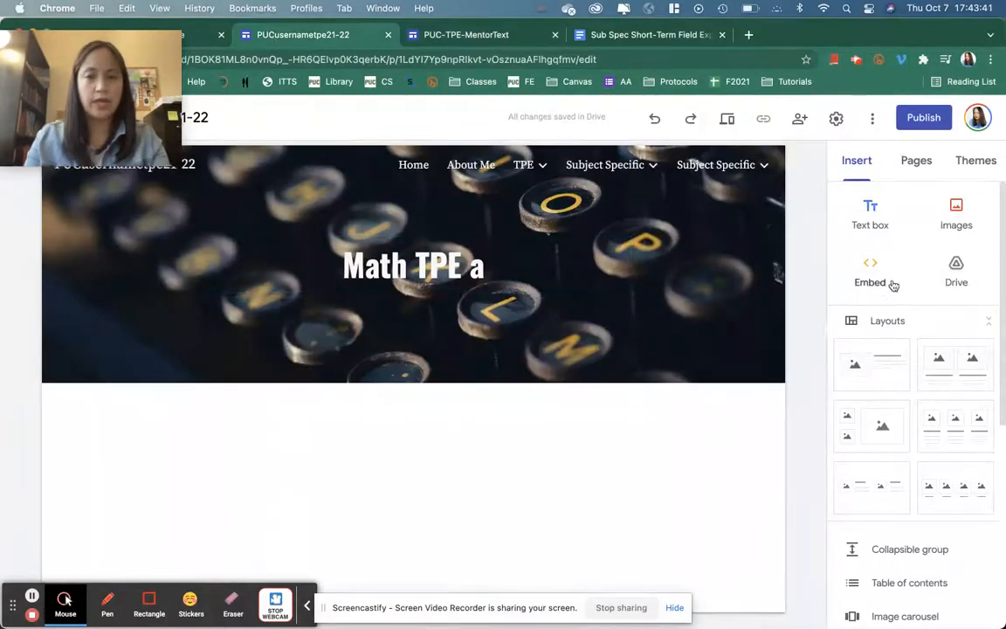
pyautogui.click(882, 214)
pyautogui.write('Write standard [a] here.')
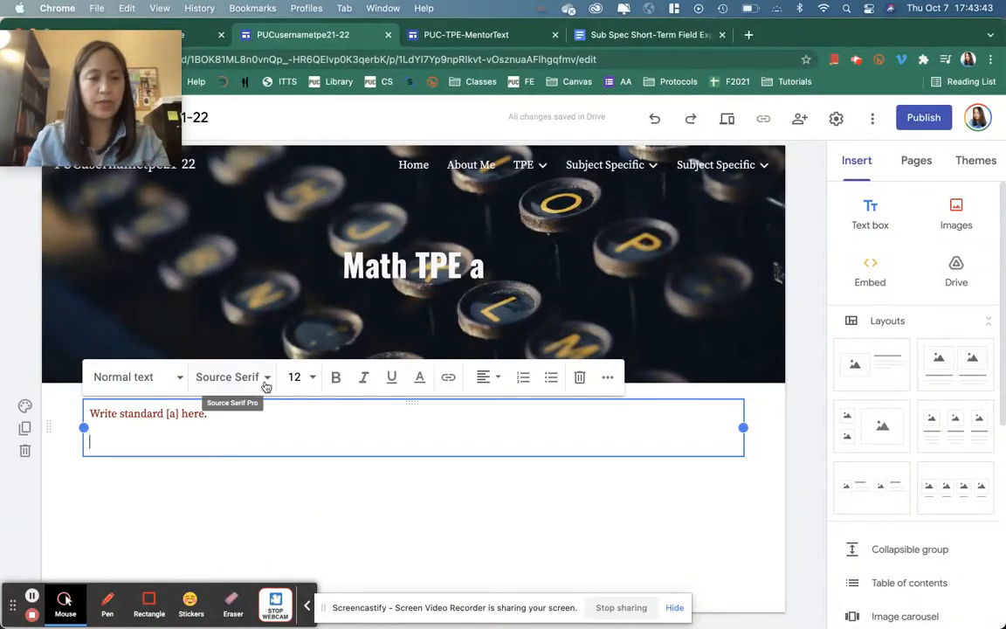
pyautogui.click(808, 388)
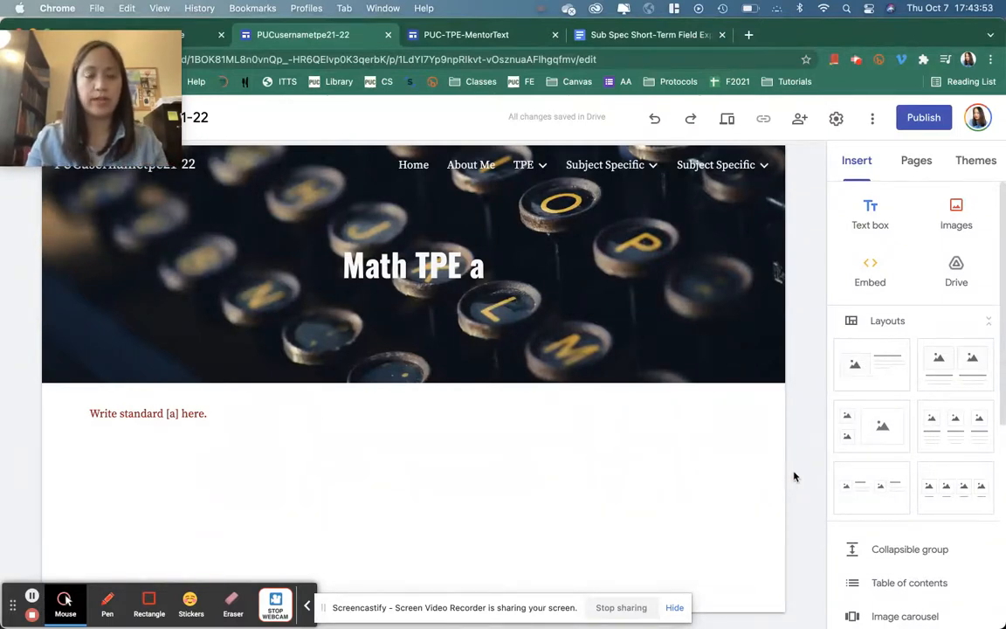
# - Insert three placeholders below the standard line and arrange them side by side in one row
pyautogui.scroll(-3, 889, 463)
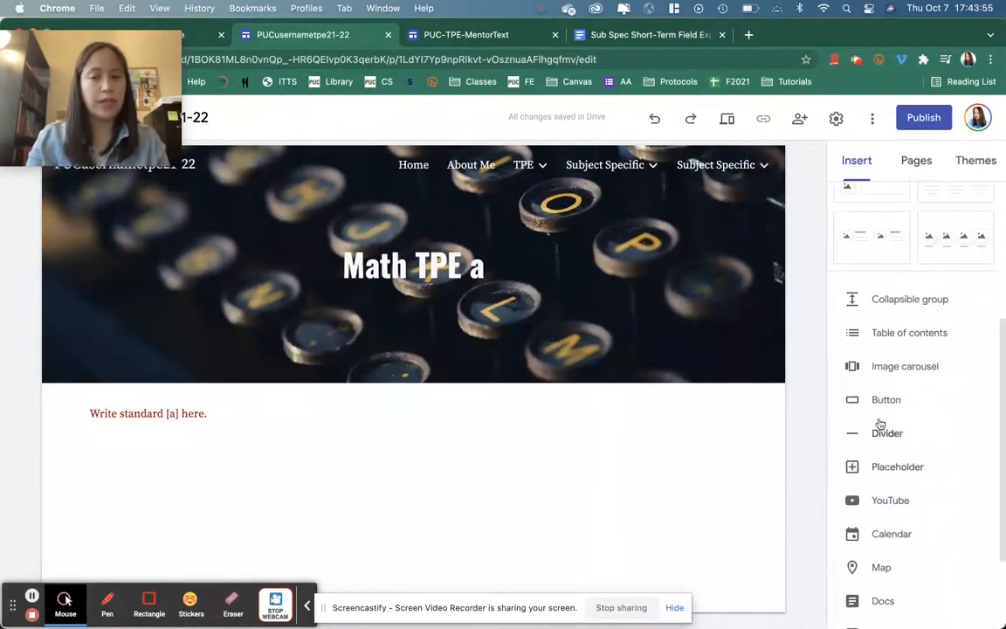
pyautogui.scroll(-3, 881, 530)
pyautogui.click(886, 373)
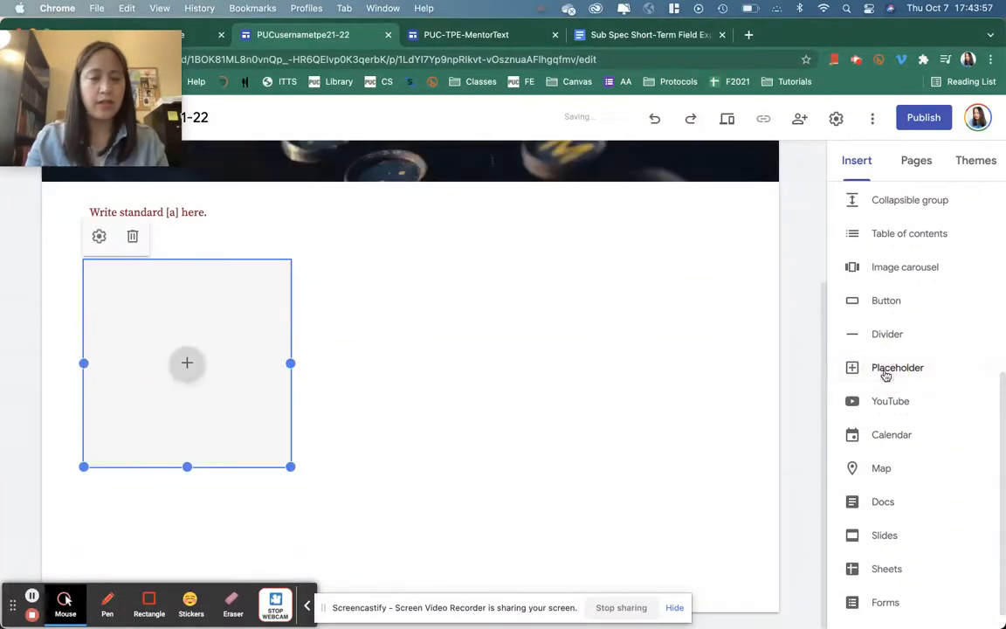
pyautogui.click(885, 372)
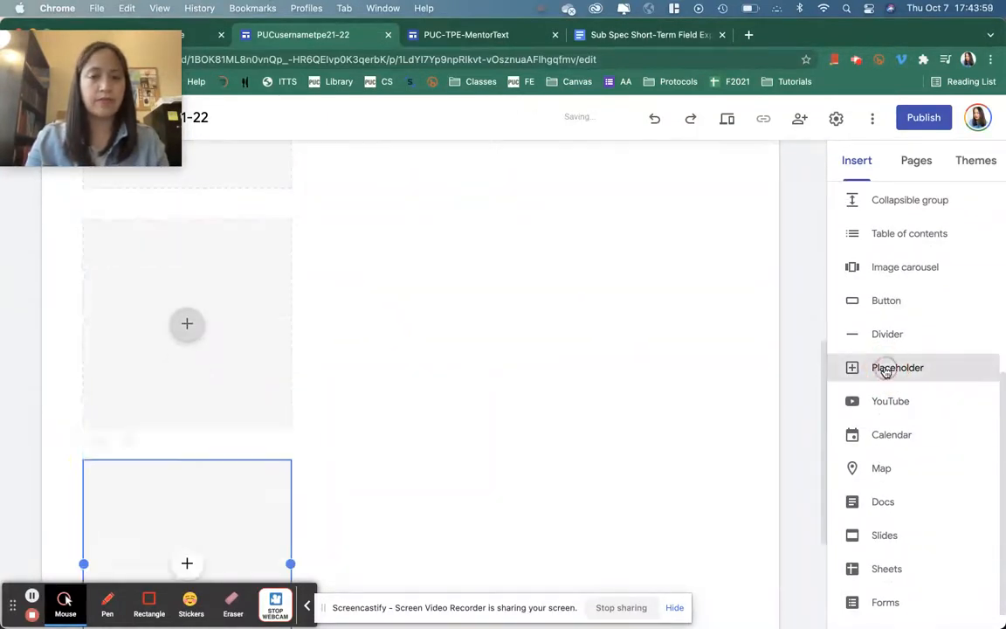
pyautogui.click(467, 364)
pyautogui.moveTo(244, 451); pyautogui.dragTo(445, 259)
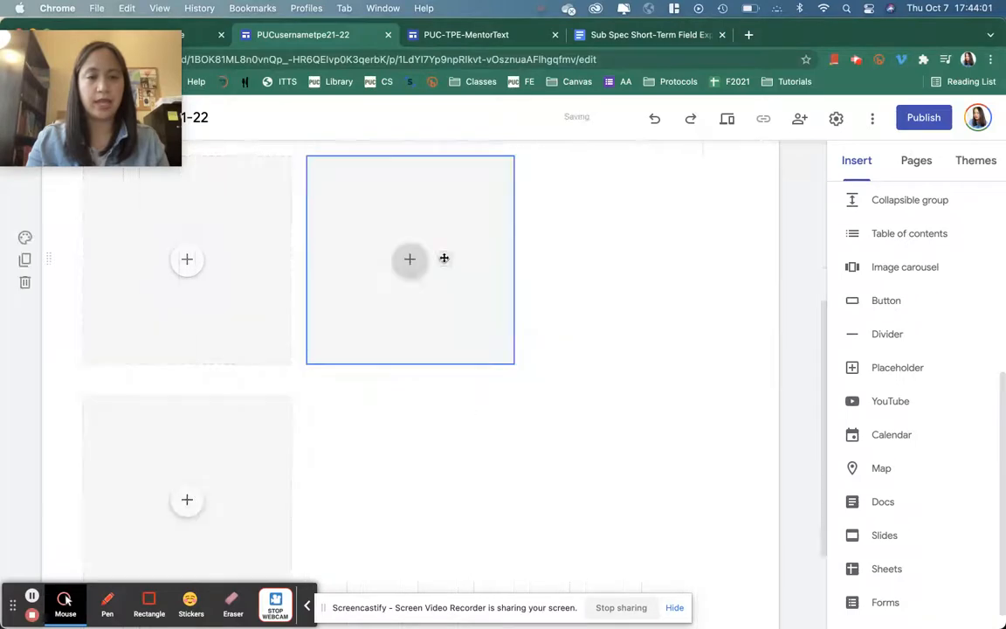
pyautogui.moveTo(249, 323); pyautogui.dragTo(672, 205)
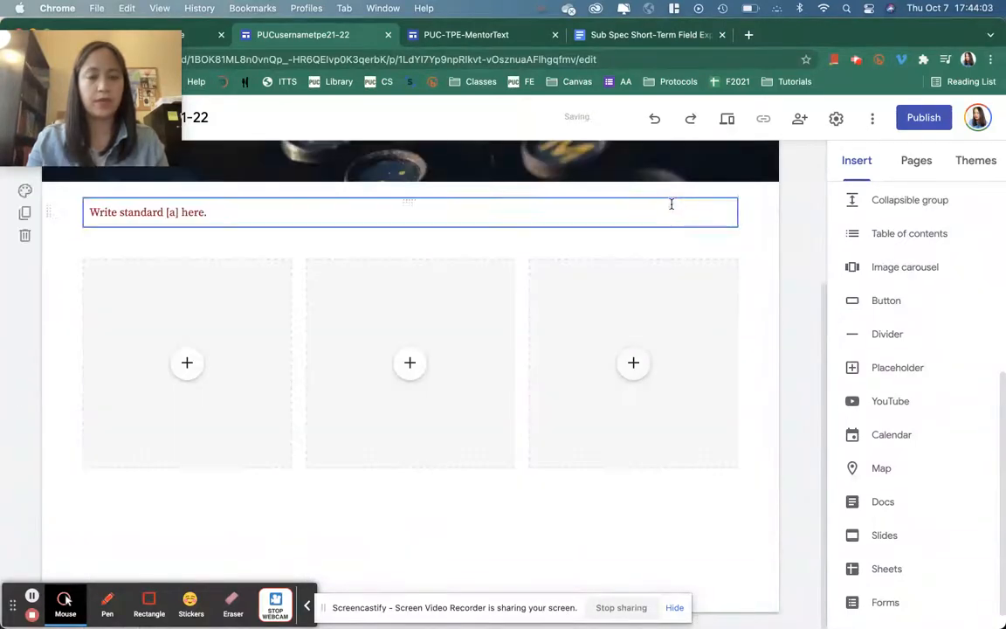
# - Copy all the reflection prompts text from the mentor site's "ELA TPE a" page
pyautogui.click(454, 35)
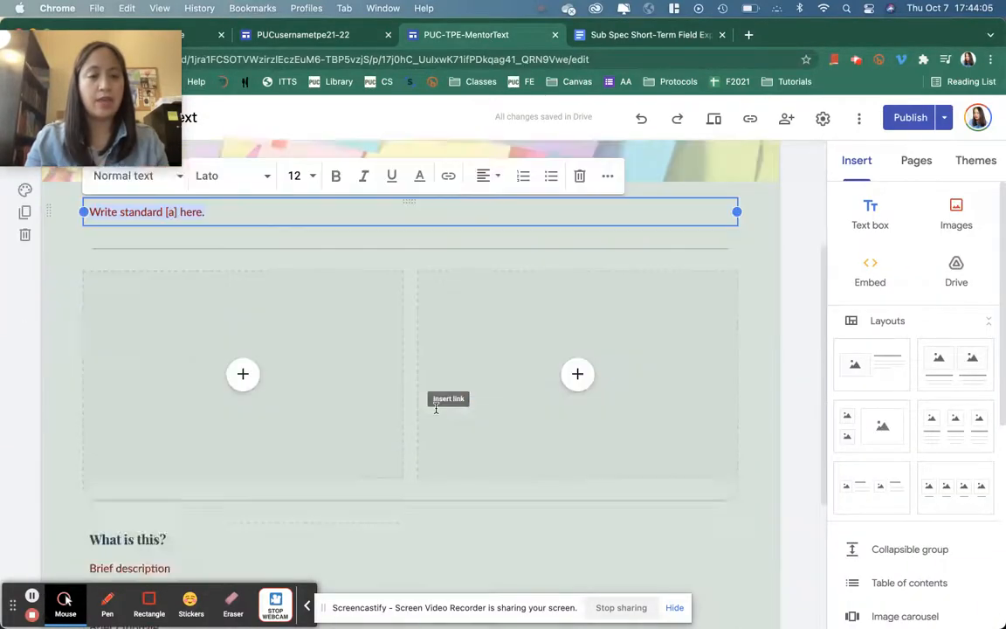
pyautogui.scroll(-3, 436, 408)
pyautogui.click(436, 408)
pyautogui.press('super+a')
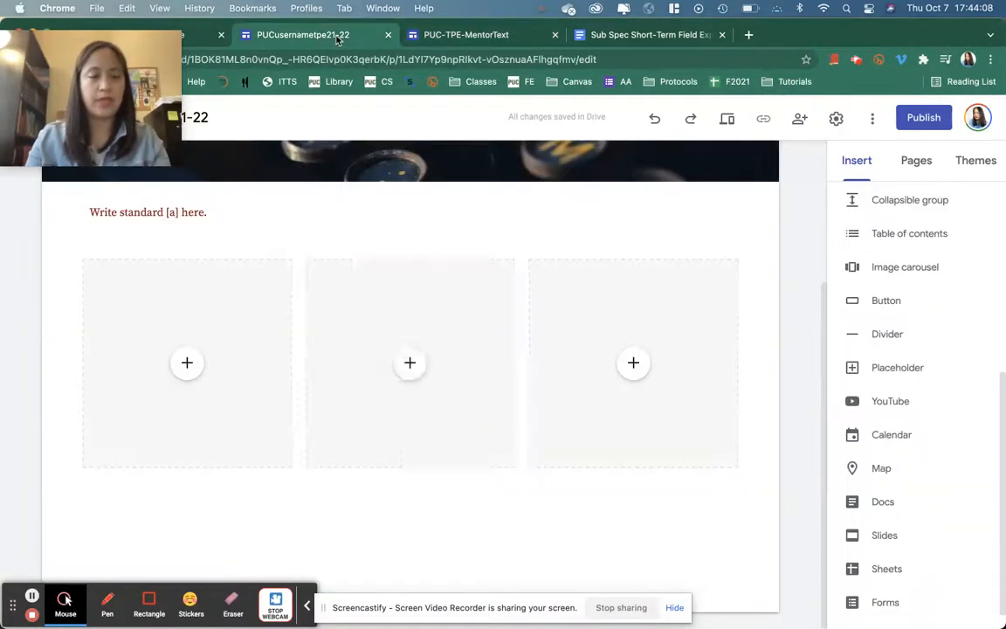
# - Add a text box below the placeholders on the portfolio's "Math TPE a" page and paste the reflection prompts into it
pyautogui.click(301, 35)
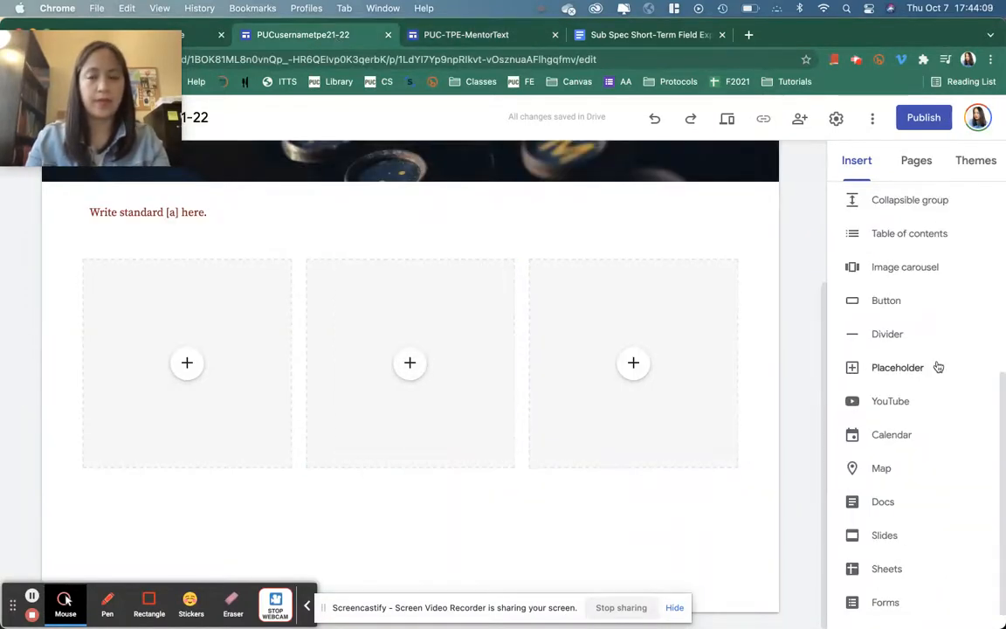
pyautogui.scroll(5, 938, 367)
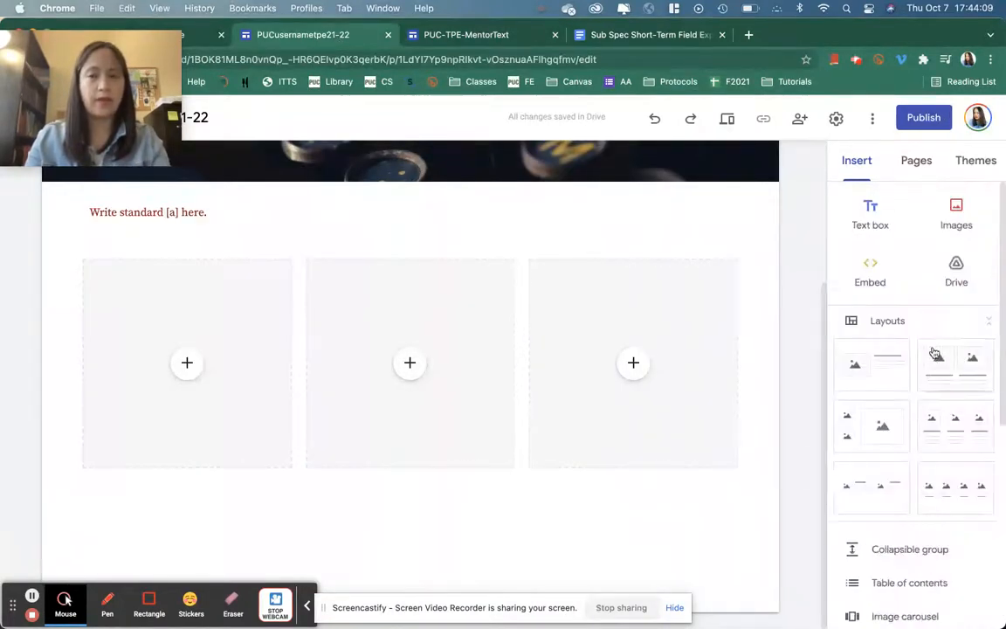
pyautogui.click(873, 212)
pyautogui.press('super+v')
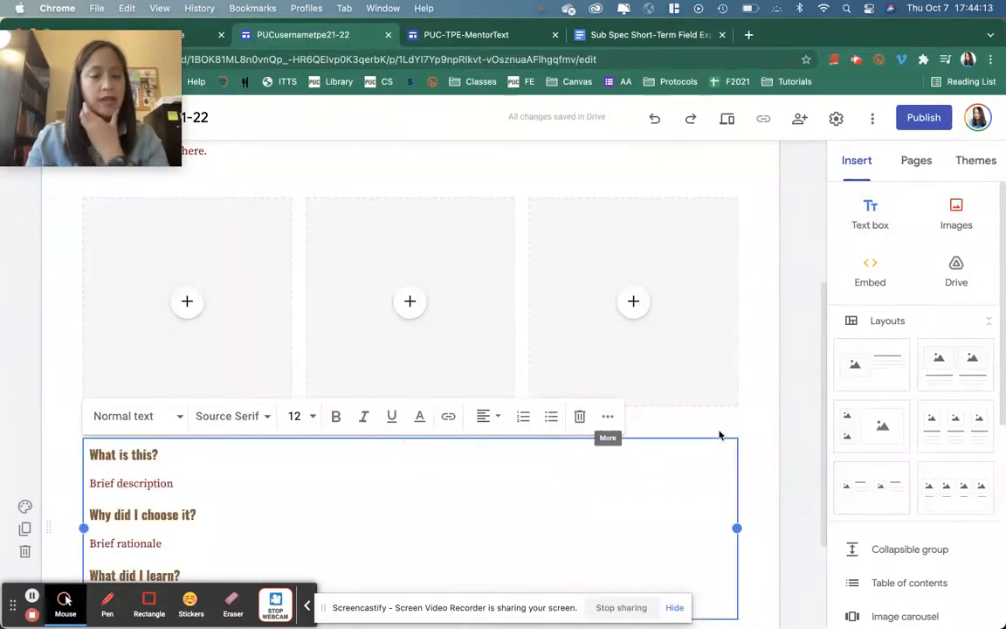
pyautogui.click(789, 459)
pyautogui.scroll(-3, 789, 459)
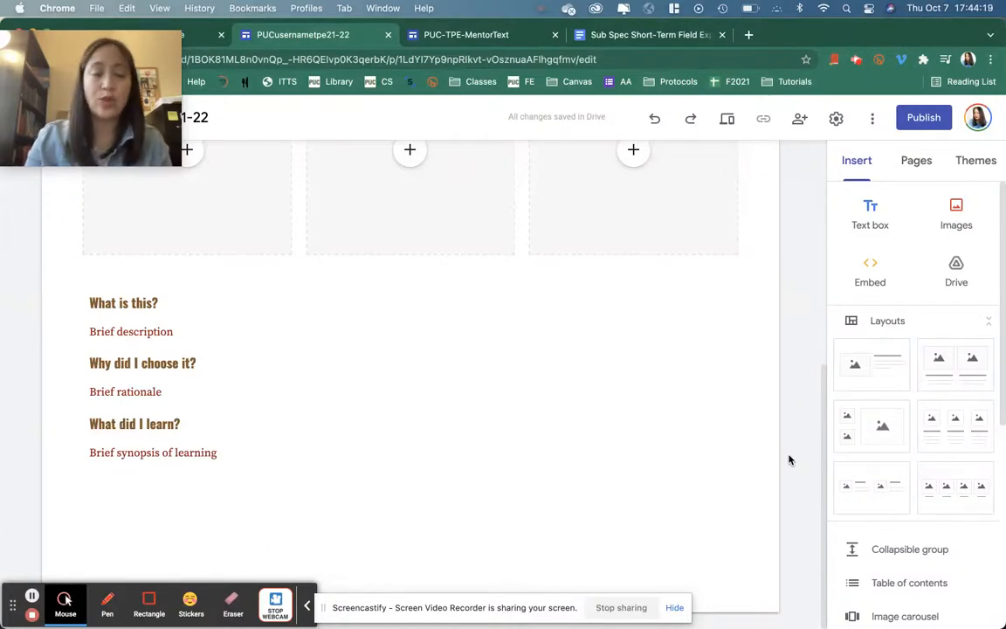
pyautogui.scroll(5, 789, 458)
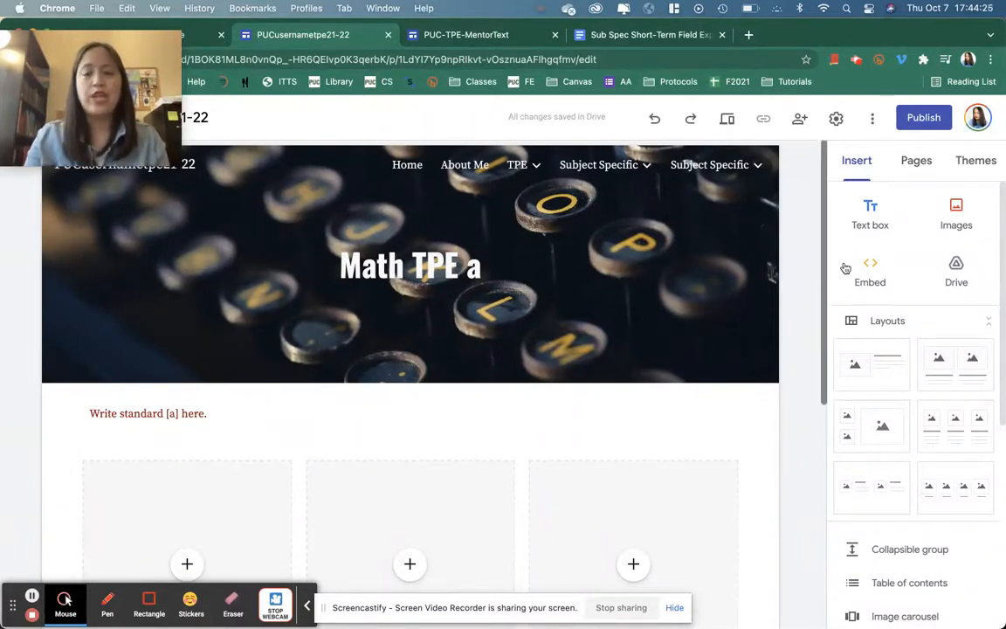
pyautogui.moveTo(772, 295)
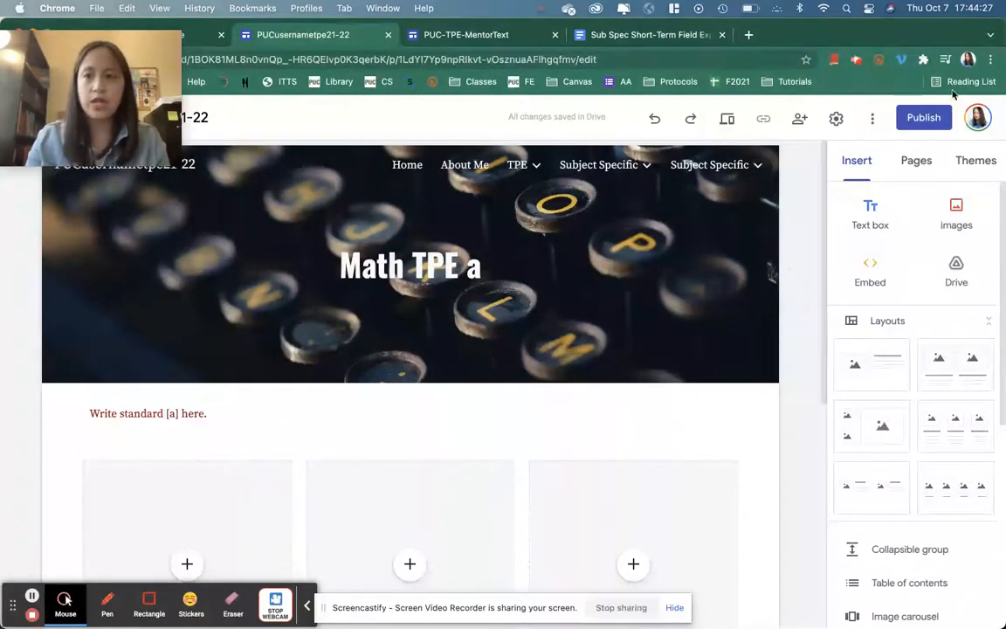
pyautogui.moveTo(758, 210)
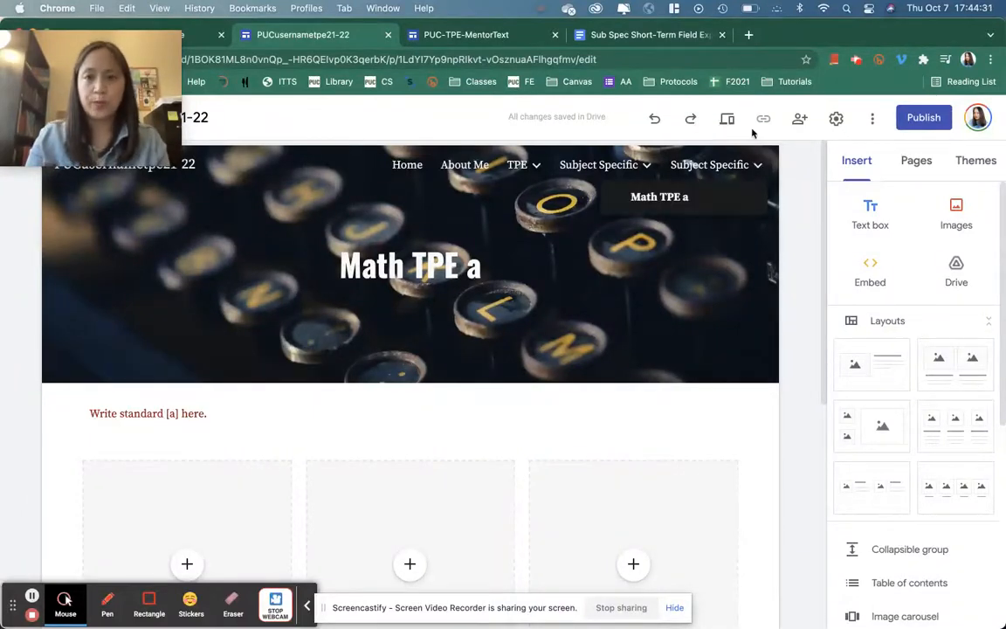
# - Check the number of standards required per subject on the mentor site's "Subject Specific (SS)" page, and return to the portfolio site
pyautogui.click(478, 35)
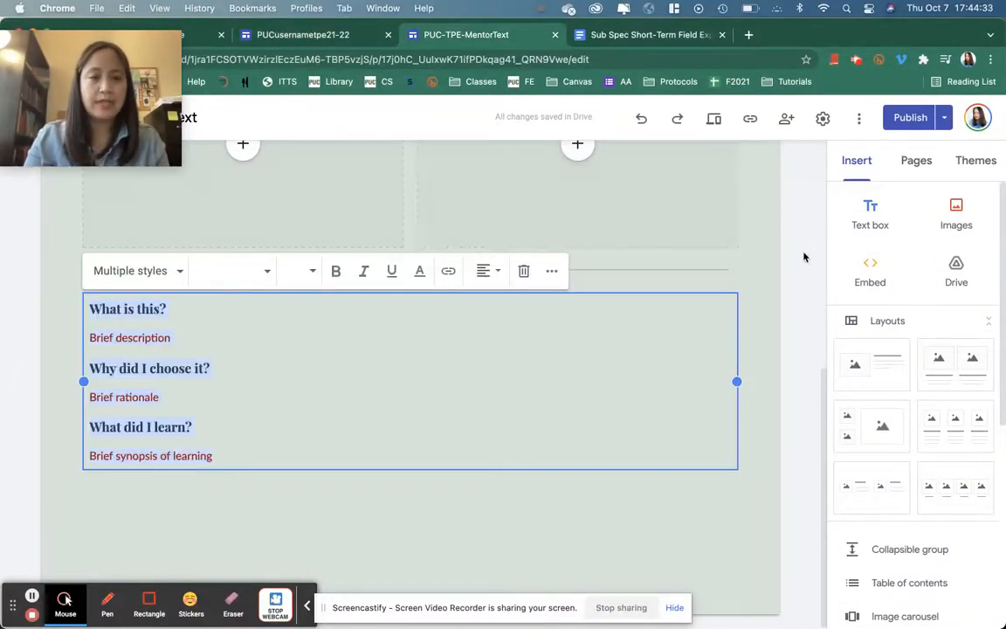
pyautogui.scroll(10, 804, 256)
pyautogui.moveTo(736, 170)
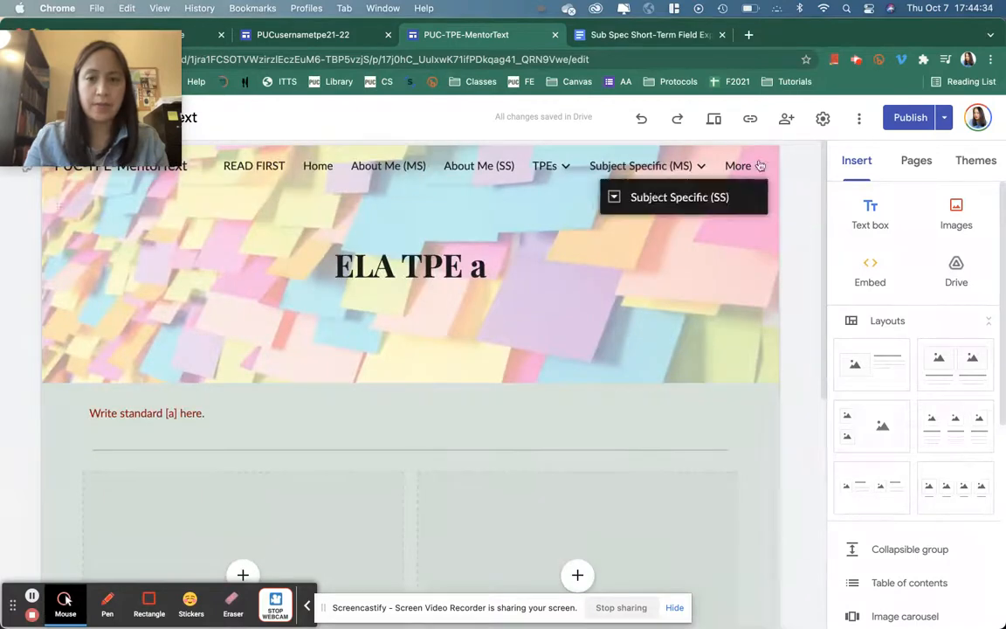
pyautogui.click(690, 200)
pyautogui.scroll(-5, 494, 404)
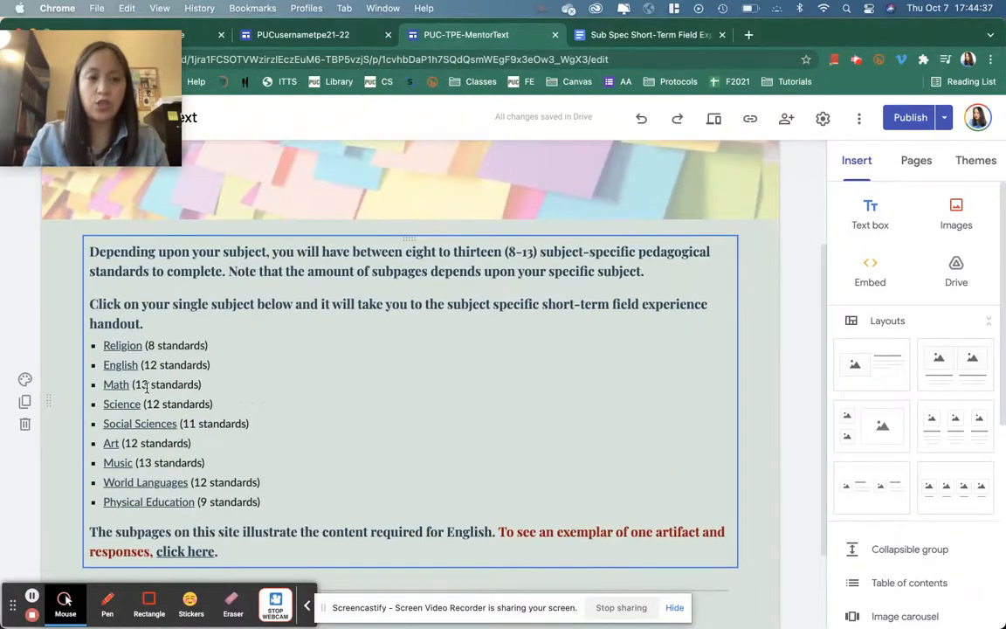
pyautogui.click(137, 384)
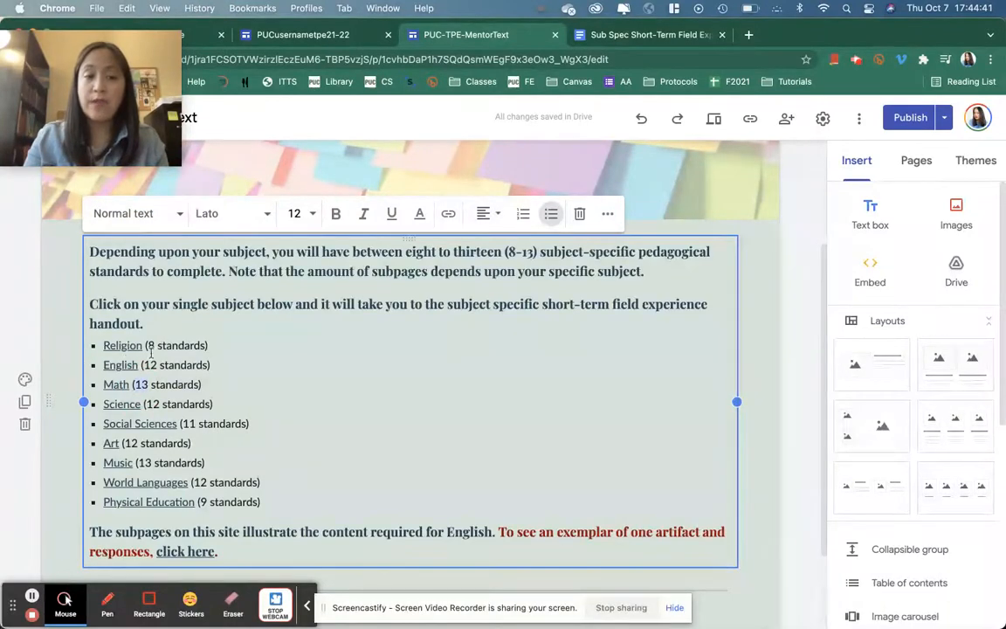
pyautogui.click(276, 501)
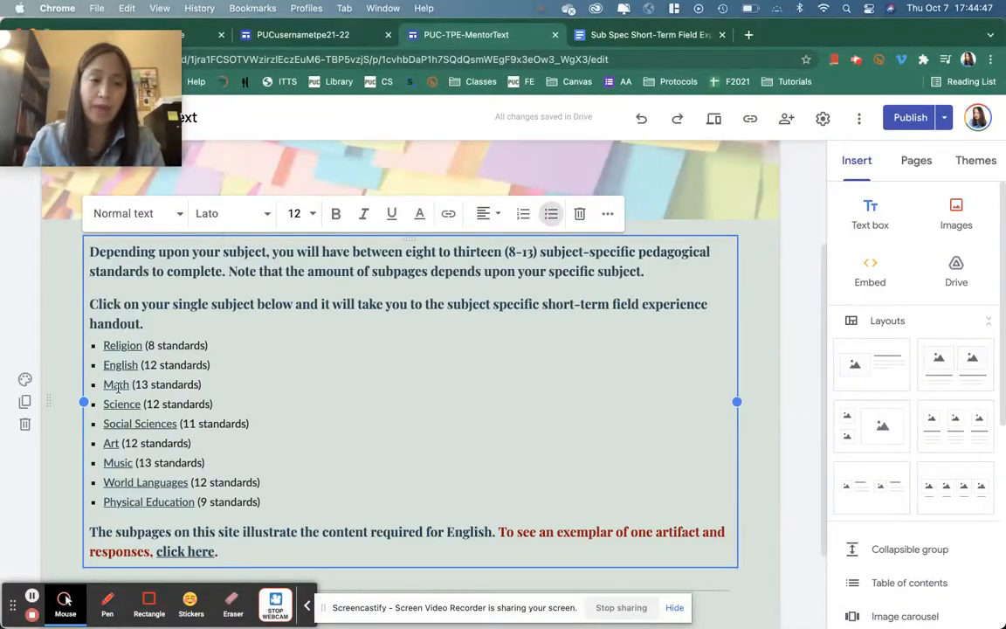
pyautogui.click(303, 35)
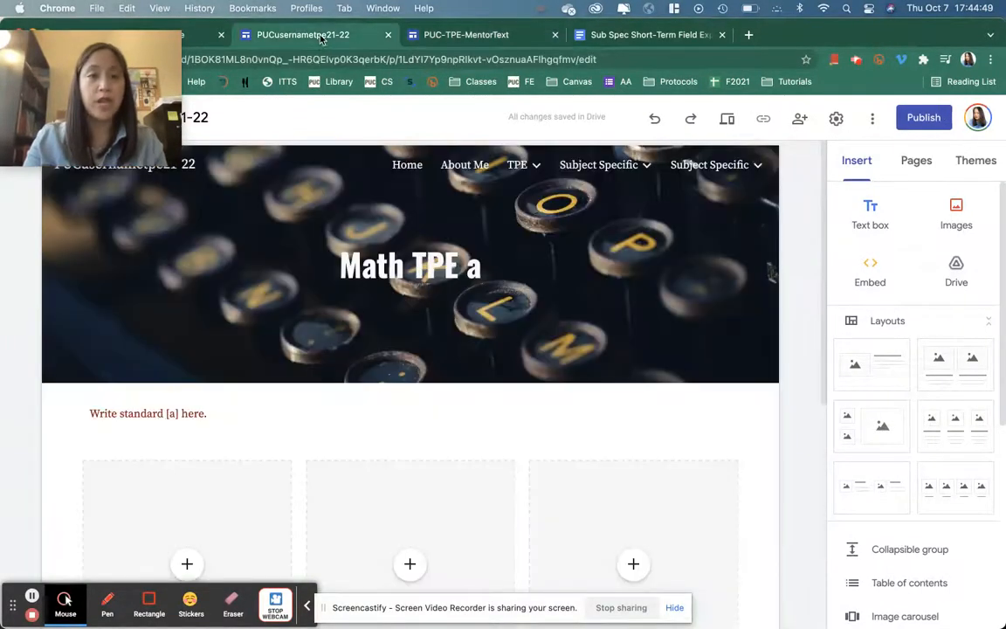
# - Duplicate the "Math TPE a" page and name the copy "Math TPE b"
pyautogui.click(917, 163)
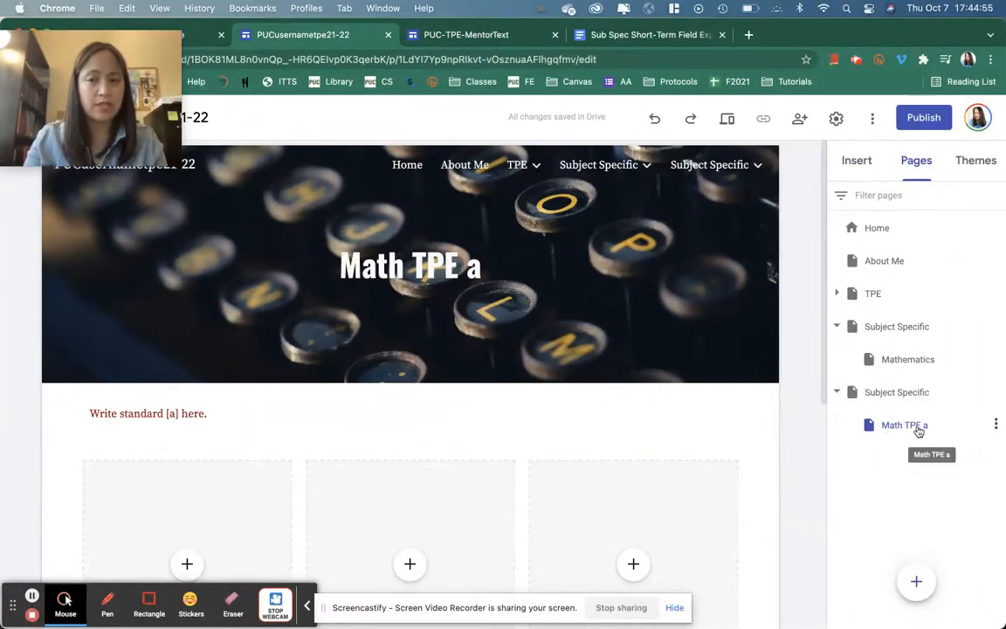
pyautogui.click(997, 425)
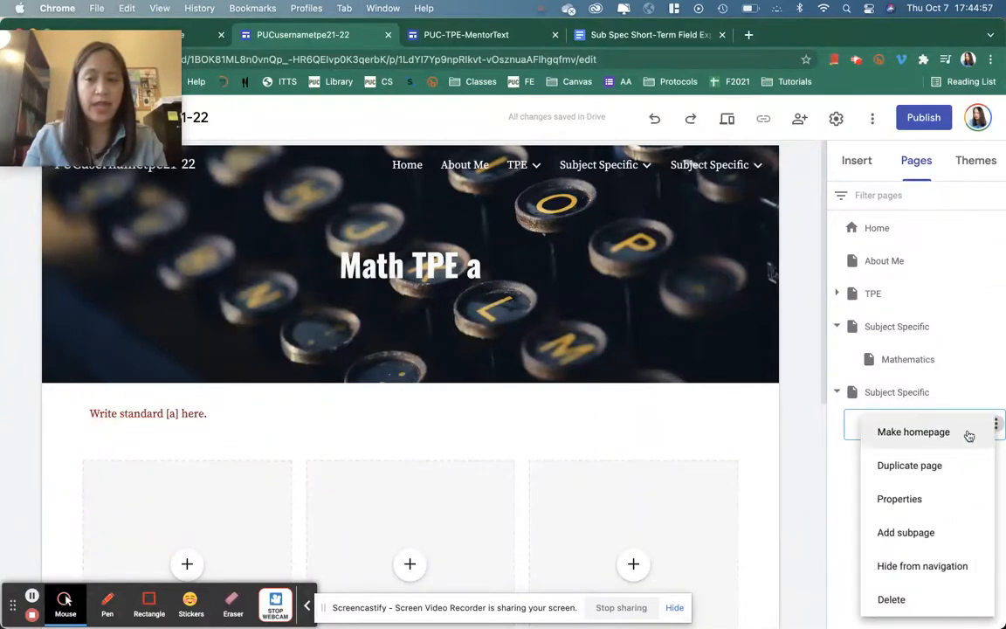
pyautogui.click(914, 466)
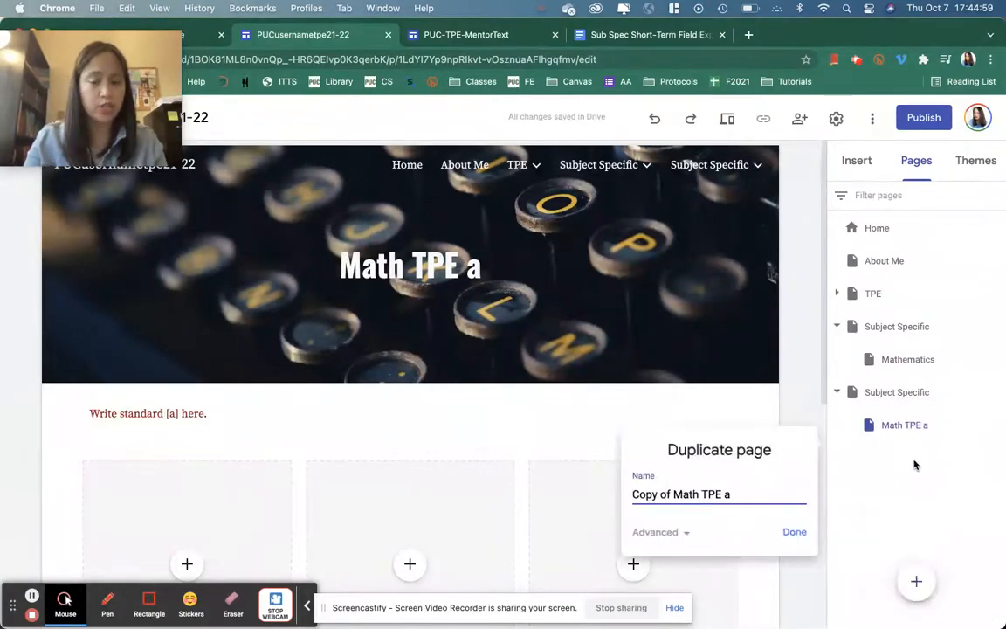
pyautogui.moveTo(674, 495); pyautogui.dragTo(596, 489)
pyautogui.press('BackSpace')
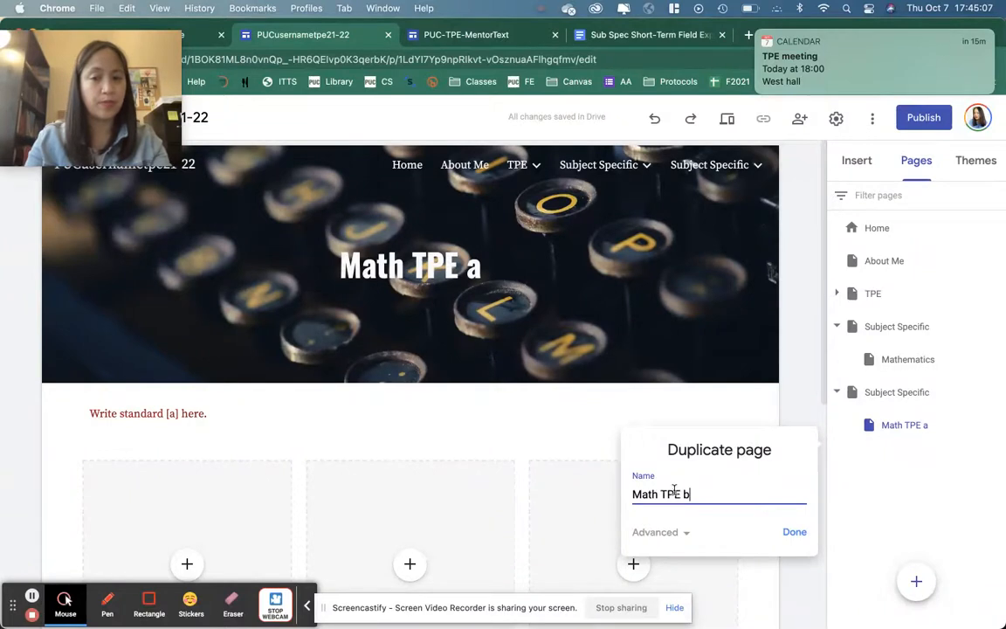
pyautogui.moveTo(686, 493); pyautogui.dragTo(607, 495)
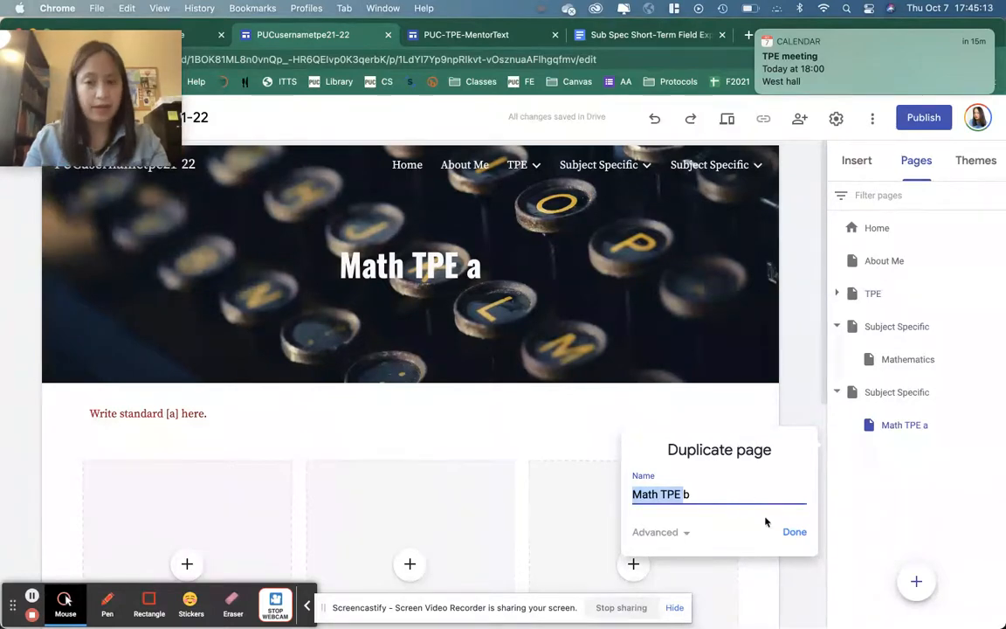
pyautogui.click(787, 531)
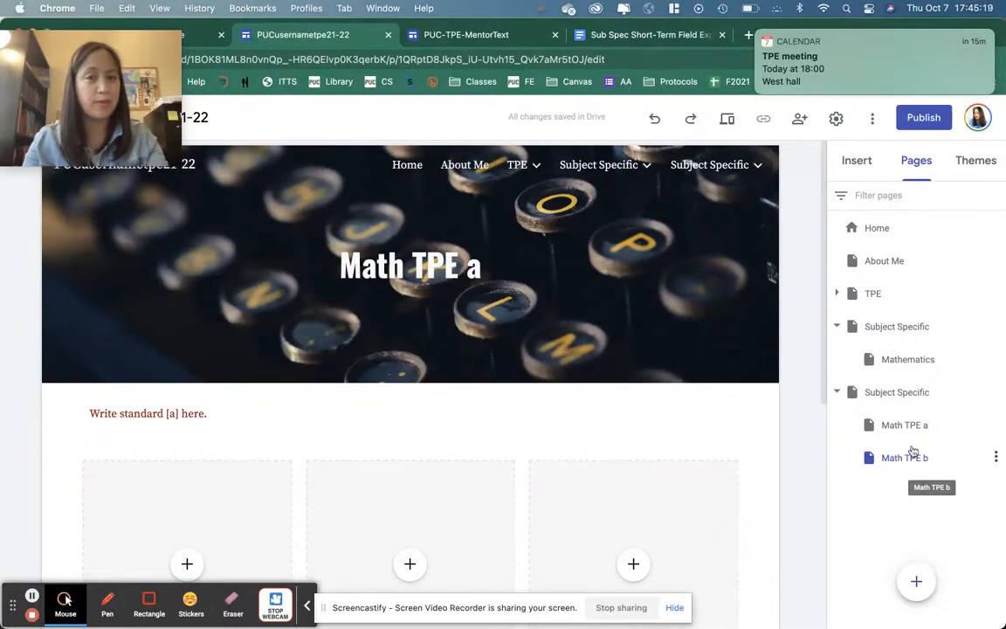
# - Change the new page's title to "Math TPE b" and its standard line to "Write standard [b] here."
pyautogui.click(485, 271)
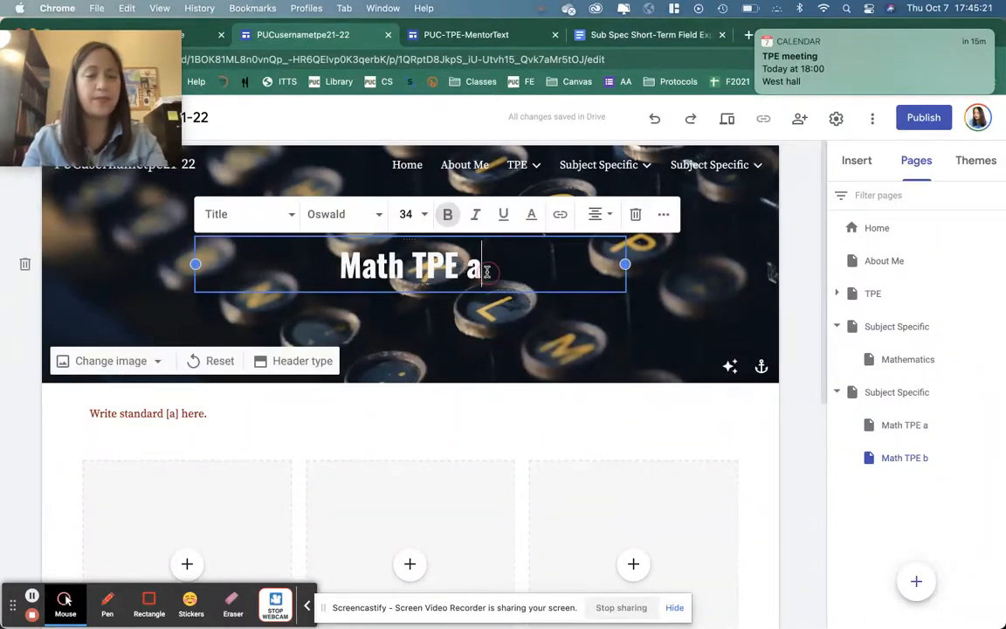
pyautogui.press('BackSpace')
pyautogui.write('b')
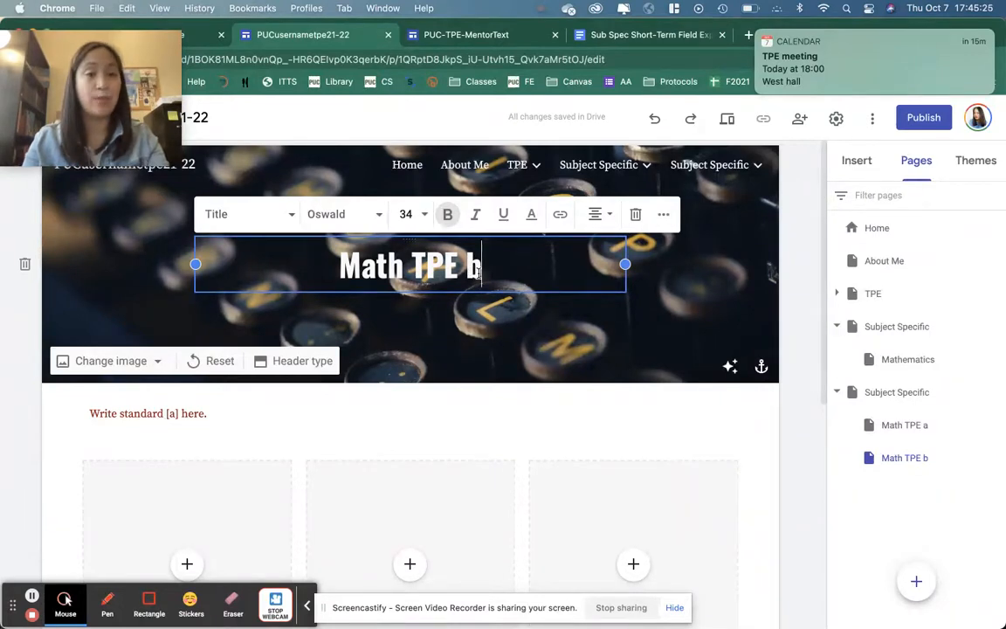
pyautogui.click(174, 413)
pyautogui.doubleClick(173, 413)
pyautogui.write('b')
pyautogui.click(780, 416)
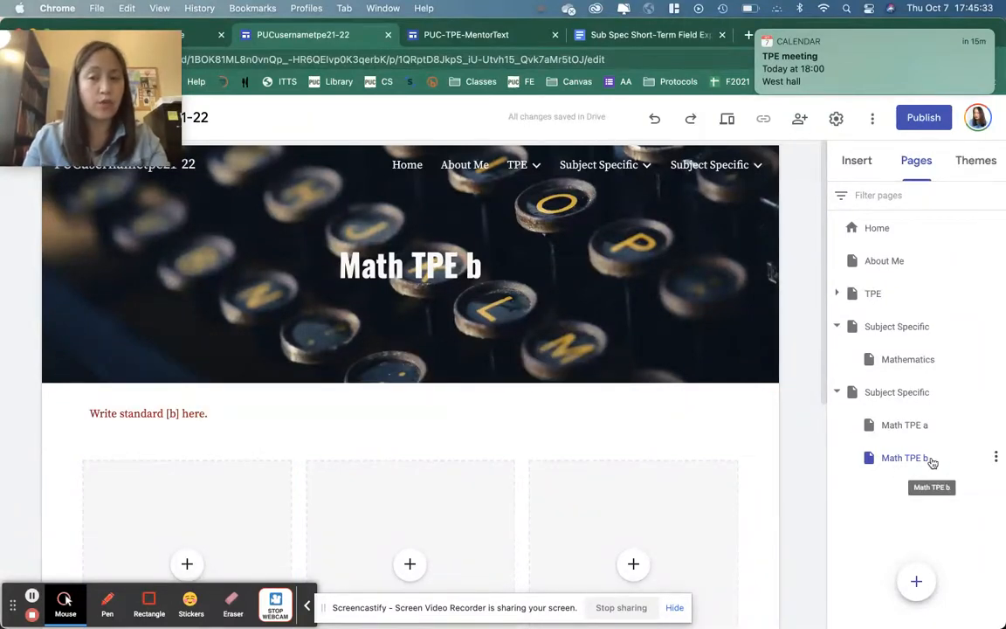
# - Duplicate the "Math TPE b" page and name the copy "Math TPE c"
pyautogui.click(996, 457)
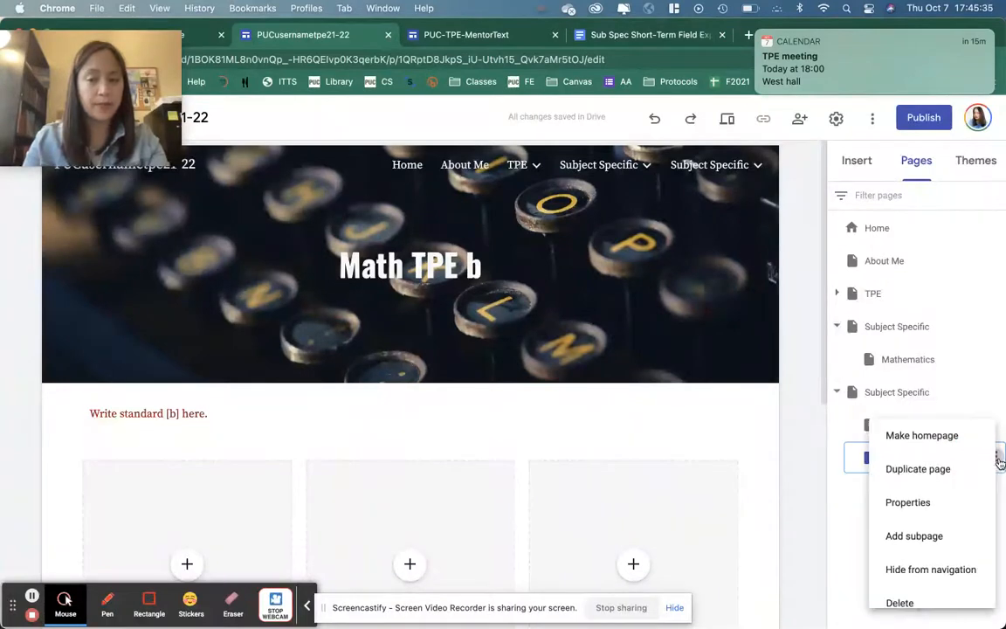
pyautogui.click(909, 467)
pyautogui.click(667, 522)
pyautogui.tripleClick(667, 527)
pyautogui.write('Math TPE c')
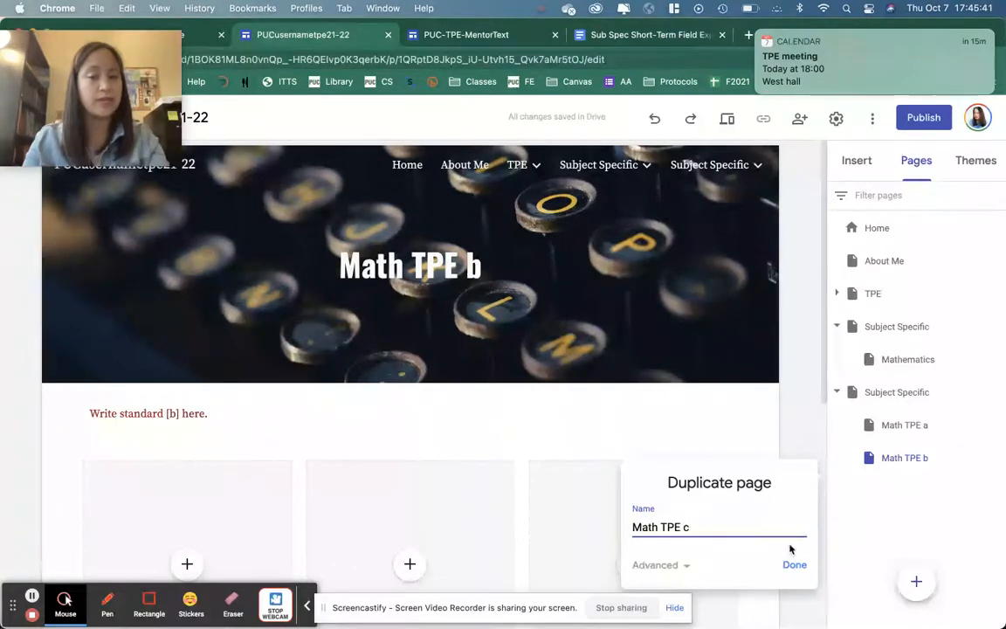
pyautogui.click(793, 566)
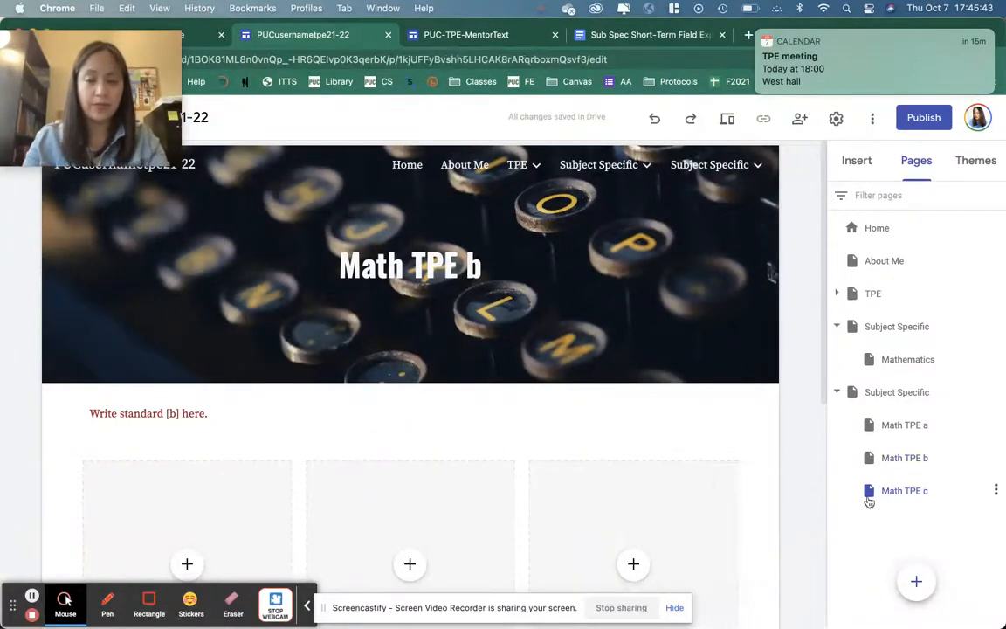
# - On the "Math TPE c" page, change the title to "Math TPE c" and the standard line to "Write standard [c] here."
pyautogui.click(908, 492)
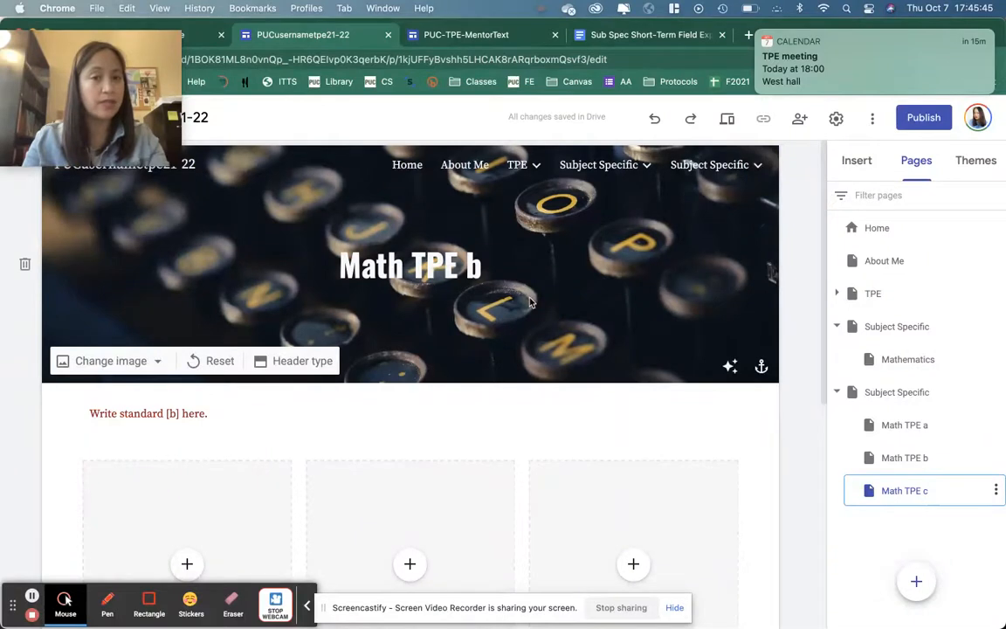
pyautogui.click(480, 270)
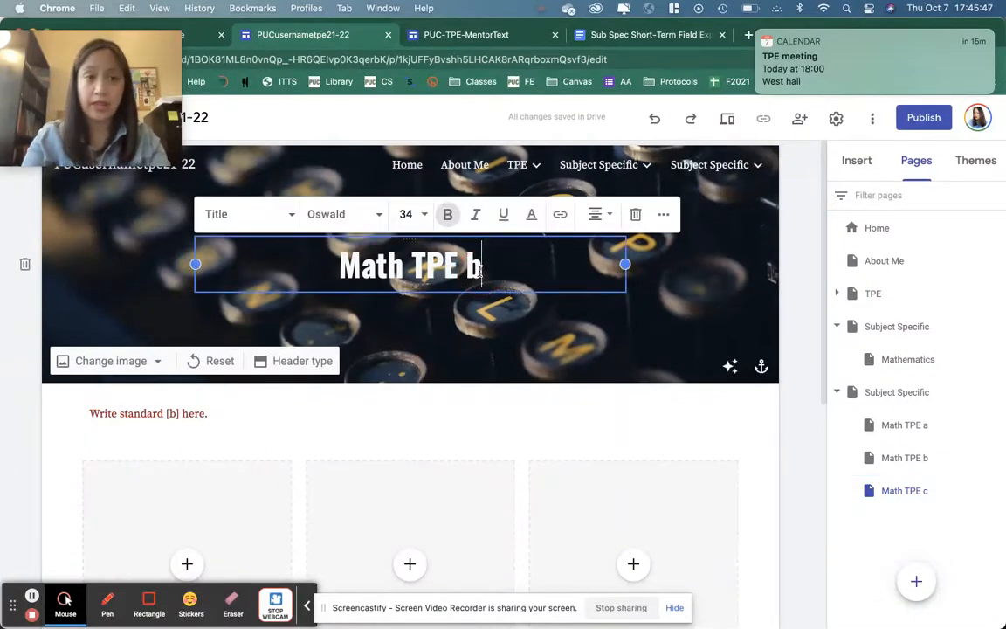
pyautogui.press('BackSpace')
pyautogui.write('c')
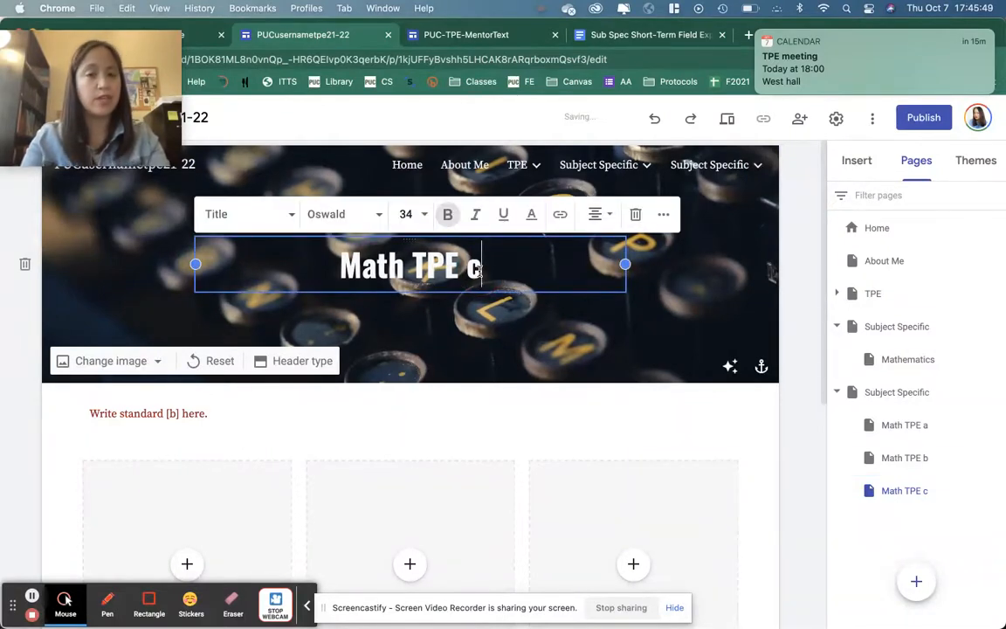
pyautogui.click(176, 413)
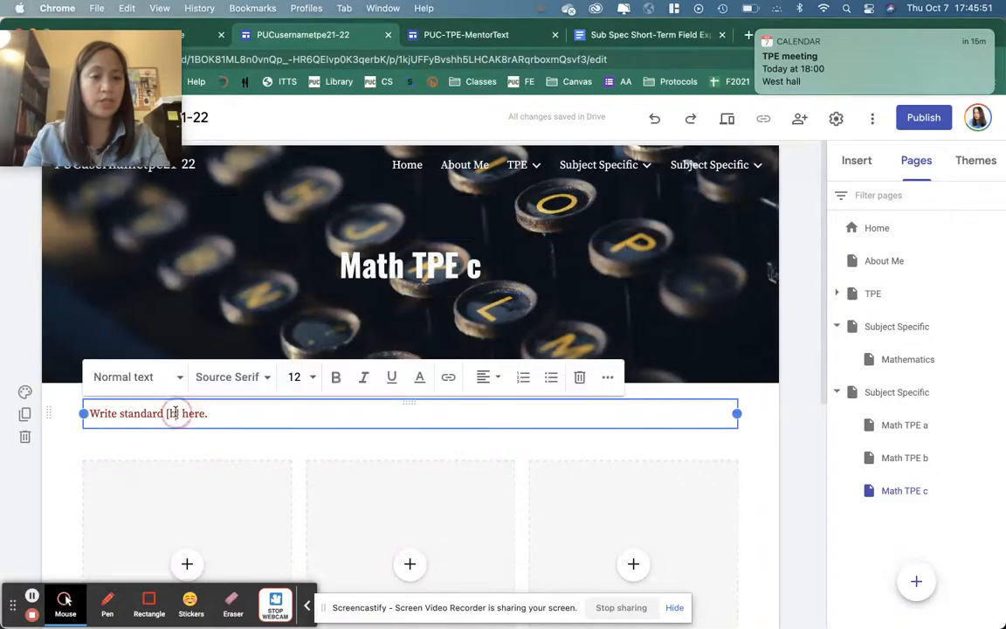
pyautogui.press('BackSpace')
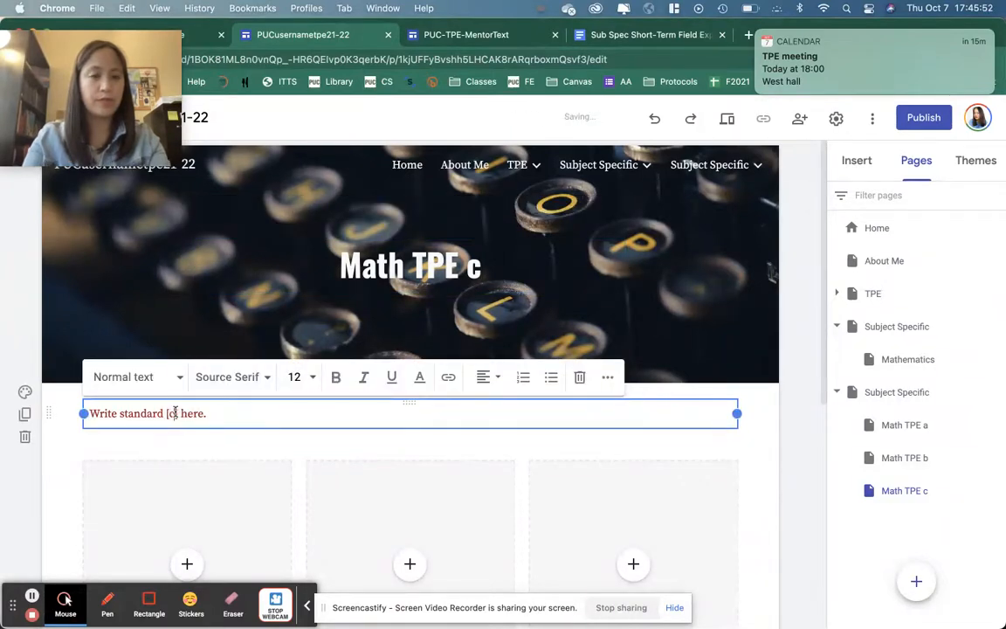
pyautogui.click(796, 449)
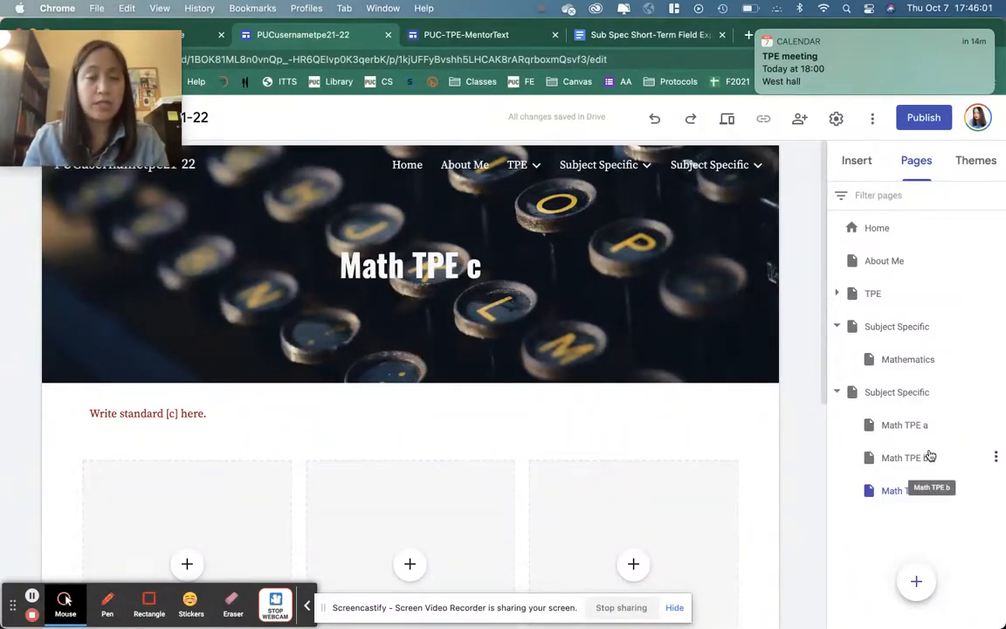
# - Open the portfolio's Mathematics page, look through its layout and start duplicating it
pyautogui.click(884, 356)
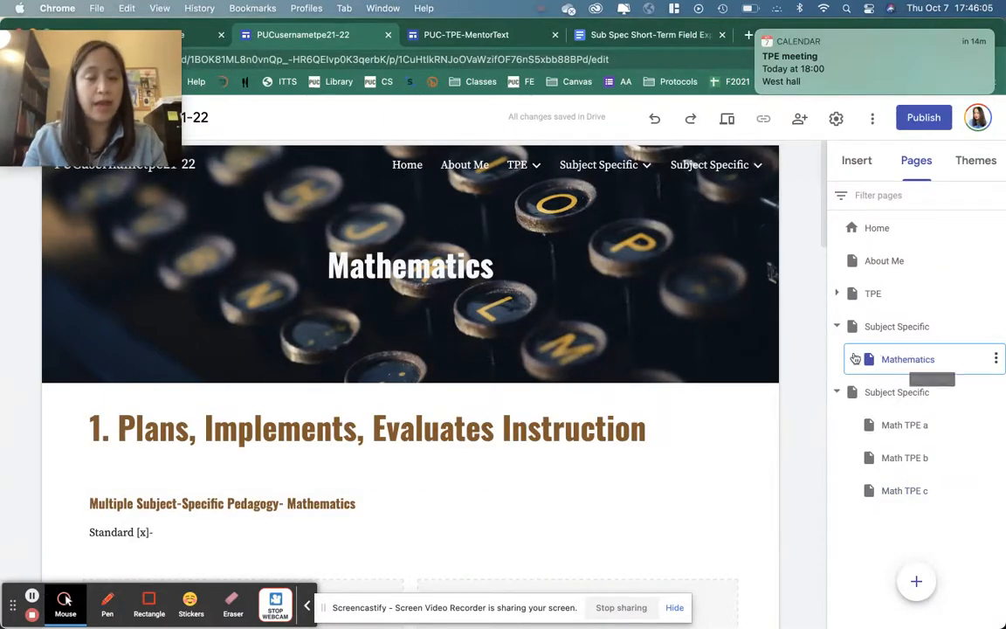
pyautogui.scroll(-8, 724, 409)
pyautogui.scroll(8, 725, 411)
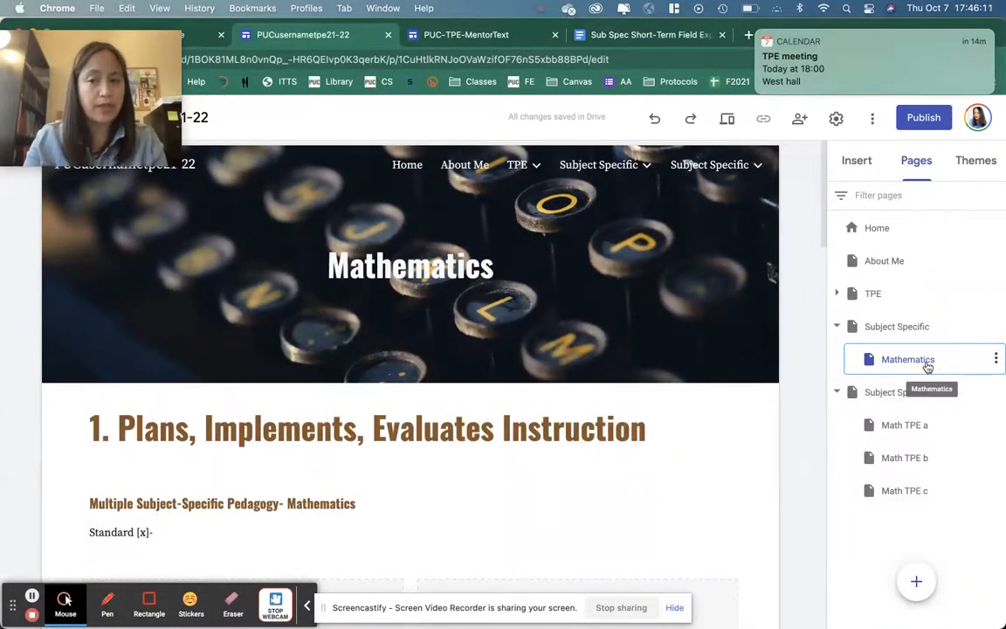
pyautogui.click(997, 360)
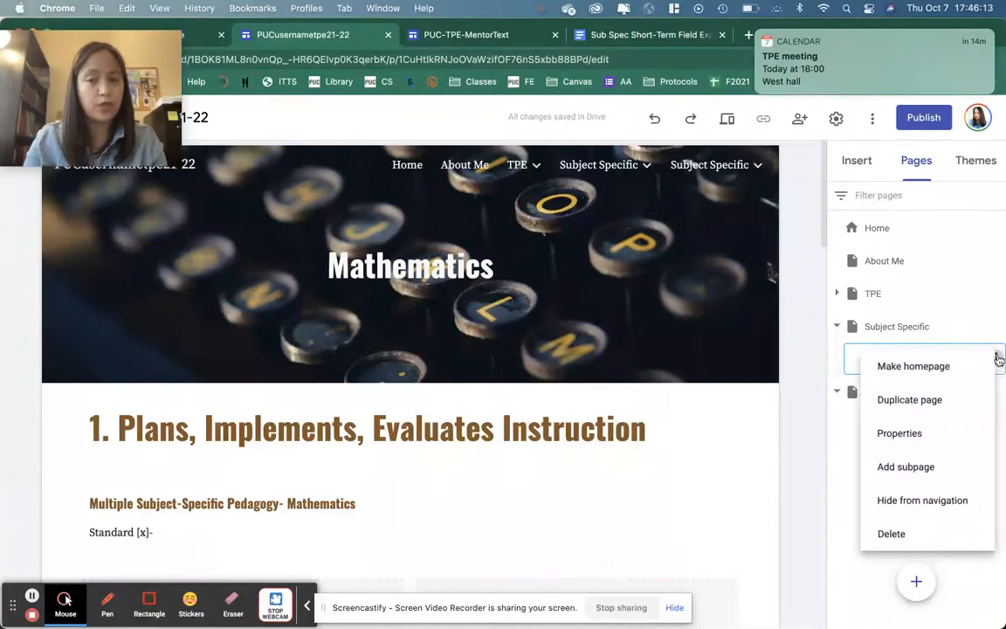
pyautogui.click(911, 404)
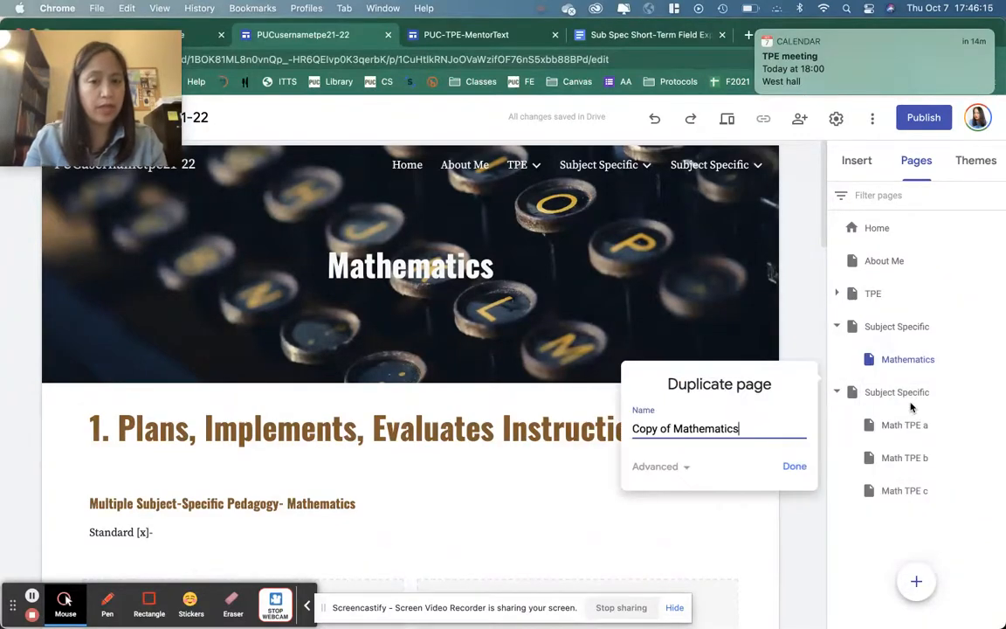
# - Check the subjects listed under Subject Specific (MS) on the mentor-text site, and return to the portfolio site
pyautogui.click(542, 35)
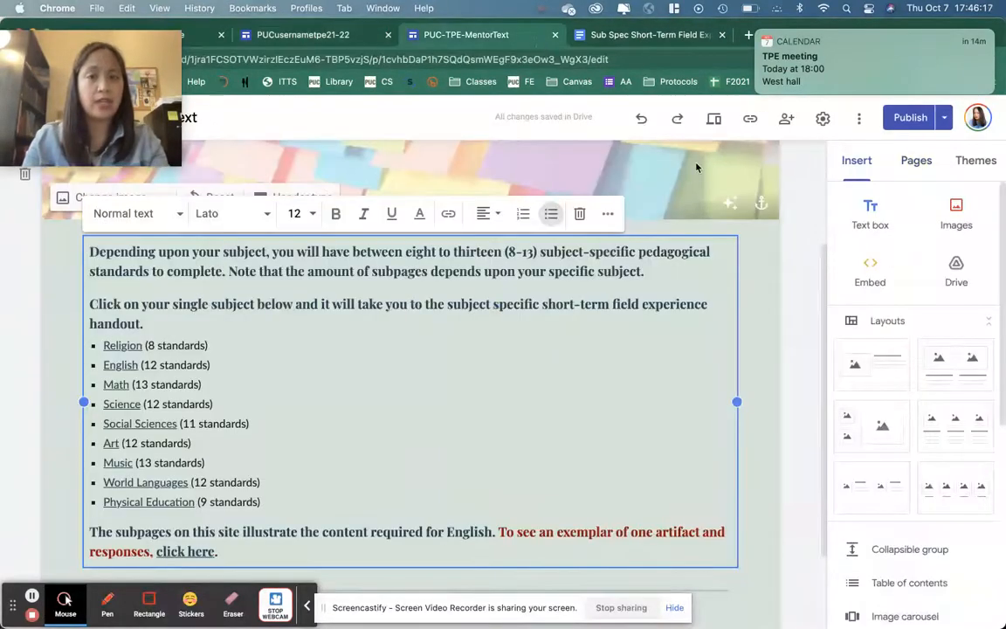
pyautogui.scroll(3, 696, 175)
pyautogui.moveTo(651, 171)
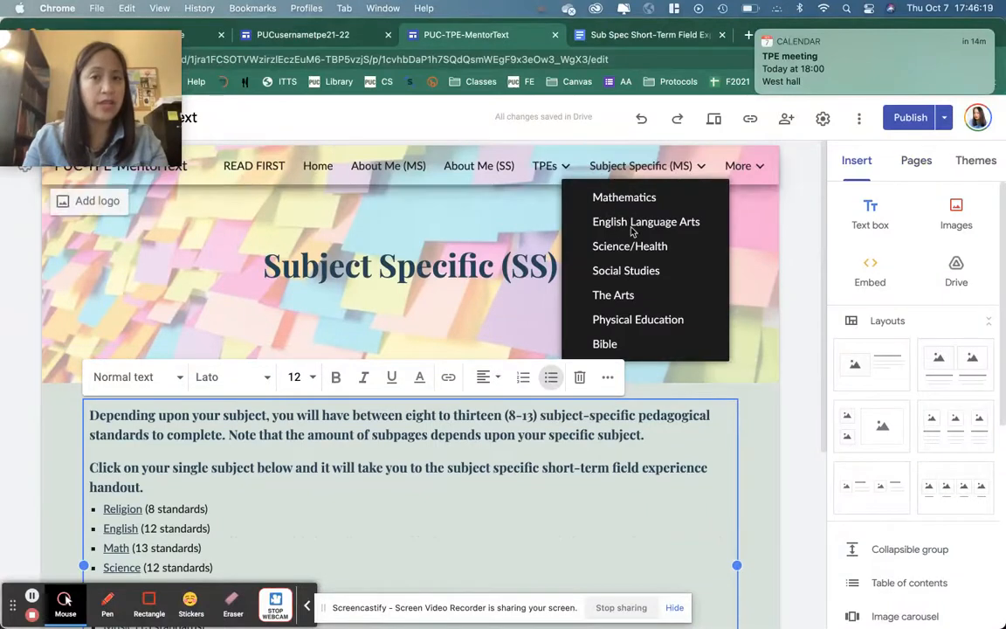
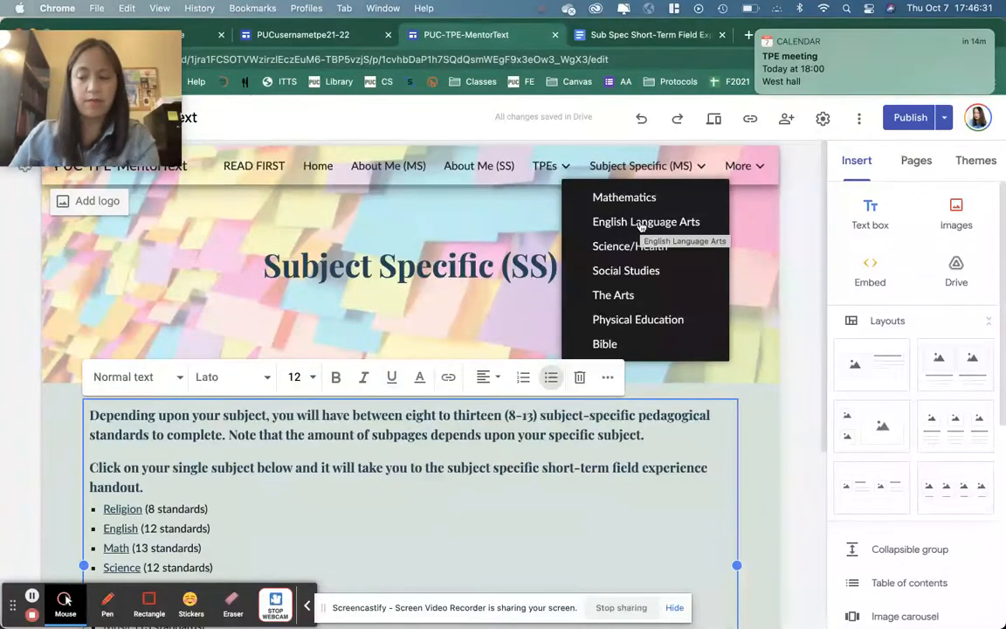
pyautogui.click(326, 35)
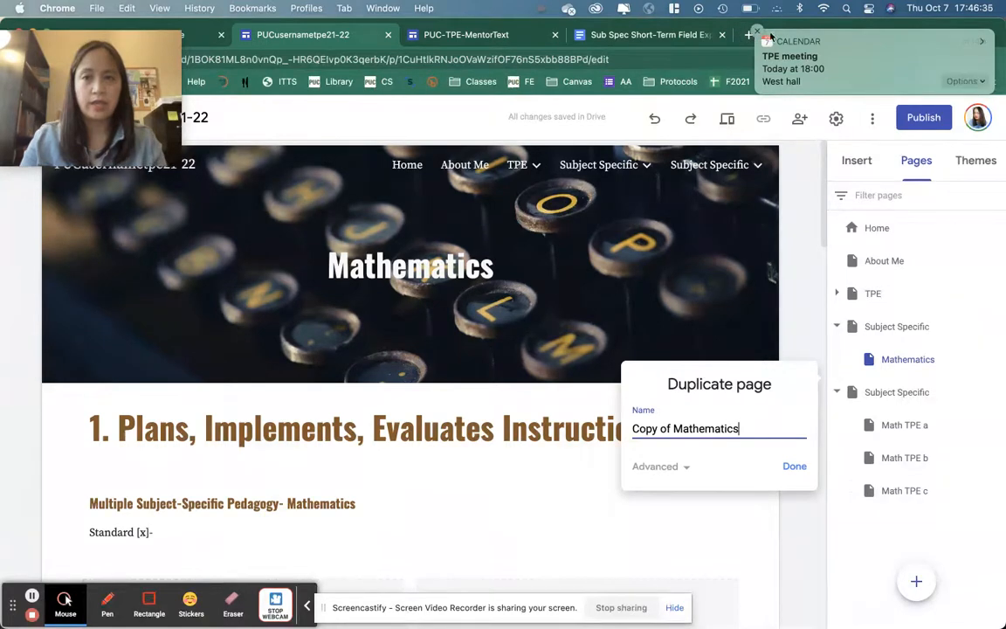
# - Name the duplicate of the Mathematics page "ELA" and create it
pyautogui.tripleClick(676, 428)
pyautogui.write('ELA')
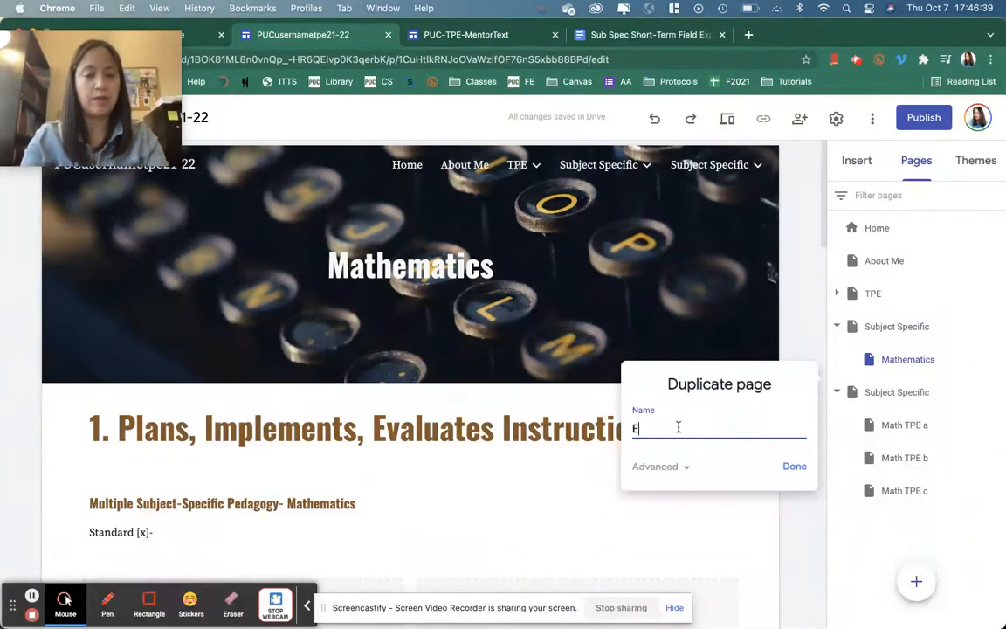
pyautogui.click(795, 467)
# - Change the title in the header of the duplicated page to "ELA"
pyautogui.scroll(-2, 666, 470)
pyautogui.scroll(2, 666, 469)
pyautogui.scroll(-1, 665, 469)
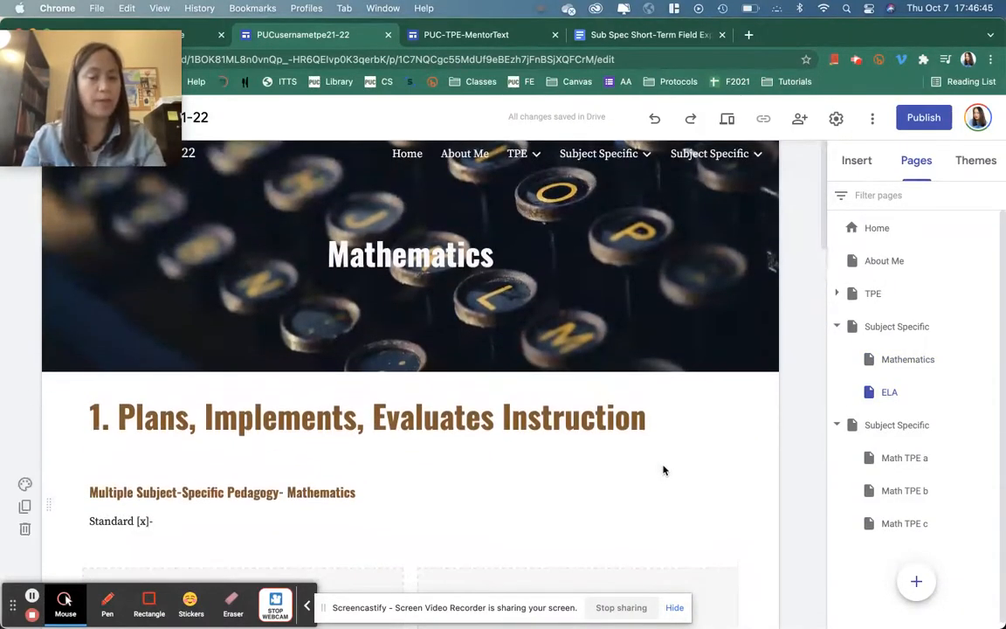
pyautogui.doubleClick(403, 255)
pyautogui.write('ELA')
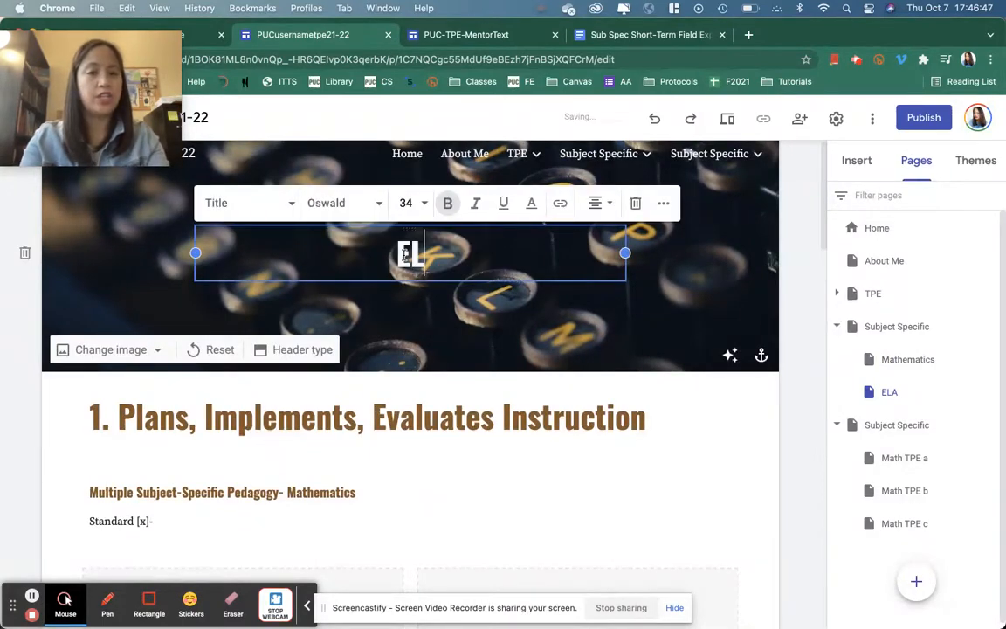
pyautogui.tripleClick(323, 403)
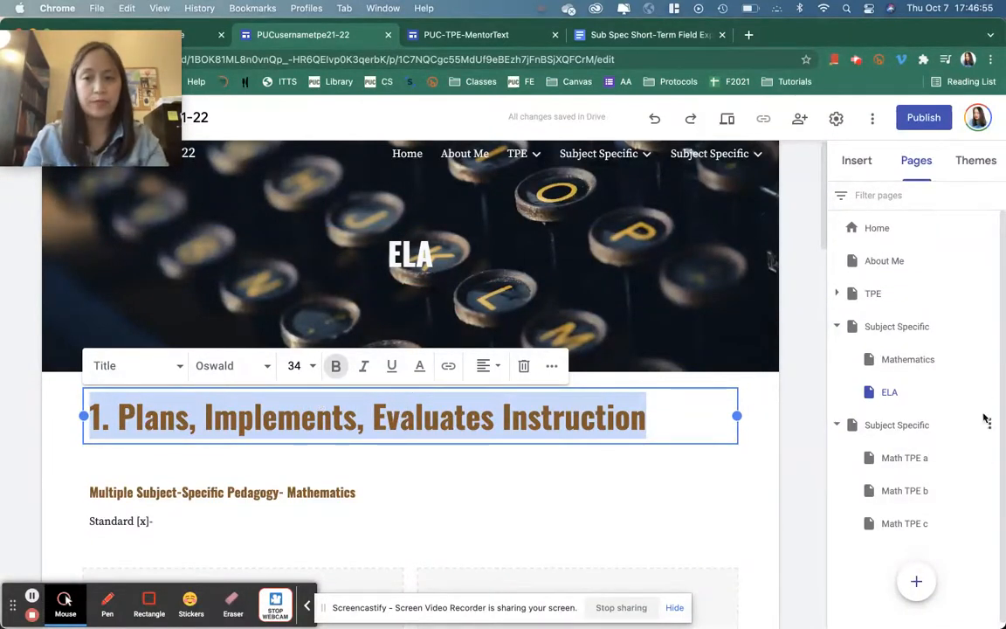
pyautogui.click(815, 405)
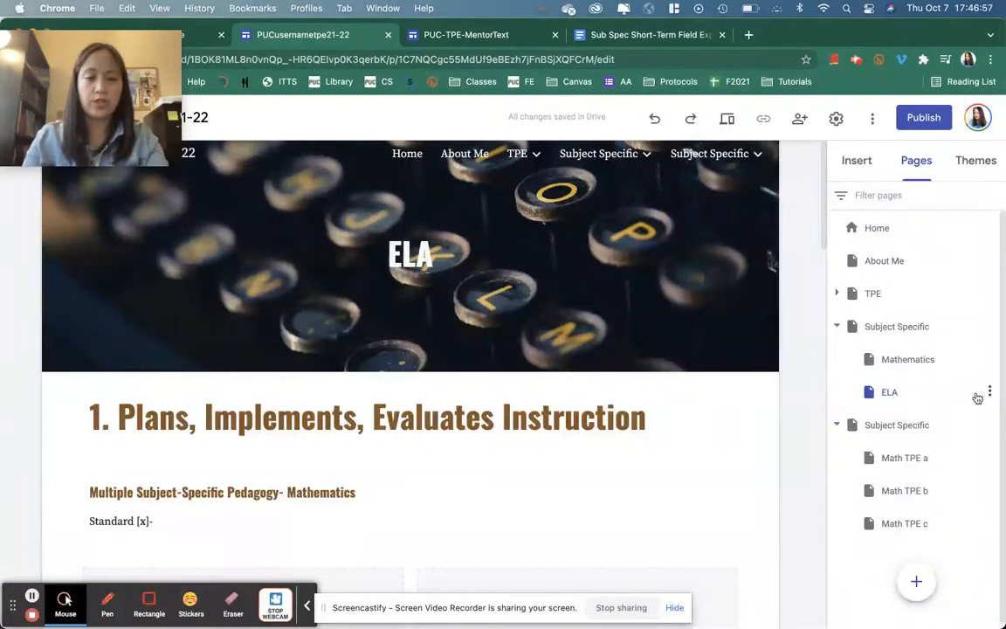
# - Change the subheading under "1. Plans, Implements, Evaluates Instruction" to "Multiple Subject-Specific Pedagogy- ELA"
pyautogui.click(321, 493)
pyautogui.doubleClick(322, 492)
pyautogui.write('ELA')
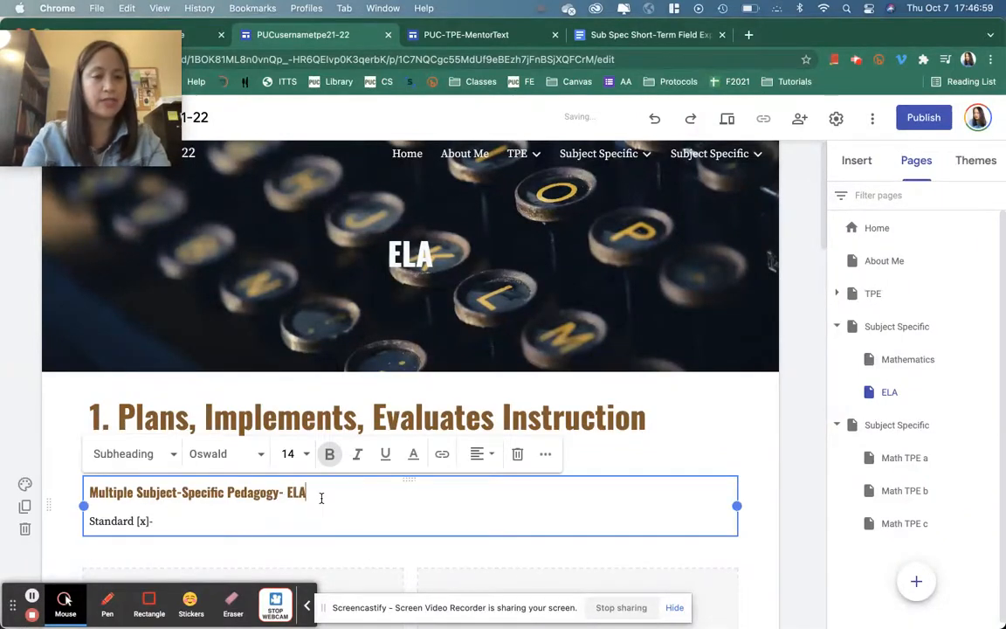
pyautogui.click(791, 510)
# - Change the subheading under "2. Math Practices" on the ELA page to "Multiple Subject-Specific Pedagogy- ELA"
pyautogui.scroll(-5, 790, 510)
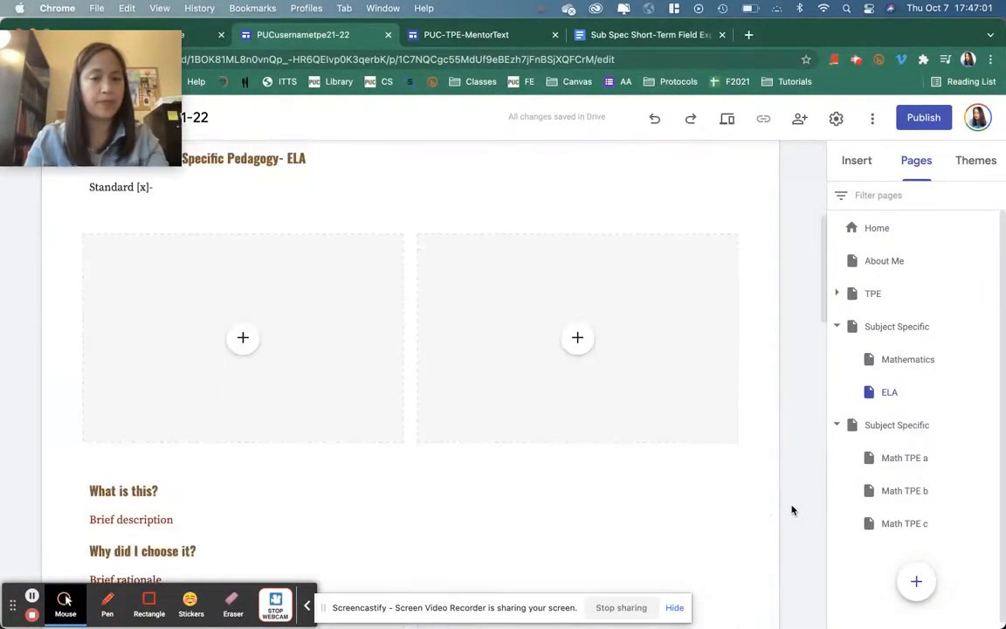
pyautogui.scroll(1, 383, 523)
pyautogui.scroll(-7, 383, 523)
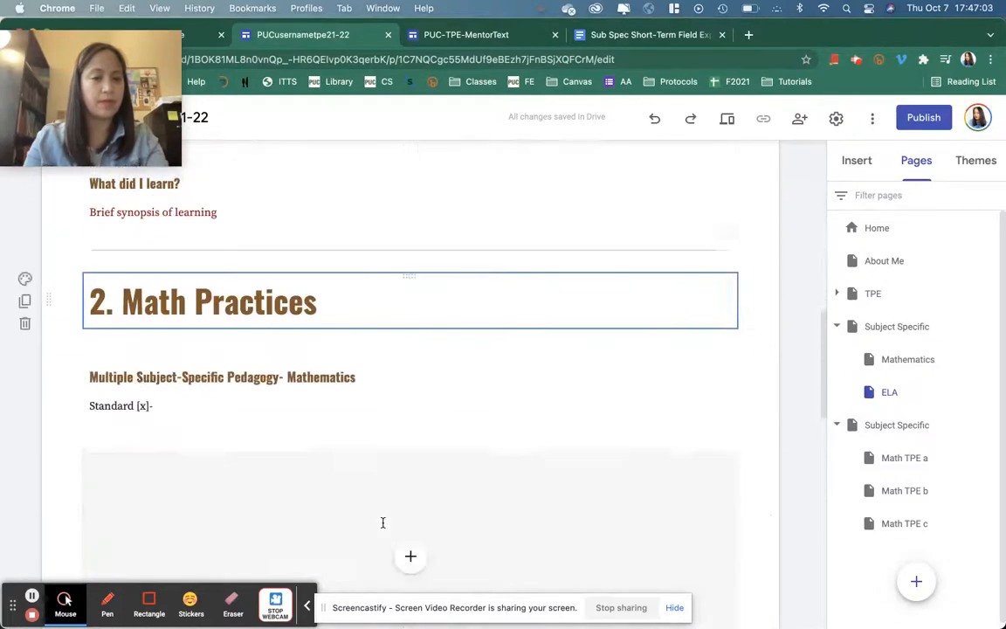
pyautogui.doubleClick(307, 321)
pyautogui.write('ELA')
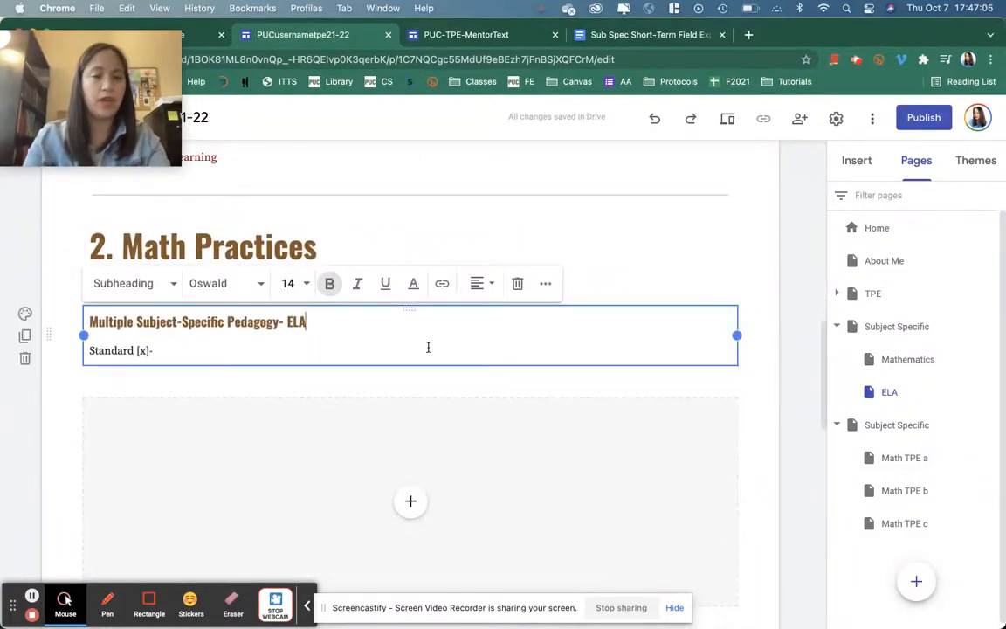
# - Set the subheading under "3. Student Choice" on the ELA page to "Multiple Subject-Specific Pedagogy- ELA"
pyautogui.scroll(-2, 427, 346)
pyautogui.scroll(-8, 427, 347)
pyautogui.scroll(5, 359, 437)
pyautogui.scroll(-6, 359, 434)
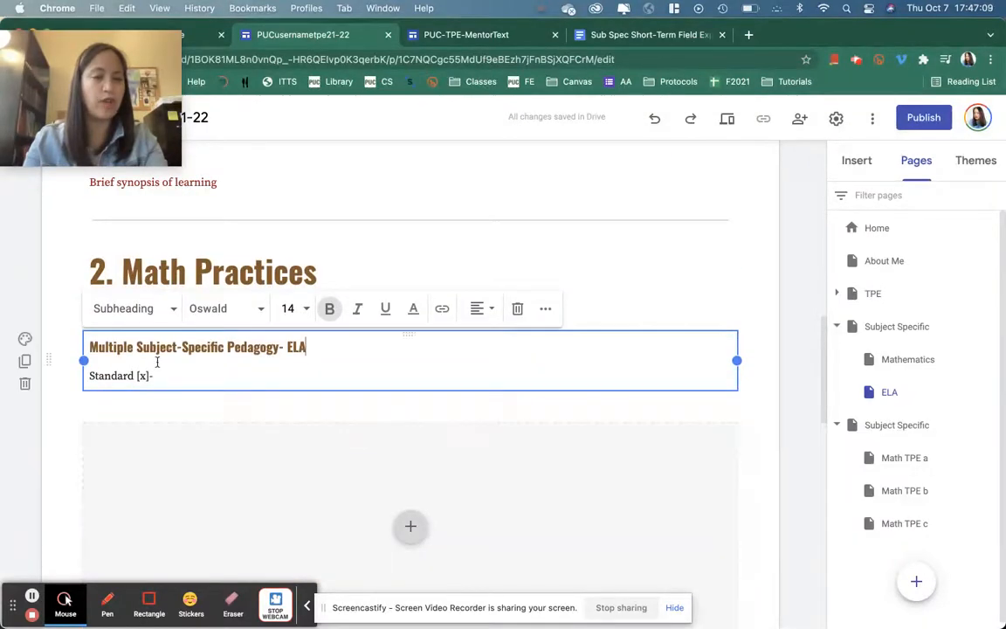
pyautogui.scroll(-2, 191, 393)
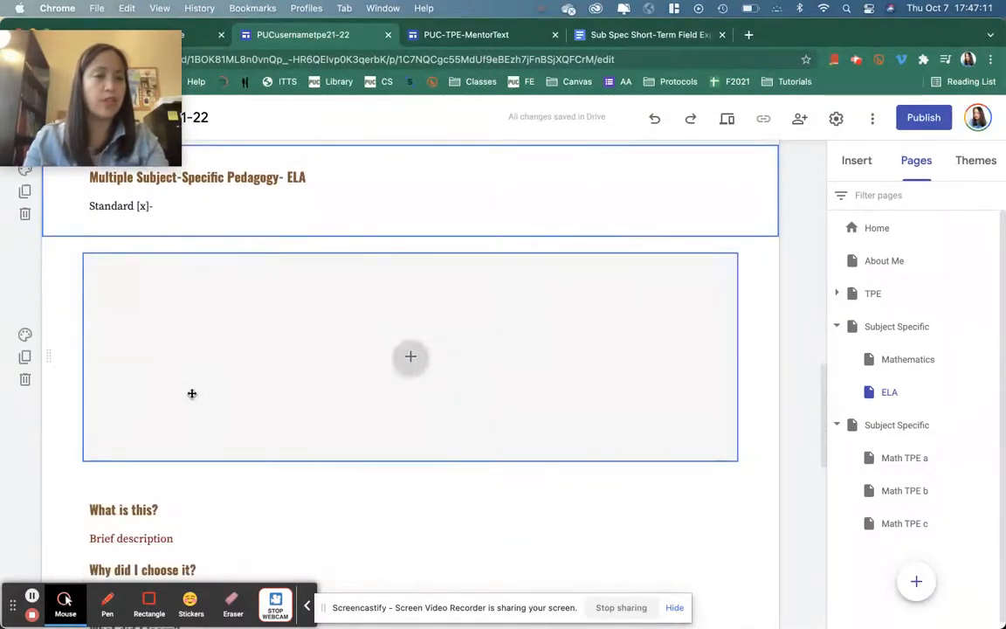
pyautogui.moveTo(44, 187); pyautogui.dragTo(101, 492)
pyautogui.moveTo(48, 226); pyautogui.dragTo(135, 542)
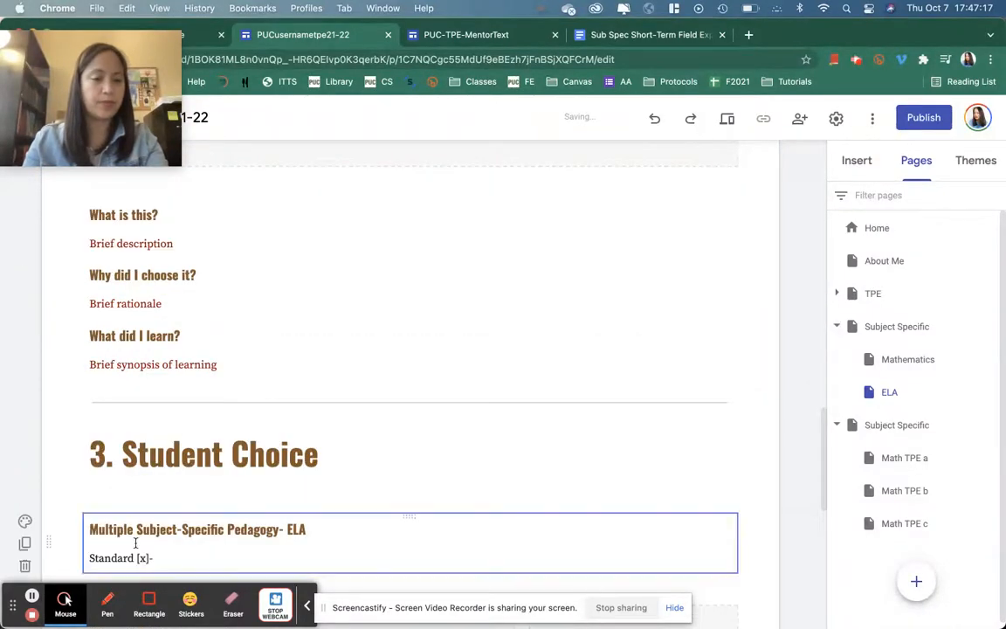
pyautogui.scroll(-2, 299, 524)
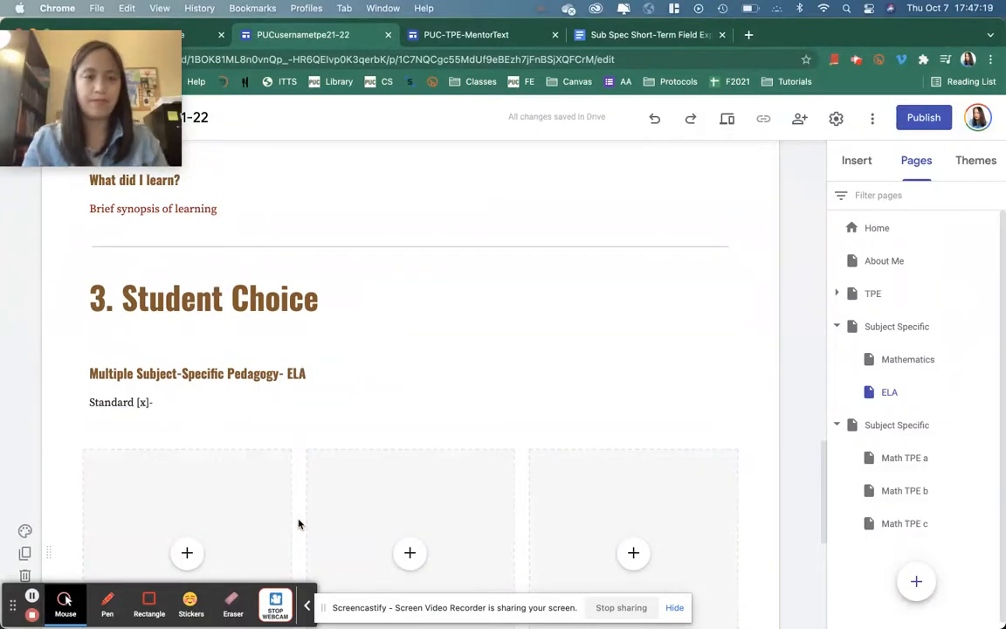
# - Duplicate the ELA page and name the copy "Science/Health"
pyautogui.scroll(10, 462, 332)
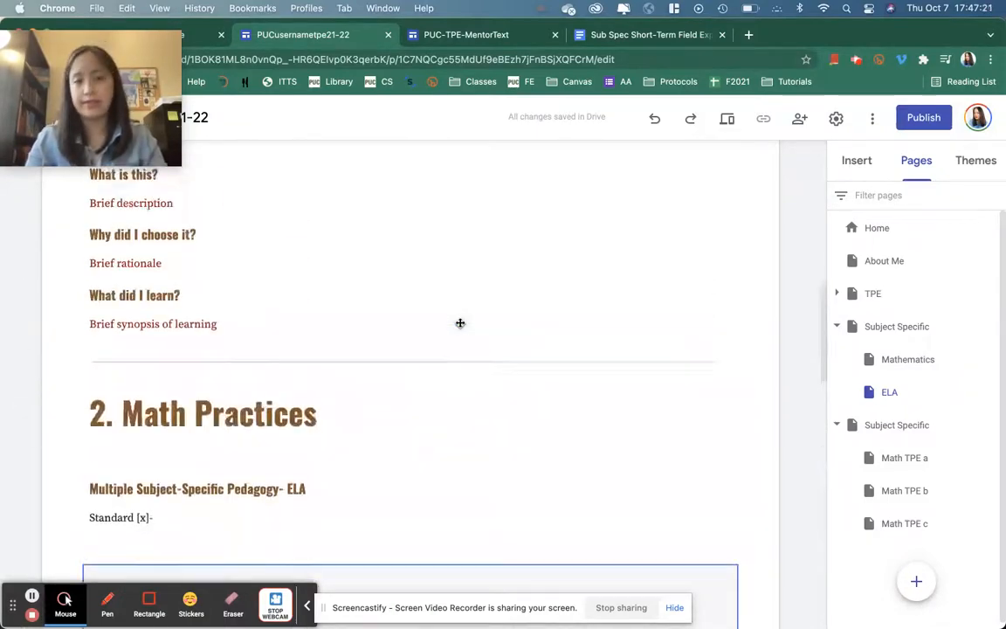
pyautogui.scroll(5, 461, 323)
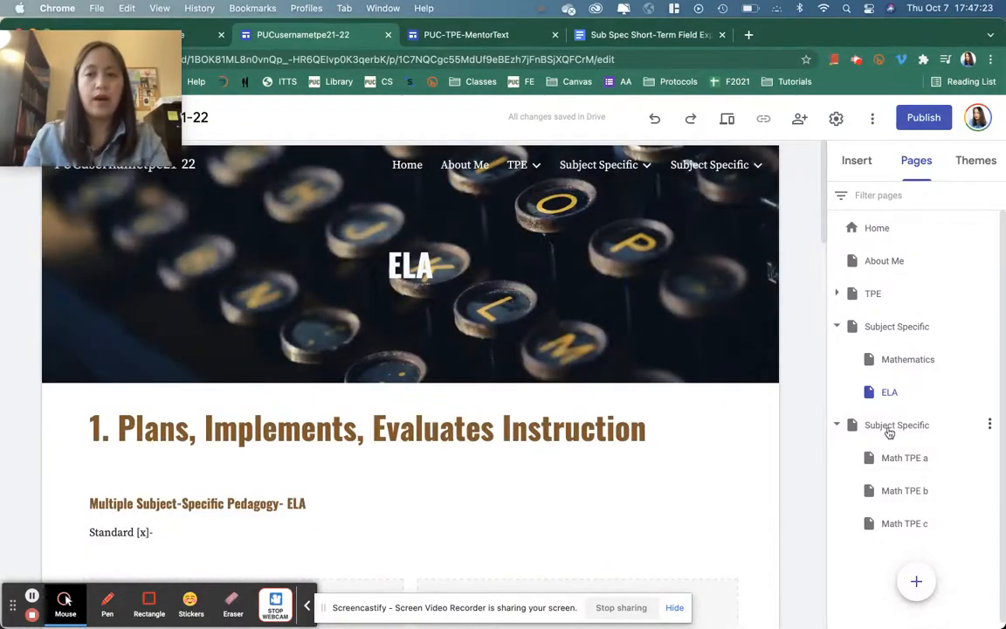
pyautogui.click(992, 392)
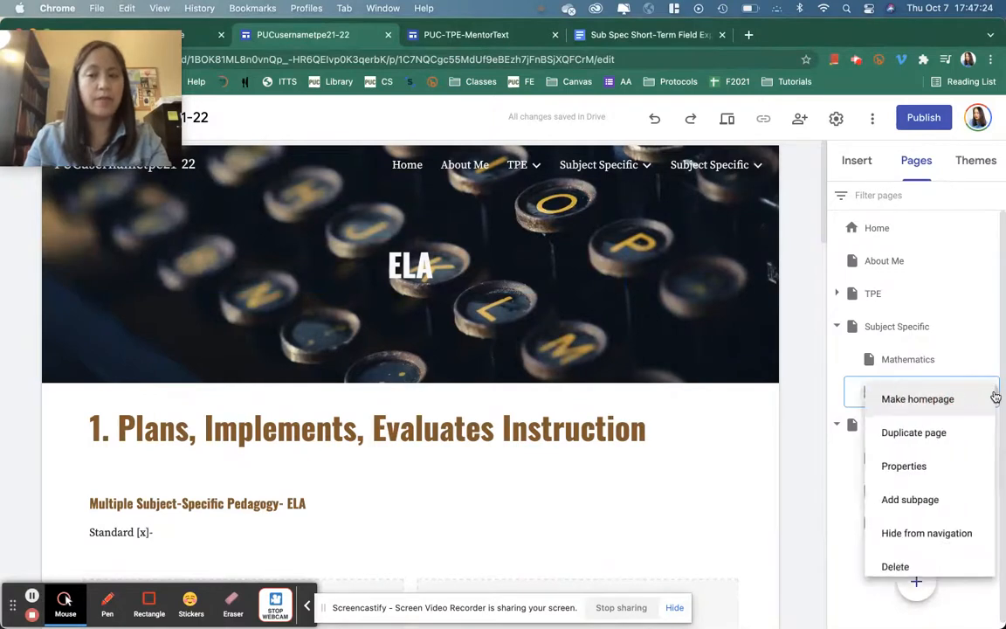
pyautogui.click(894, 433)
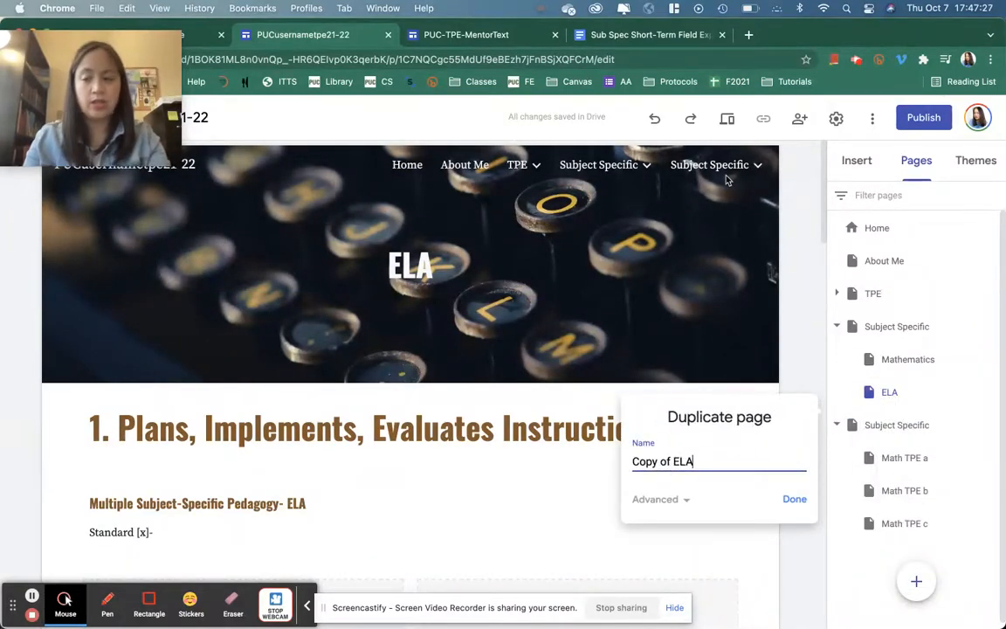
pyautogui.tripleClick(651, 464)
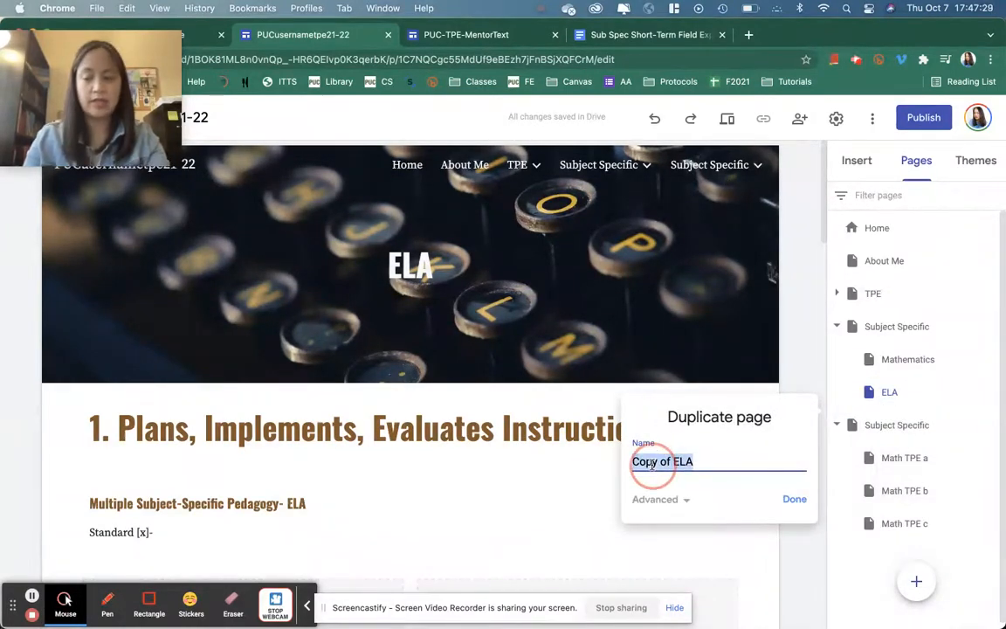
pyautogui.write('Science/Health')
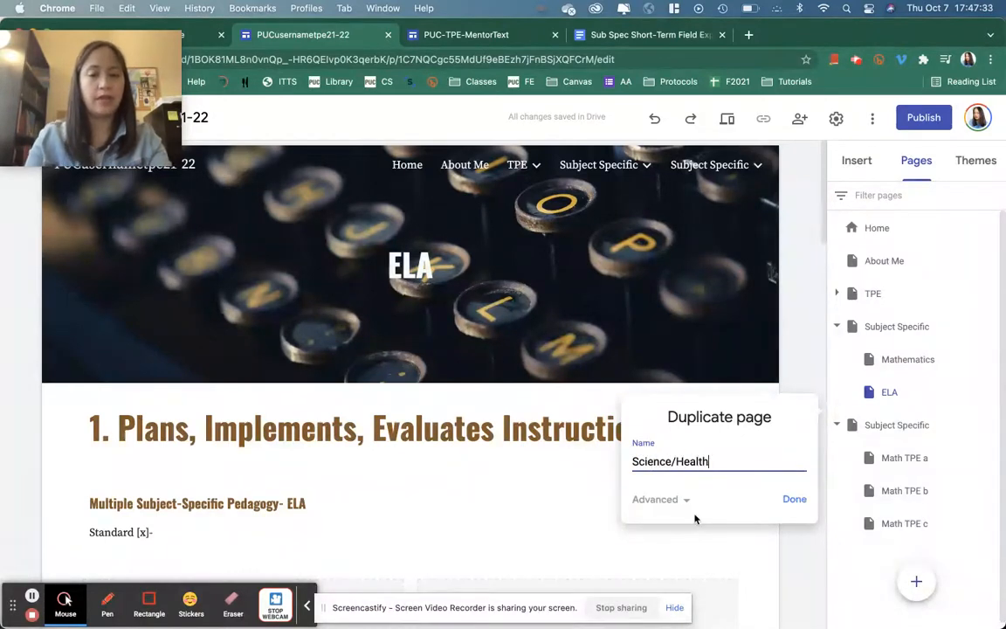
pyautogui.click(795, 501)
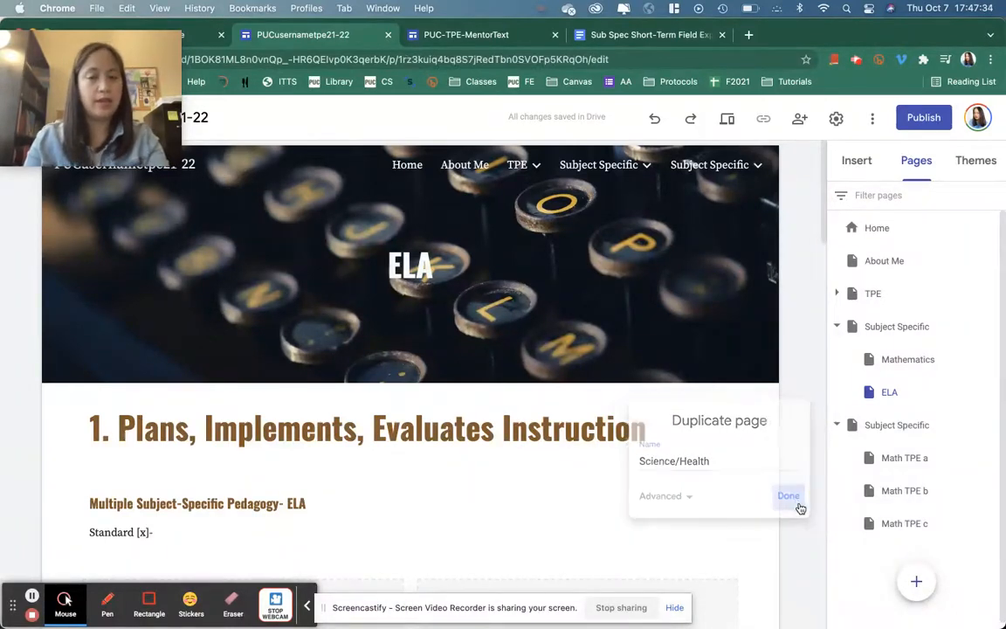
# - Change the header title of the duplicated page to "Science/Health"
pyautogui.doubleClick(405, 264)
pyautogui.write('Sc')
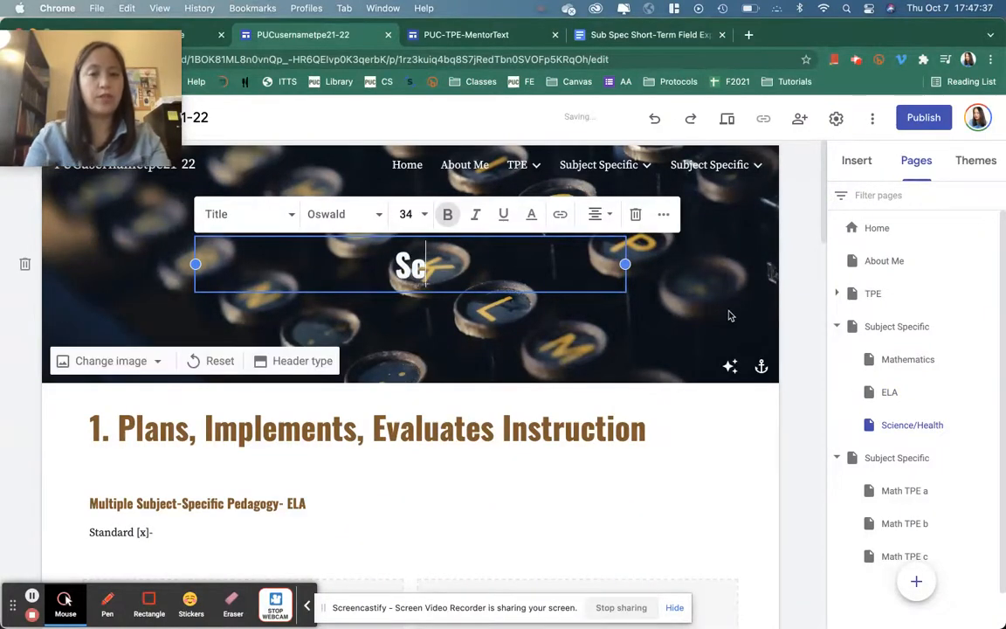
pyautogui.write('ience/Health')
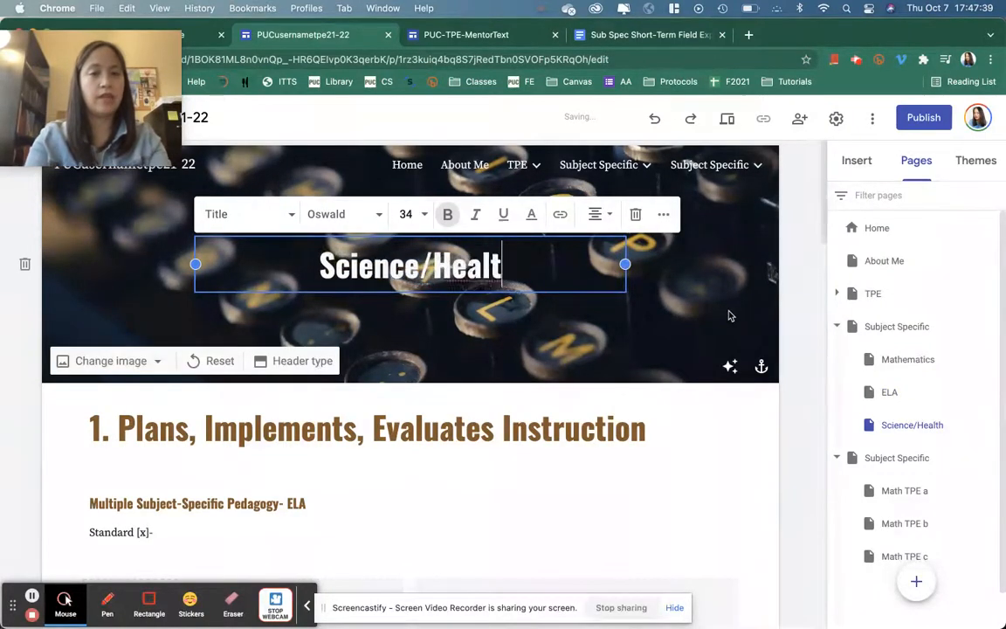
# - Change the subheading under "1. Plans, Implements, Evaluates Instruction" to "Multiple Subject-Specific Pedagogy- Science/Health"
pyautogui.scroll(-3, 611, 402)
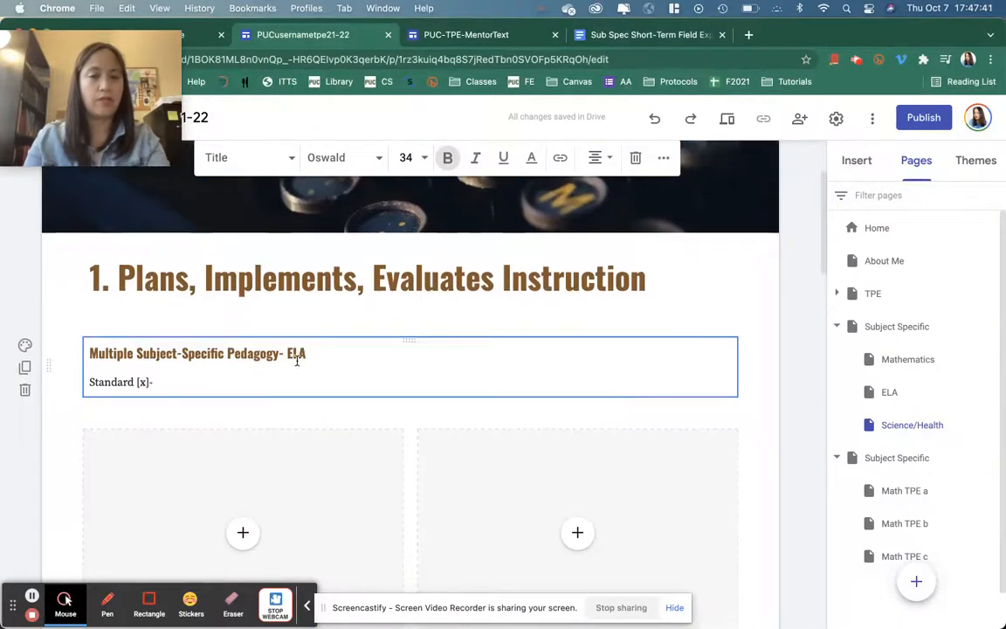
pyautogui.doubleClick(297, 354)
pyautogui.write('Science/Health')
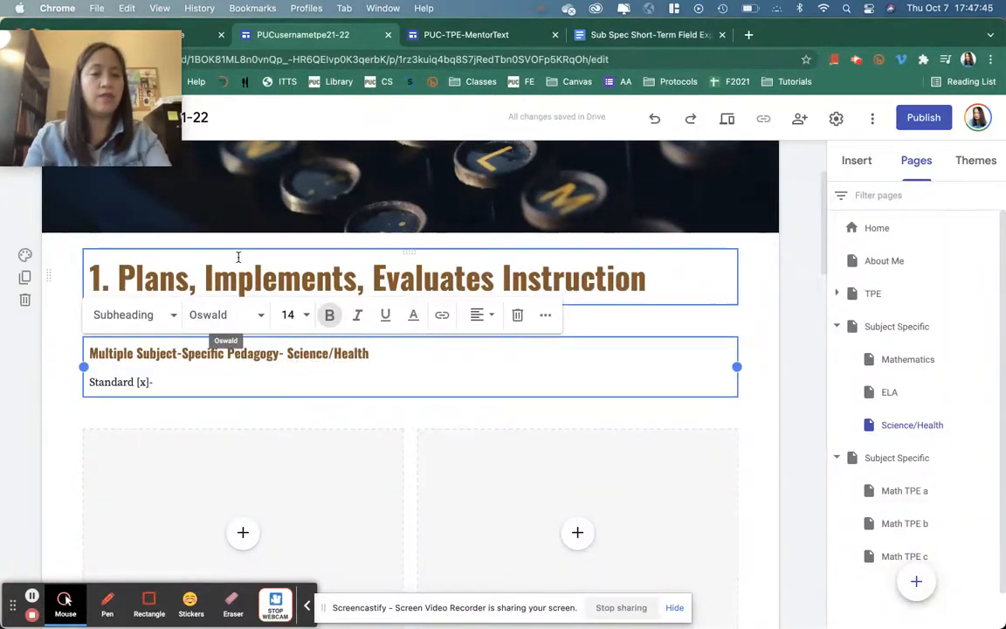
# - Change the subheading under "2. Math Practices" on the Science/Health page to "Multiple Subject-Specific Pedagogy- Science/Health"
pyautogui.tripleClick(349, 281)
pyautogui.scroll(-10, 352, 285)
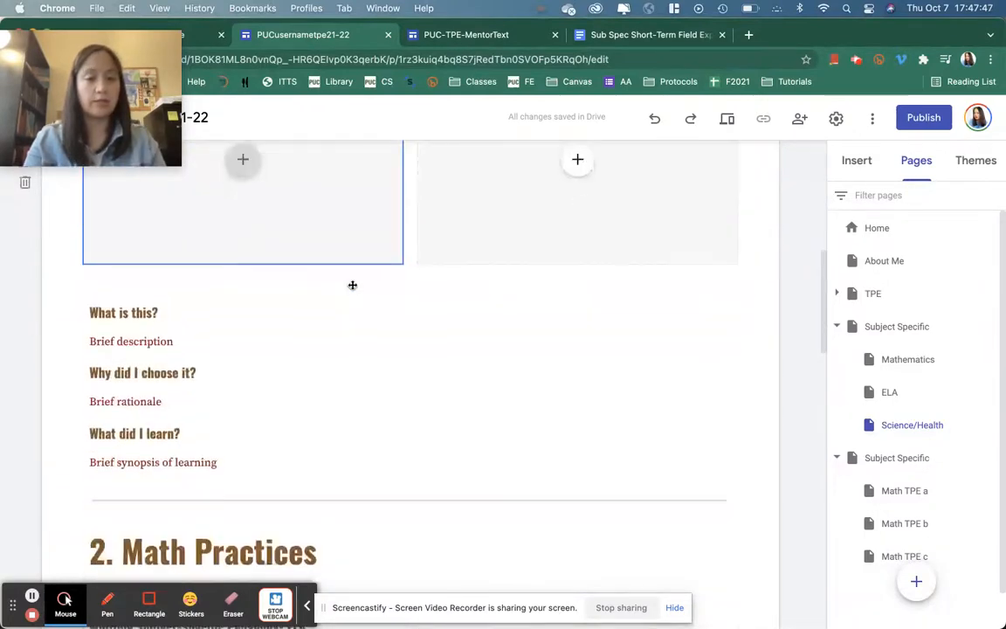
pyautogui.doubleClick(295, 443)
pyautogui.write('Science/Heal')
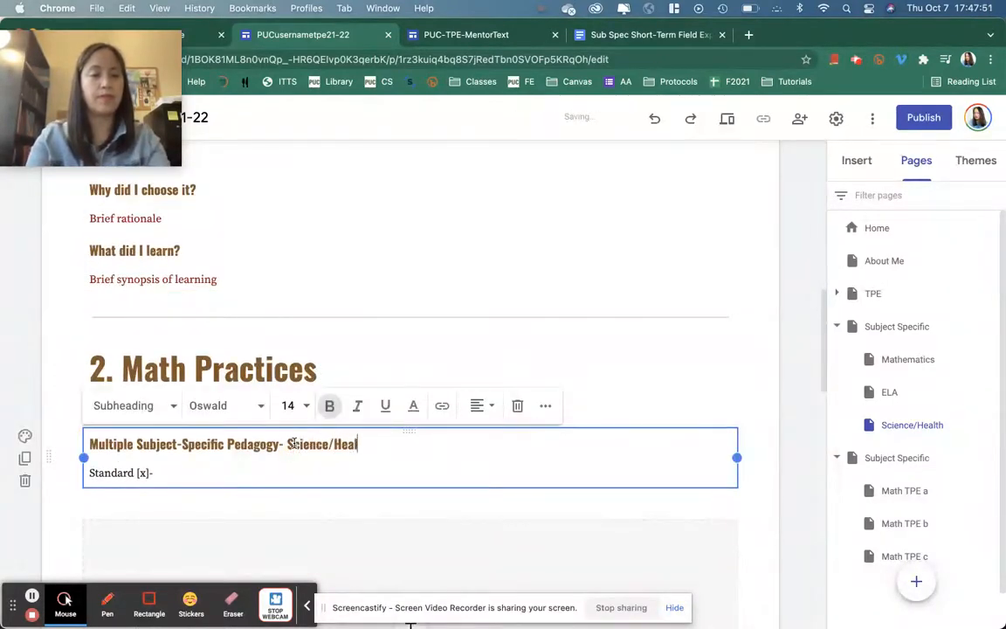
pyautogui.click(816, 408)
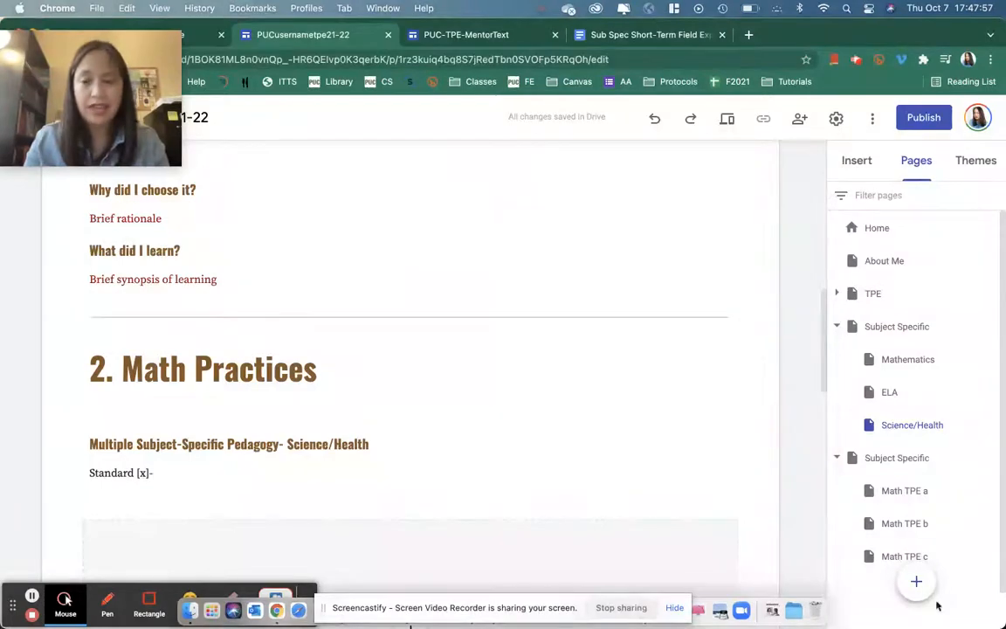
# - Preview the PUC-TPE-MentorText site and review its Subject Specific (MS) overview page
pyautogui.scroll(10, 687, 494)
pyautogui.click(542, 34)
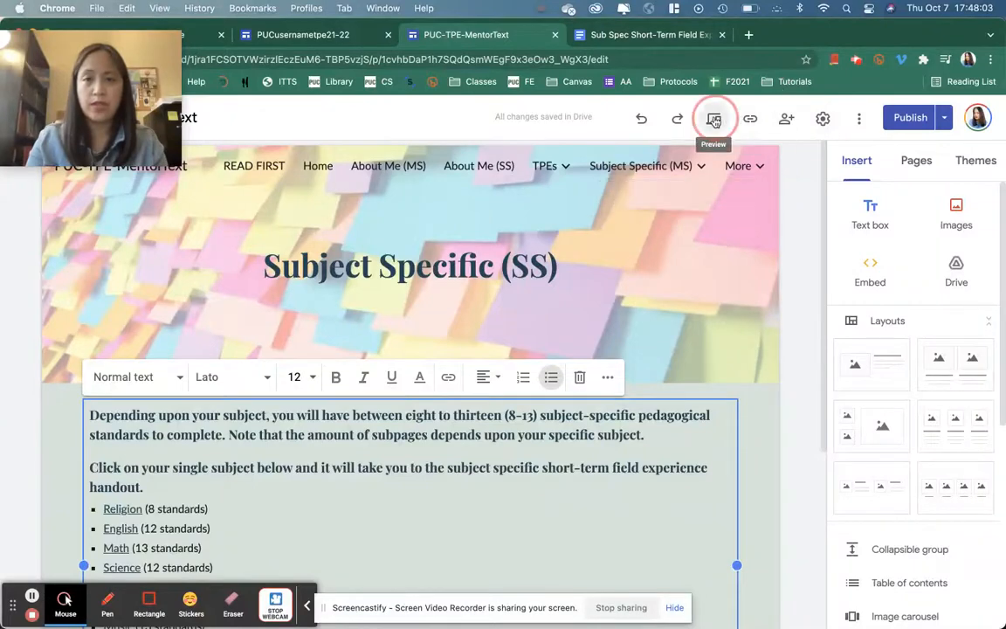
pyautogui.click(713, 118)
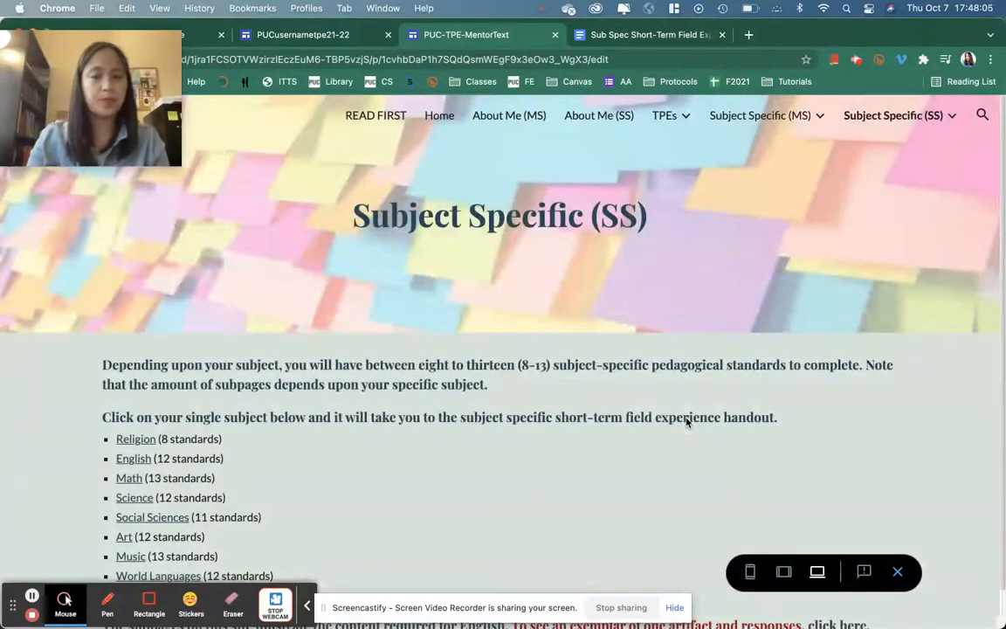
pyautogui.moveTo(769, 115)
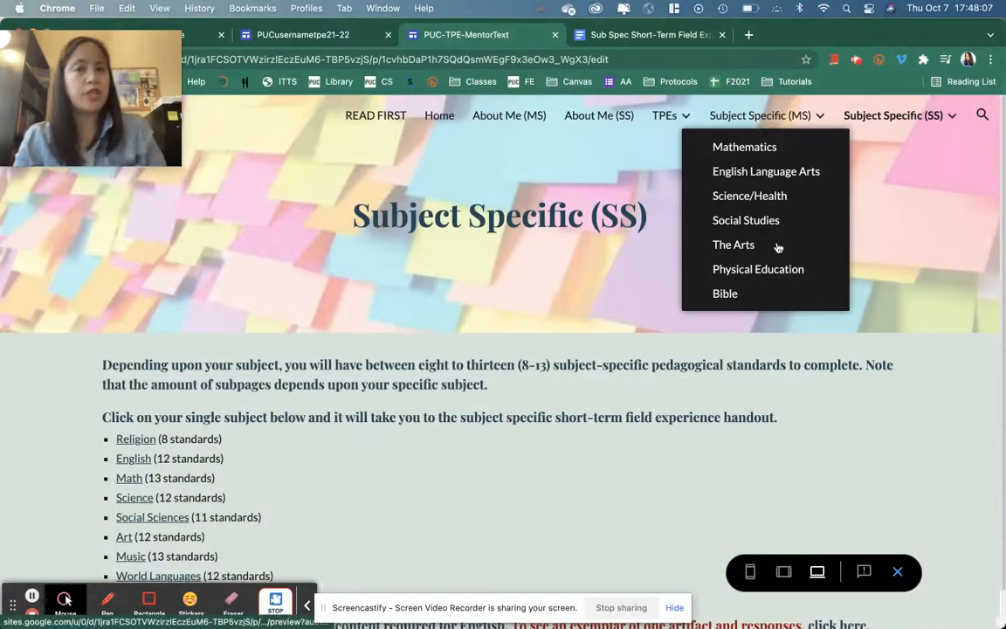
pyautogui.click(761, 116)
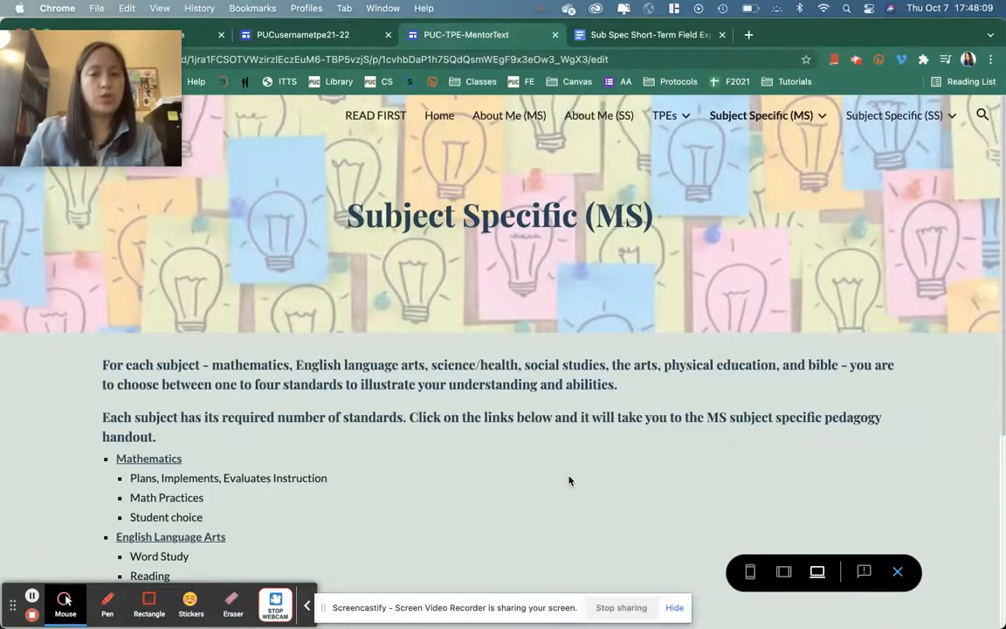
pyautogui.scroll(-3, 551, 436)
pyautogui.scroll(3, 550, 437)
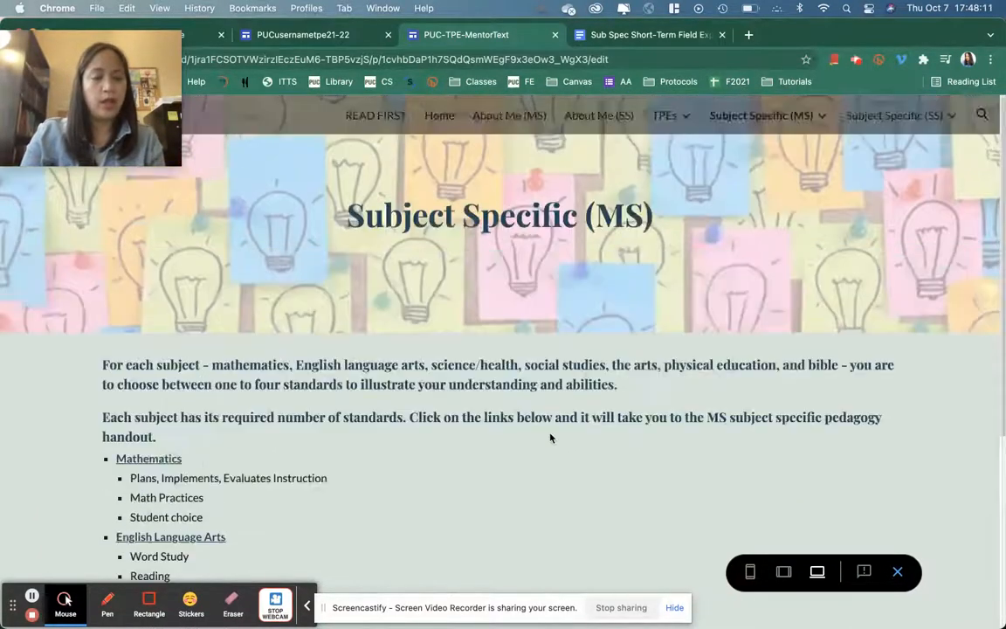
# - Open the mentor-text Mathematics subpage and examine its numbered sections, from the first artifact to the student choice section
pyautogui.click(735, 149)
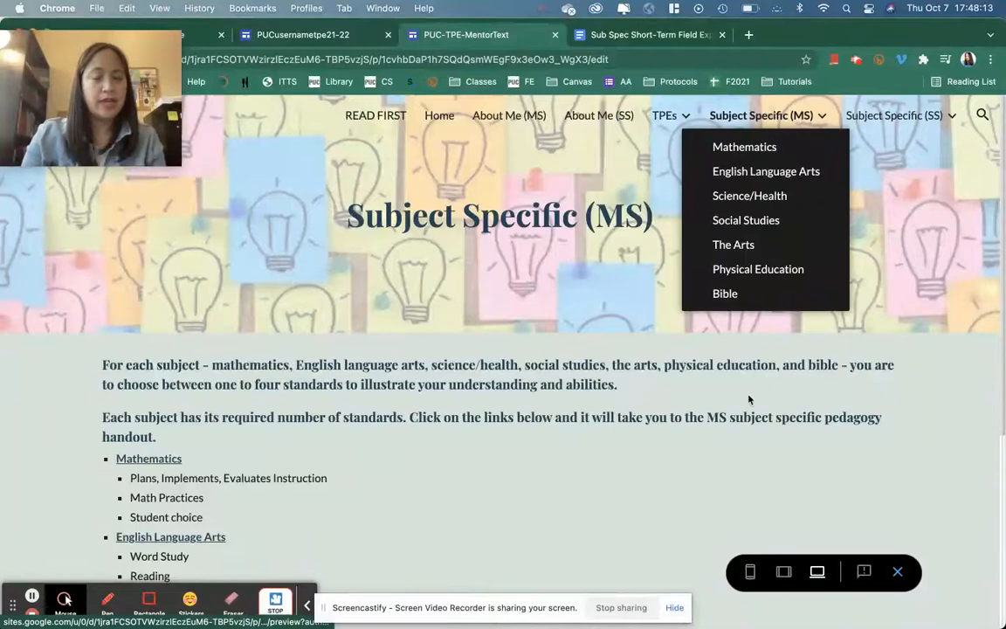
pyautogui.scroll(-2, 592, 467)
pyautogui.scroll(2, 591, 466)
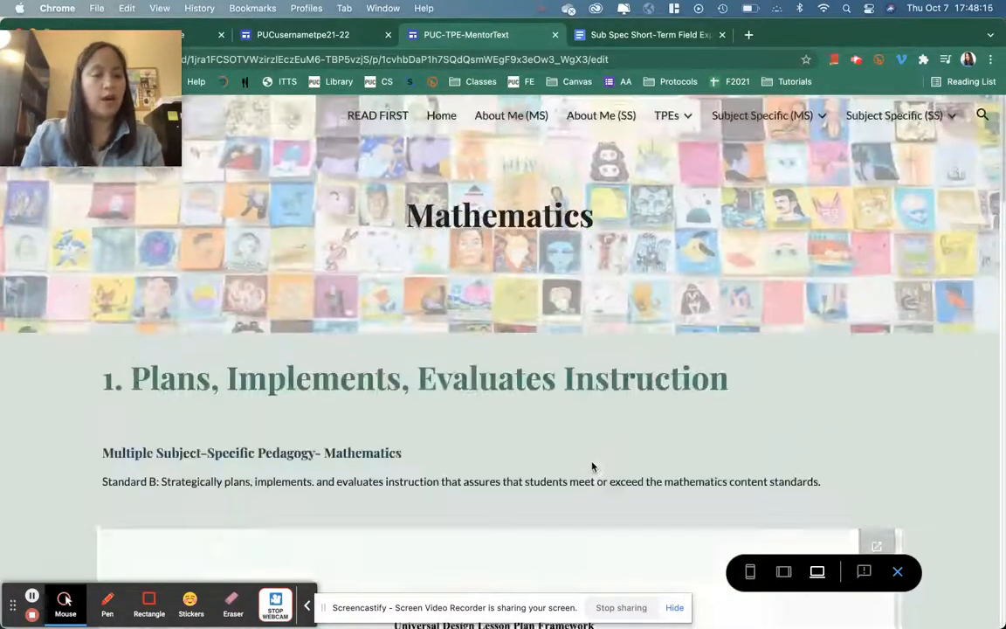
pyautogui.scroll(-2, 592, 467)
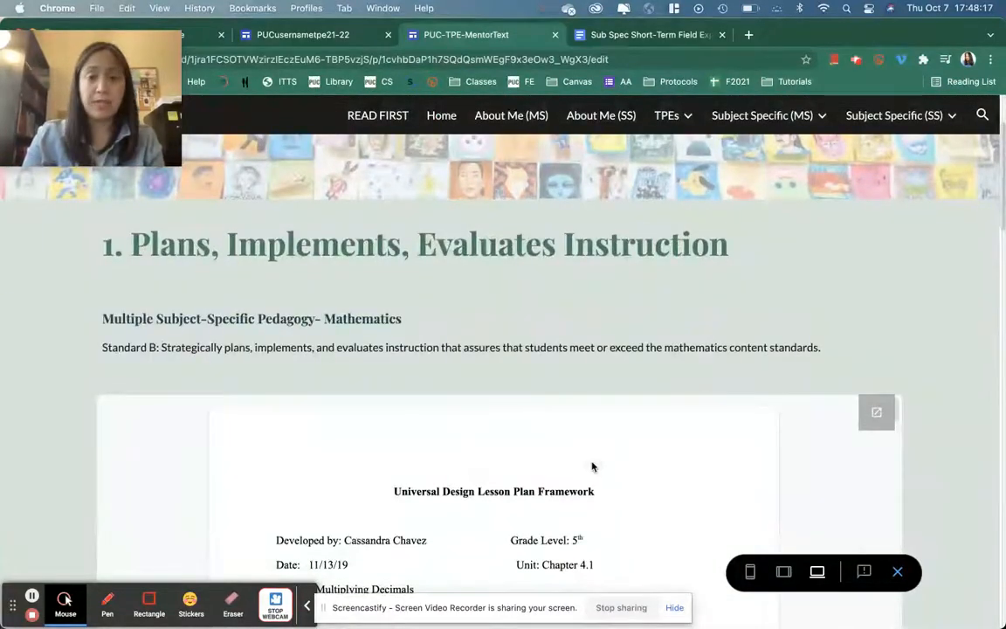
pyautogui.scroll(-3, 591, 467)
pyautogui.scroll(-5, 981, 401)
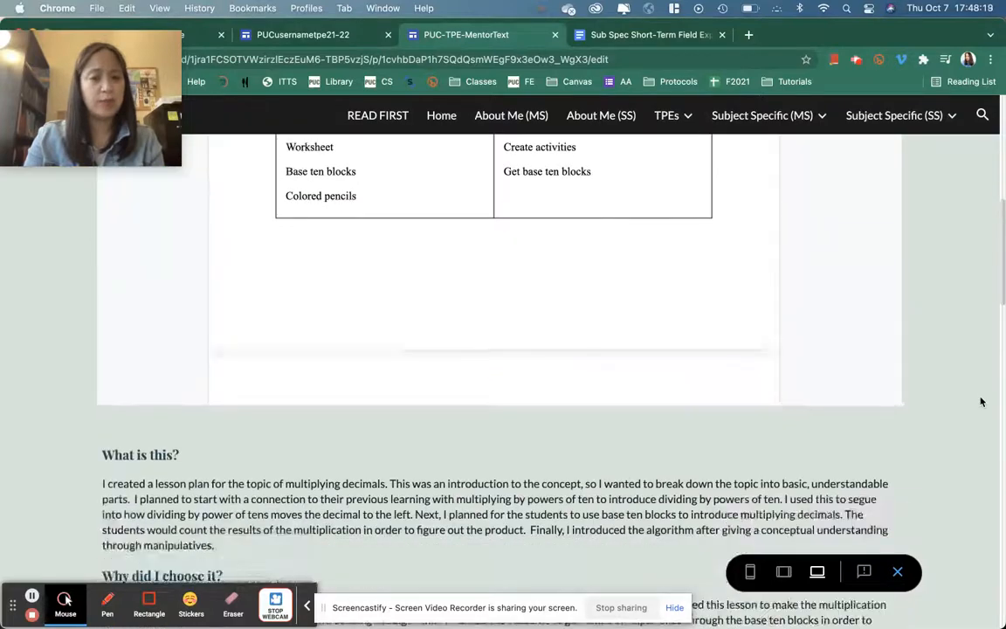
pyautogui.scroll(-10, 981, 402)
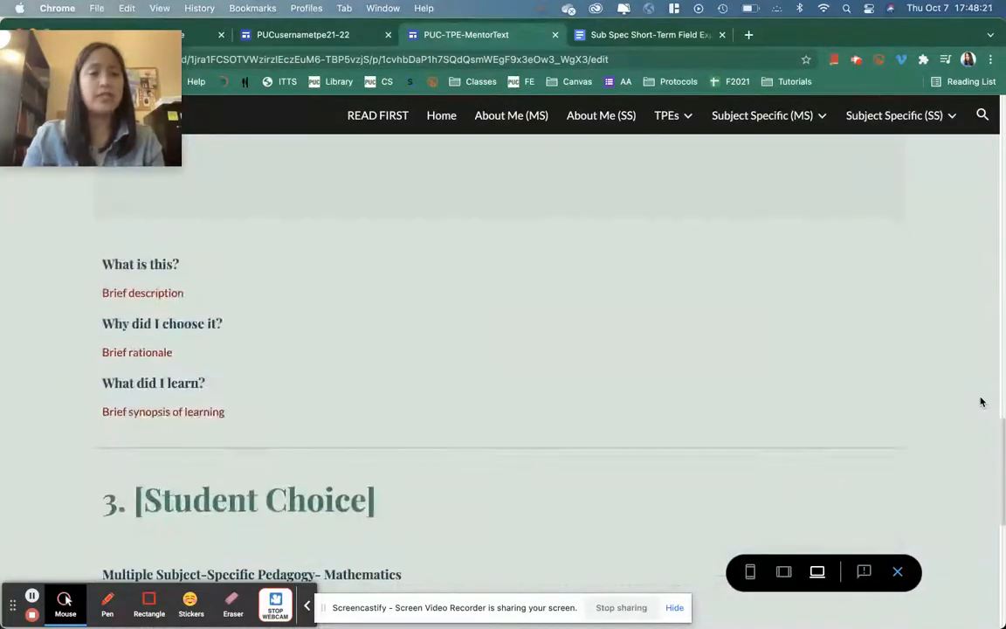
pyautogui.scroll(-3, 981, 402)
# - Open the mentor-text English Language Arts subpage and examine how its sections are laid out
pyautogui.moveTo(830, 128)
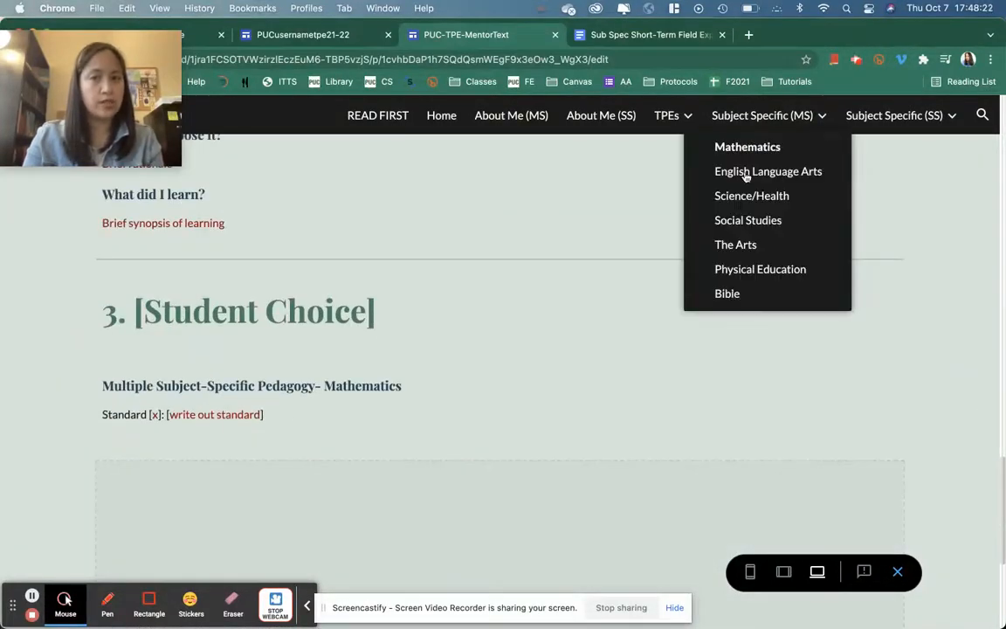
pyautogui.click(845, 177)
pyautogui.scroll(-4, 943, 408)
pyautogui.scroll(-10, 943, 408)
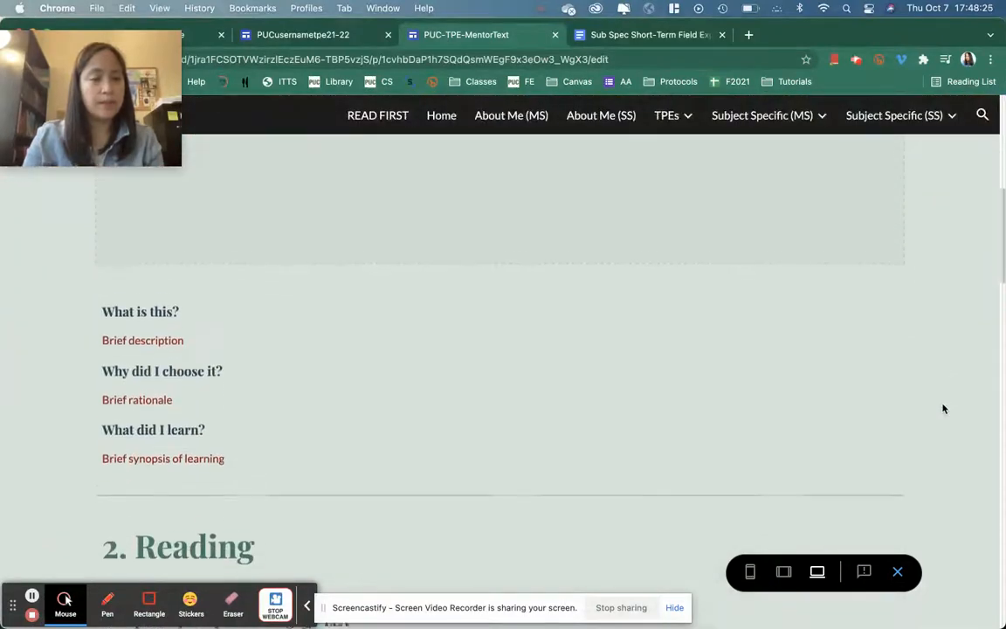
pyautogui.scroll(-15, 944, 408)
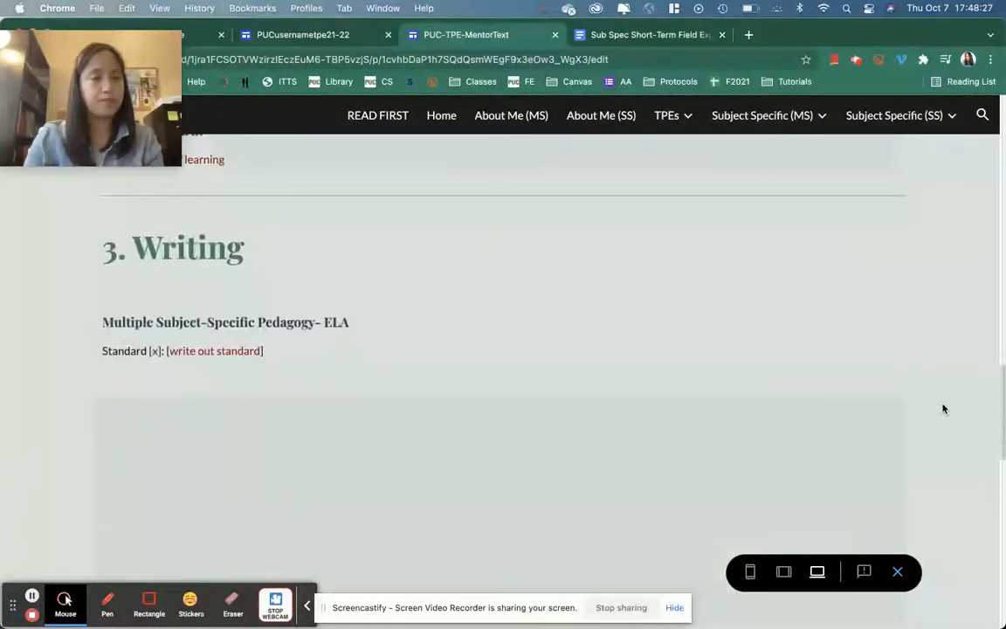
pyautogui.scroll(-5, 944, 408)
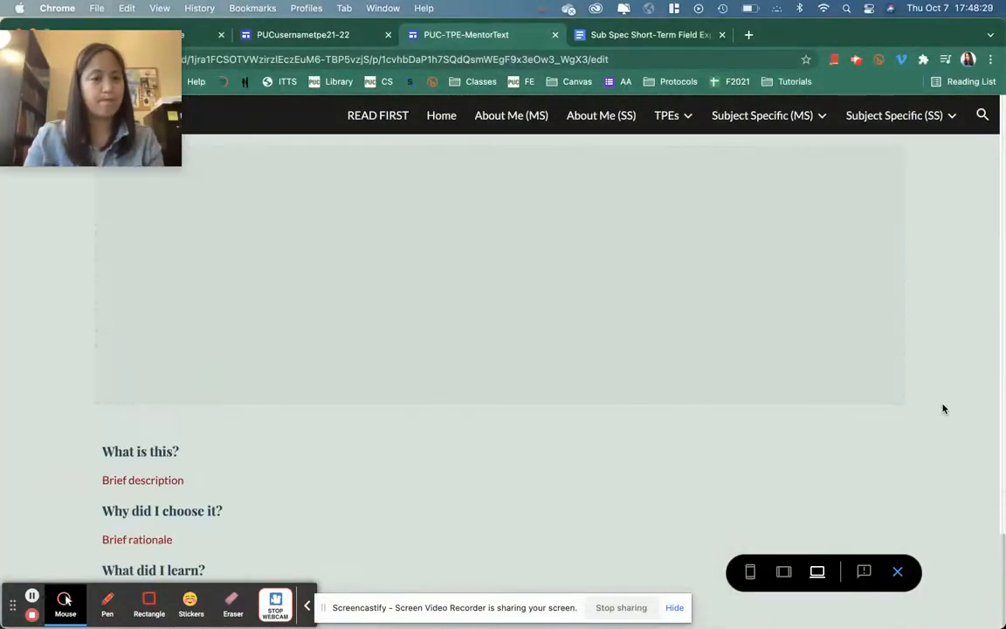
# - Open the mentor-text Science/Health subpage and examine its sections and placeholders
pyautogui.moveTo(766, 117)
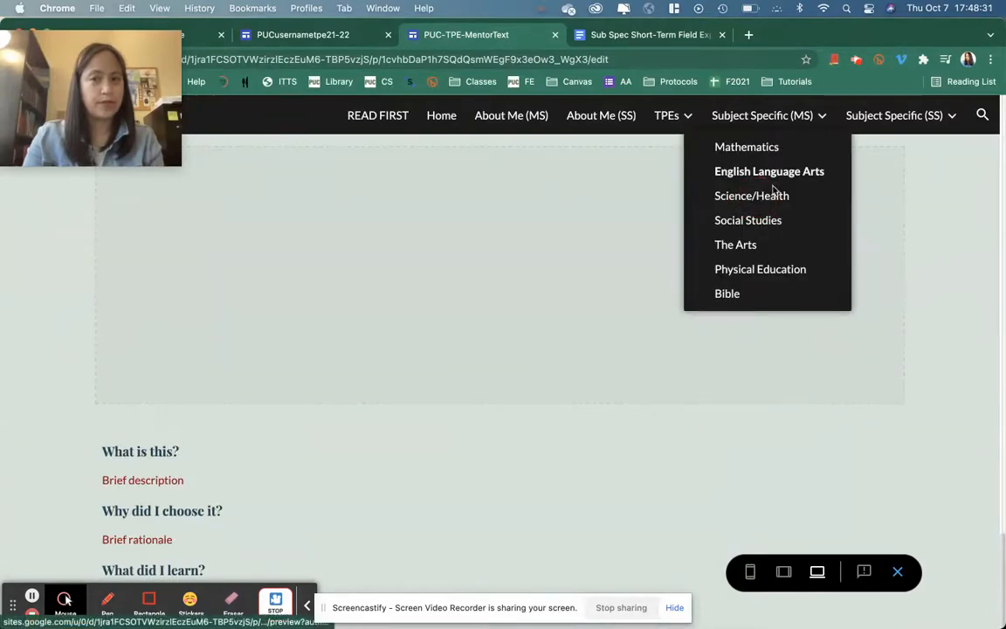
pyautogui.click(753, 198)
pyautogui.scroll(-10, 873, 395)
pyautogui.scroll(-10, 874, 395)
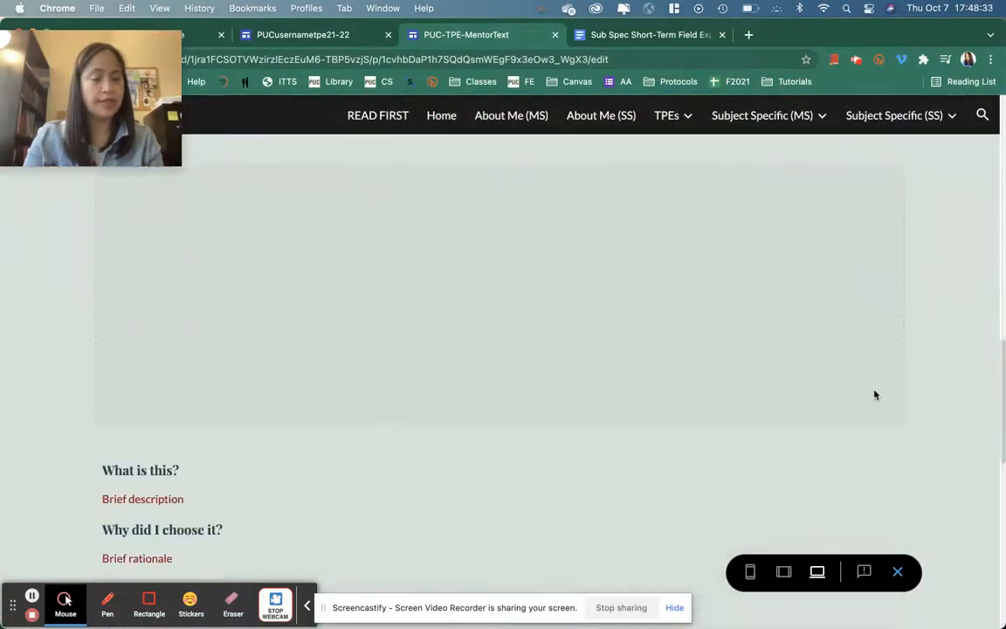
pyautogui.scroll(-3, 875, 395)
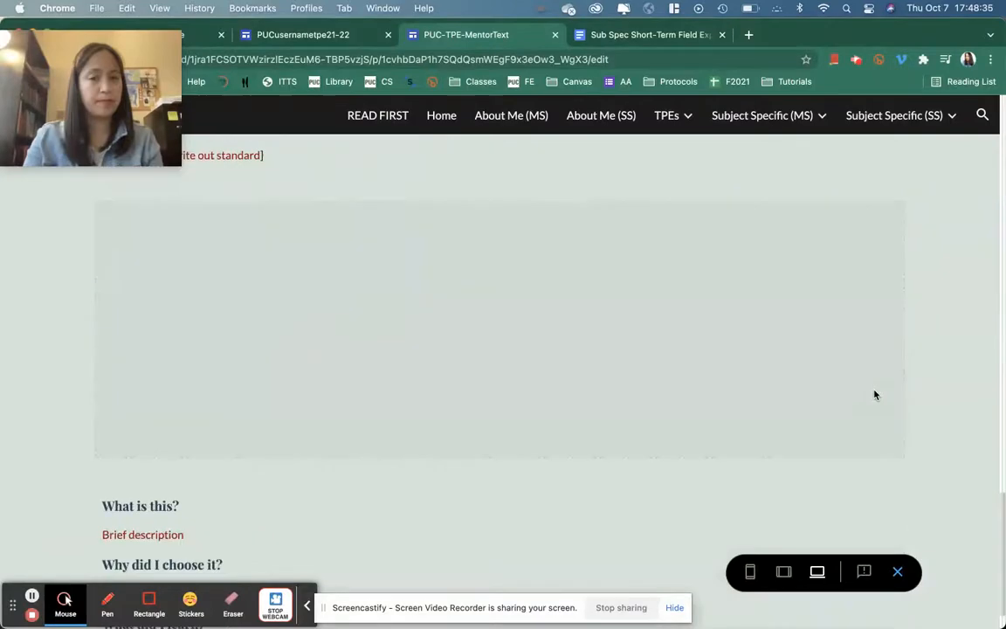
# - Open the mentor-text Social Studies subpage and examine its artifact sections and placeholders
pyautogui.moveTo(802, 119)
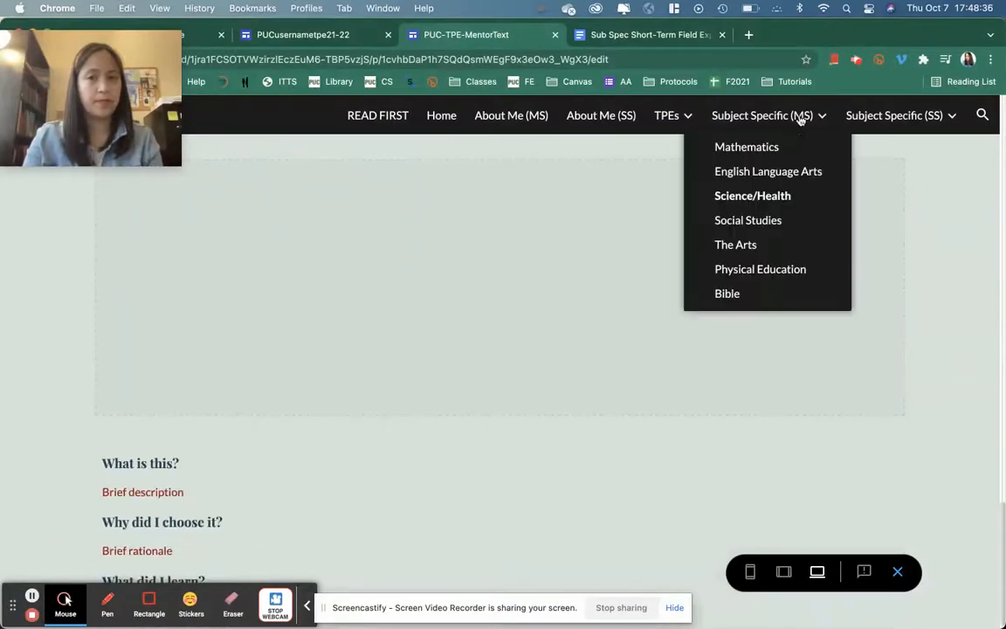
pyautogui.click(760, 220)
pyautogui.scroll(-3, 928, 374)
pyautogui.scroll(-6, 928, 374)
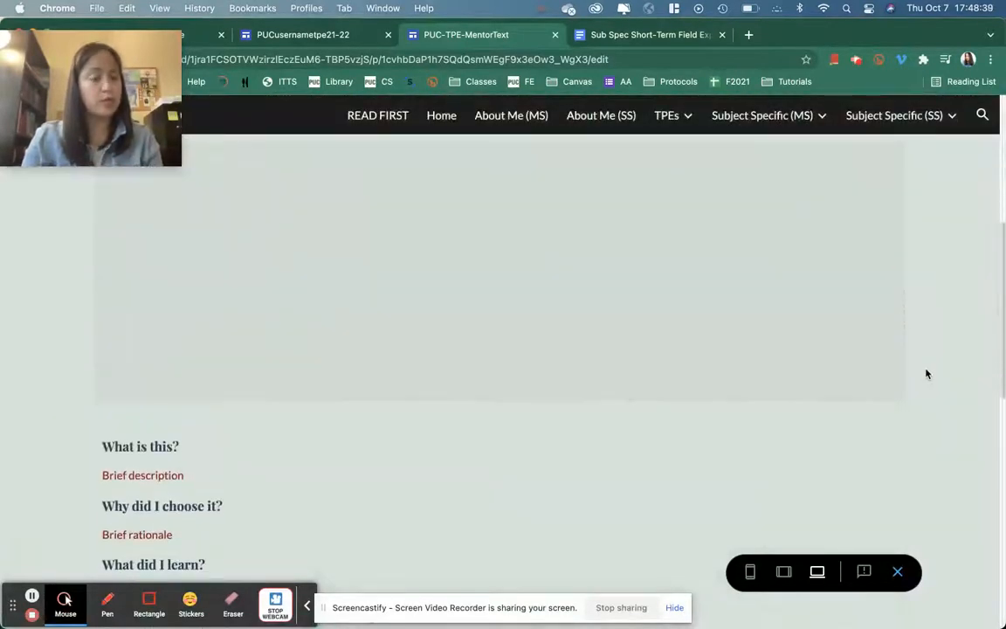
pyautogui.scroll(4, 928, 374)
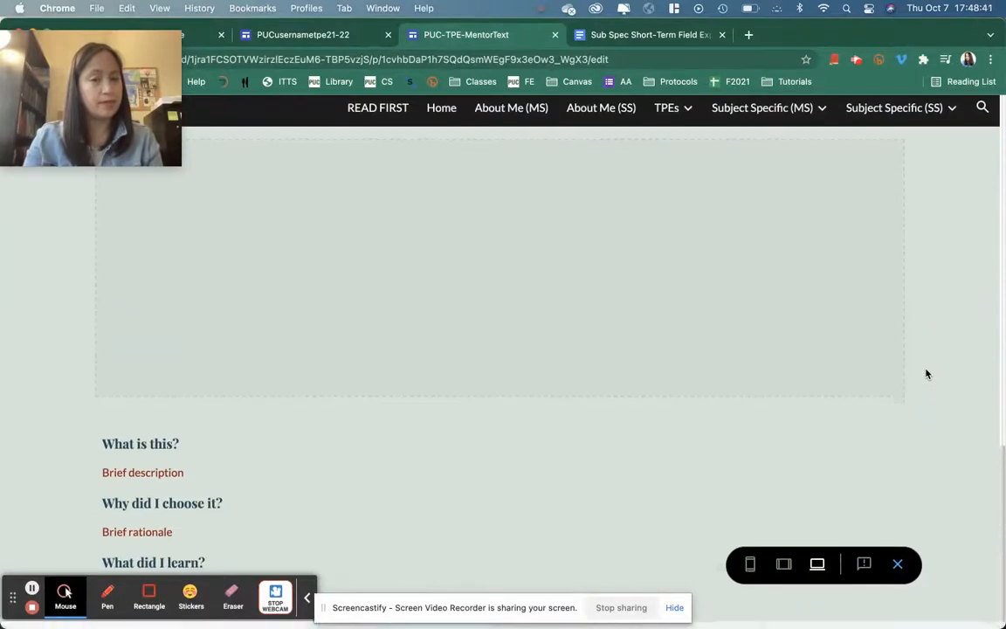
pyautogui.scroll(-5, 926, 374)
# - View the mentor-text subpages for The Arts, Physical Education and Bible, checking their student choice sections
pyautogui.moveTo(856, 129)
pyautogui.moveTo(769, 115)
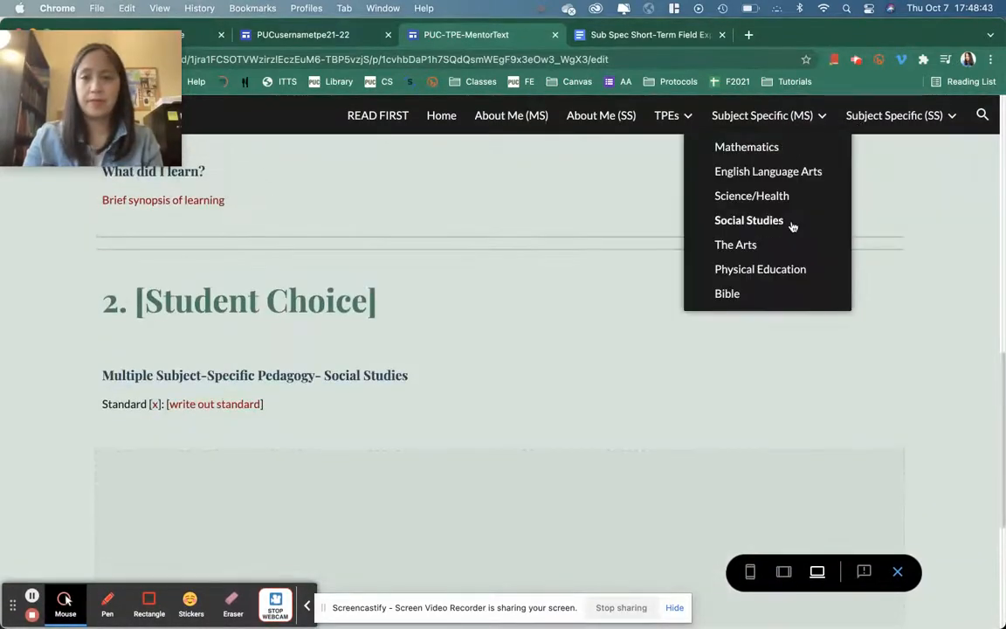
pyautogui.click(742, 244)
pyautogui.scroll(-5, 955, 337)
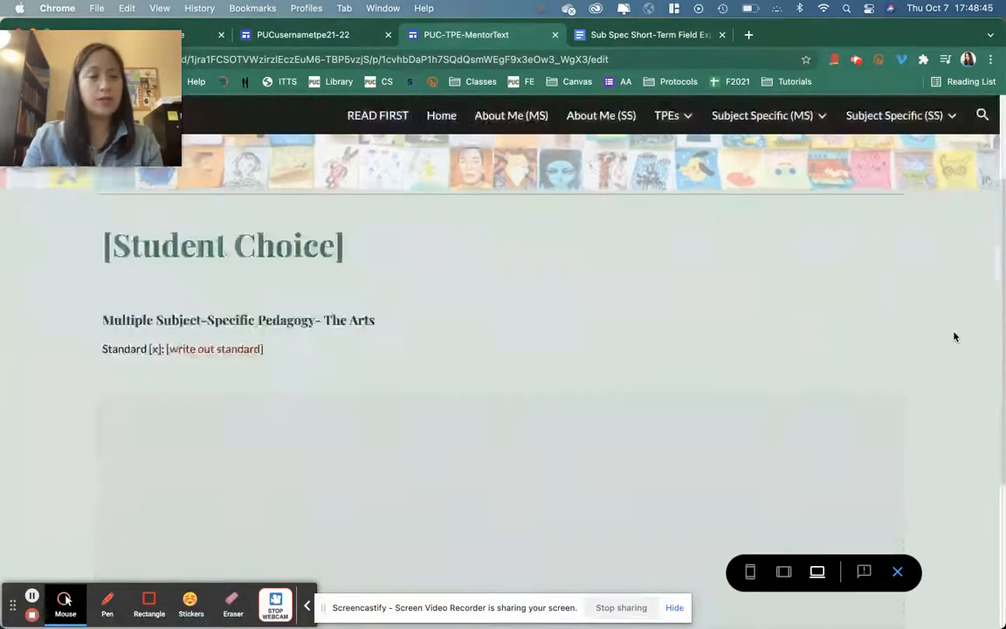
pyautogui.scroll(5, 955, 337)
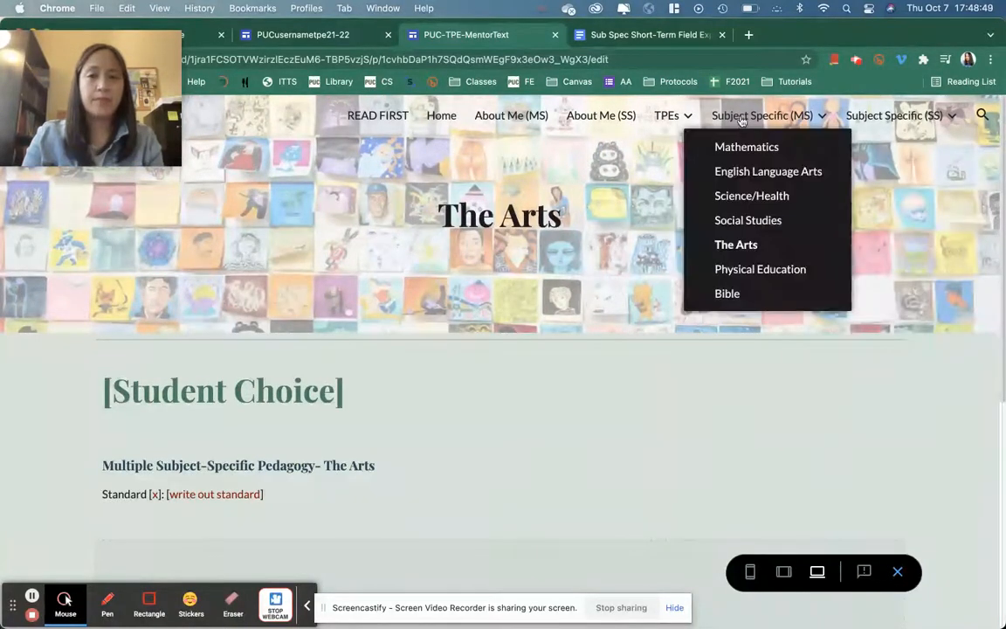
pyautogui.click(750, 270)
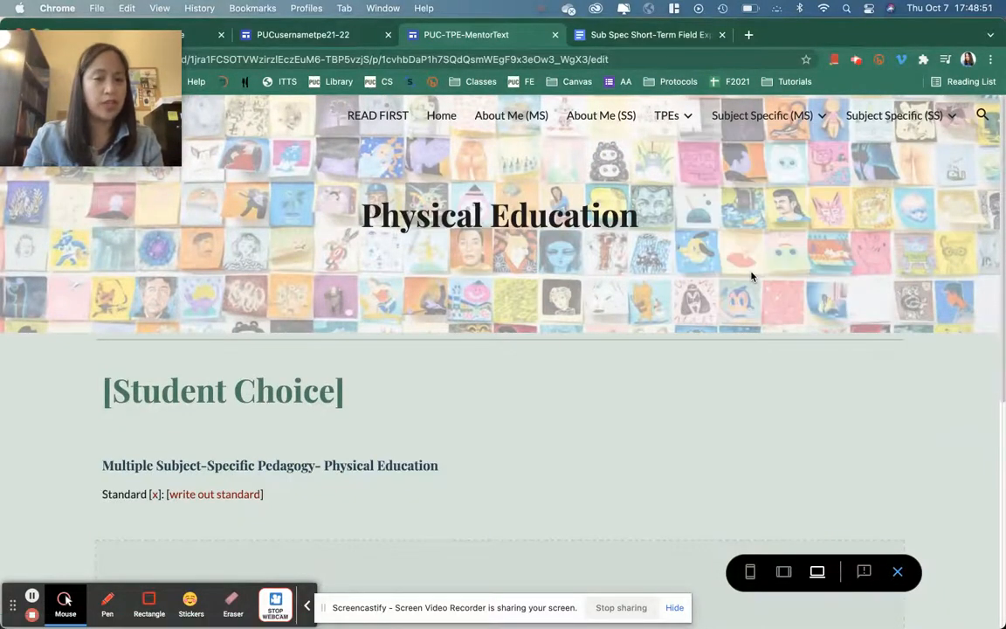
pyautogui.click(737, 293)
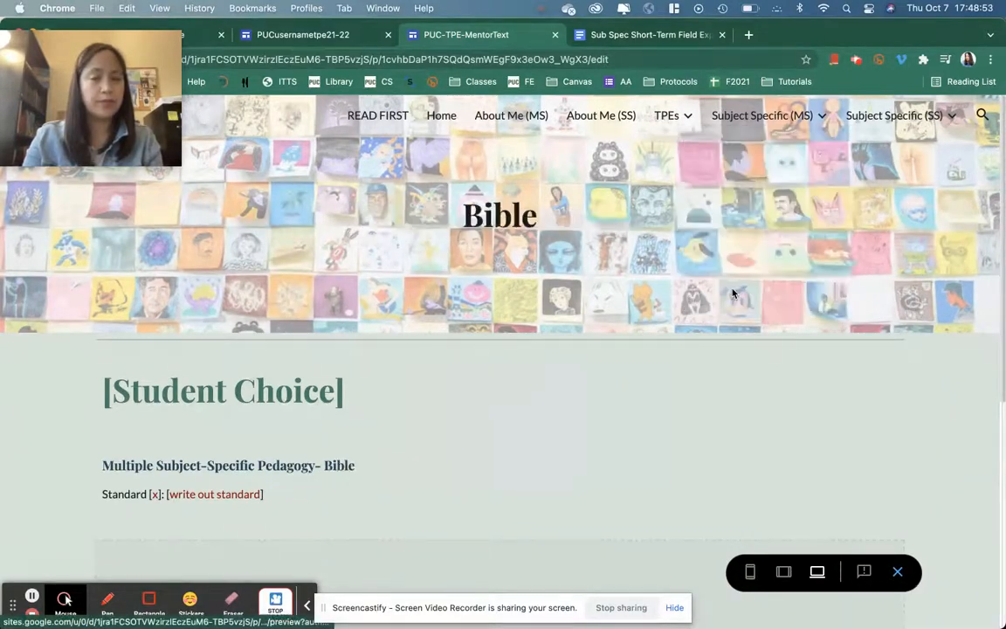
# - Open the single-subject ELA TPE i subpage and examine its standard line, artifact placeholders and reflection prompts
pyautogui.moveTo(906, 114)
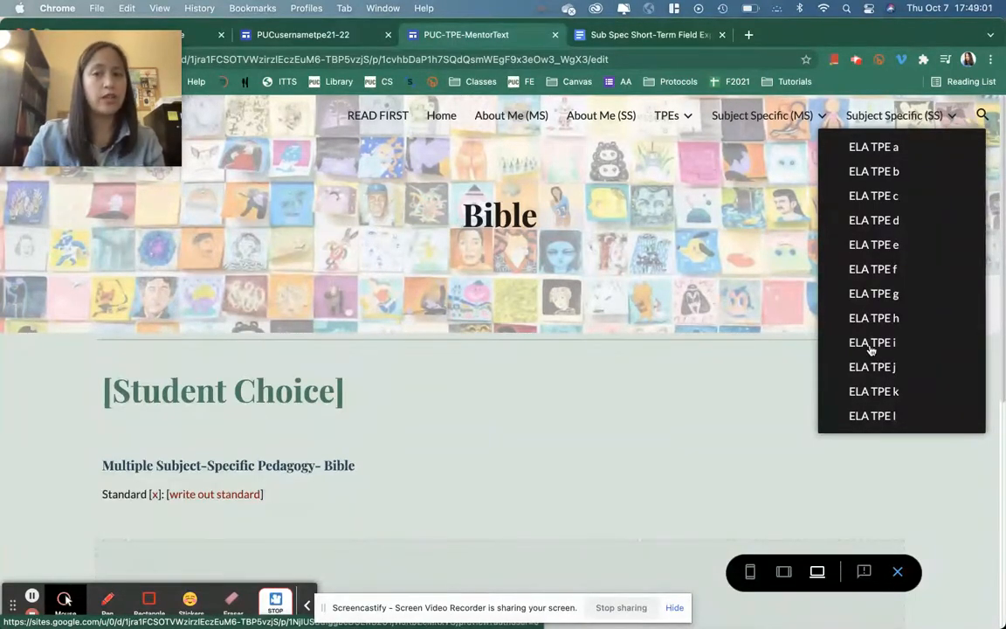
pyautogui.click(900, 376)
pyautogui.scroll(-5, 946, 465)
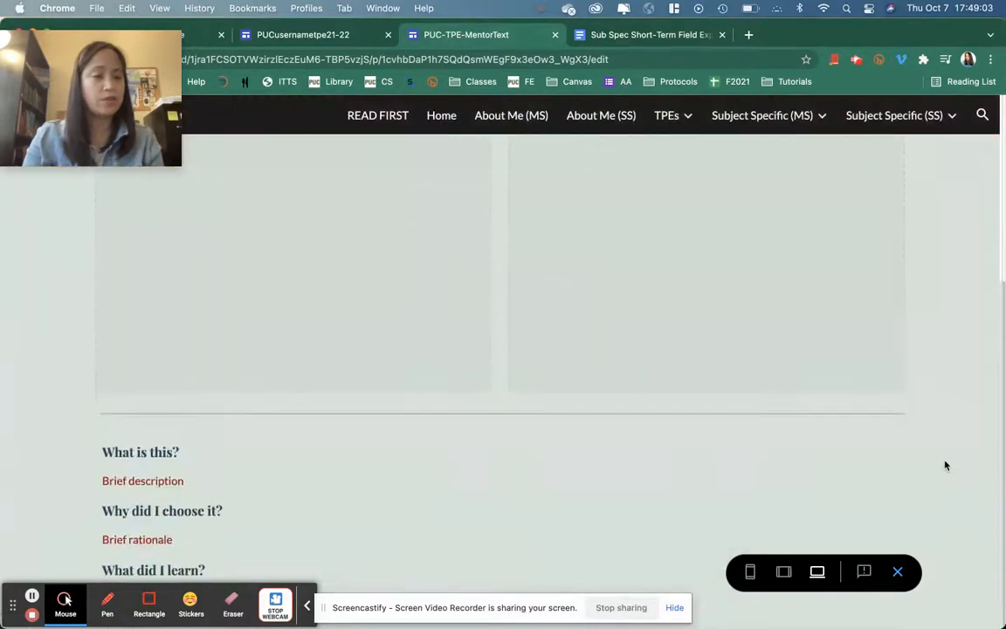
pyautogui.scroll(5, 946, 465)
pyautogui.scroll(-3, 194, 360)
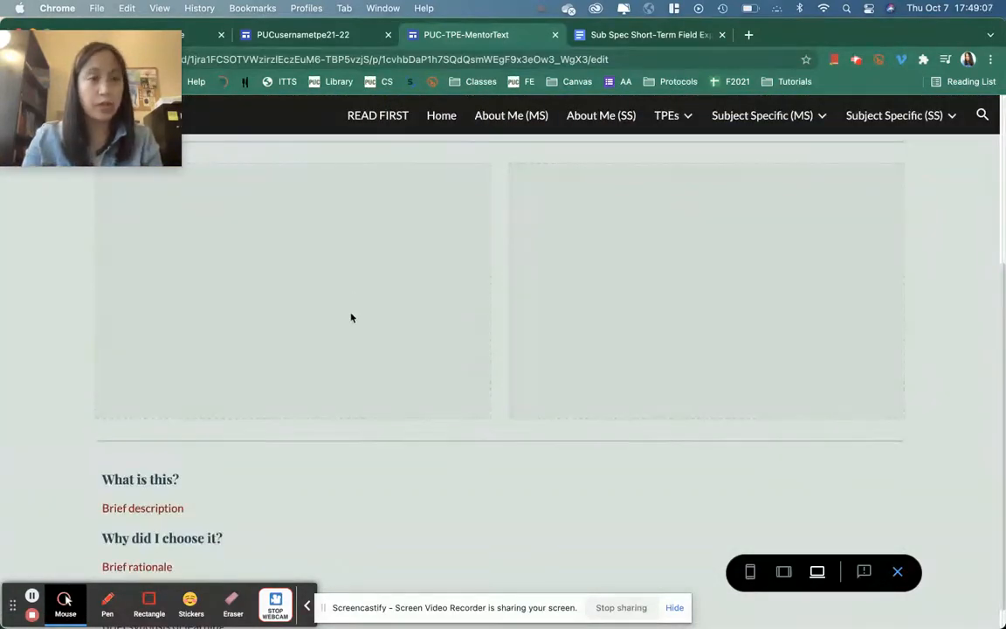
pyautogui.scroll(-1, 317, 512)
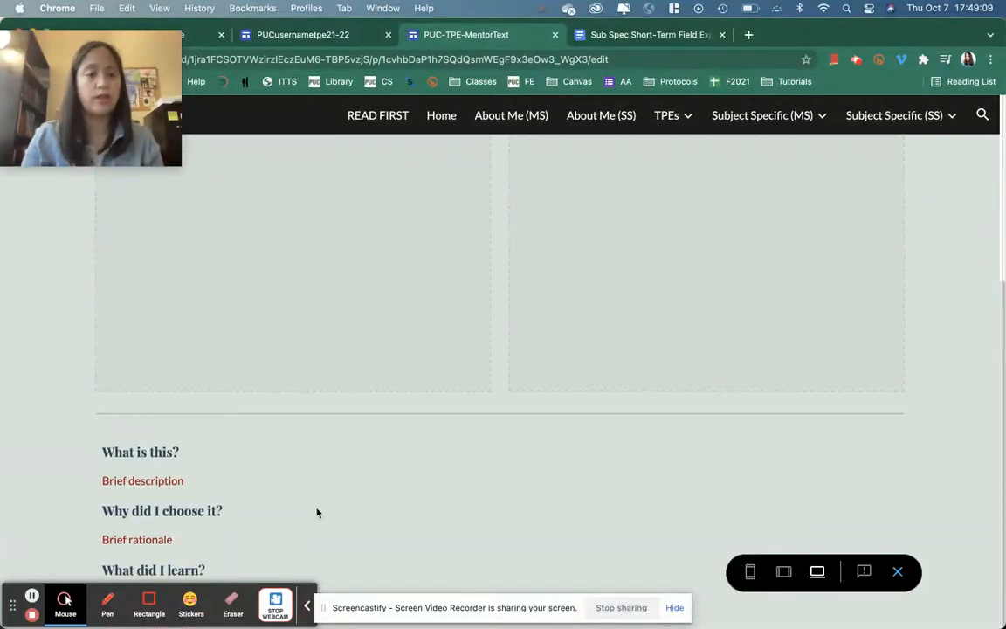
pyautogui.scroll(4, 805, 270)
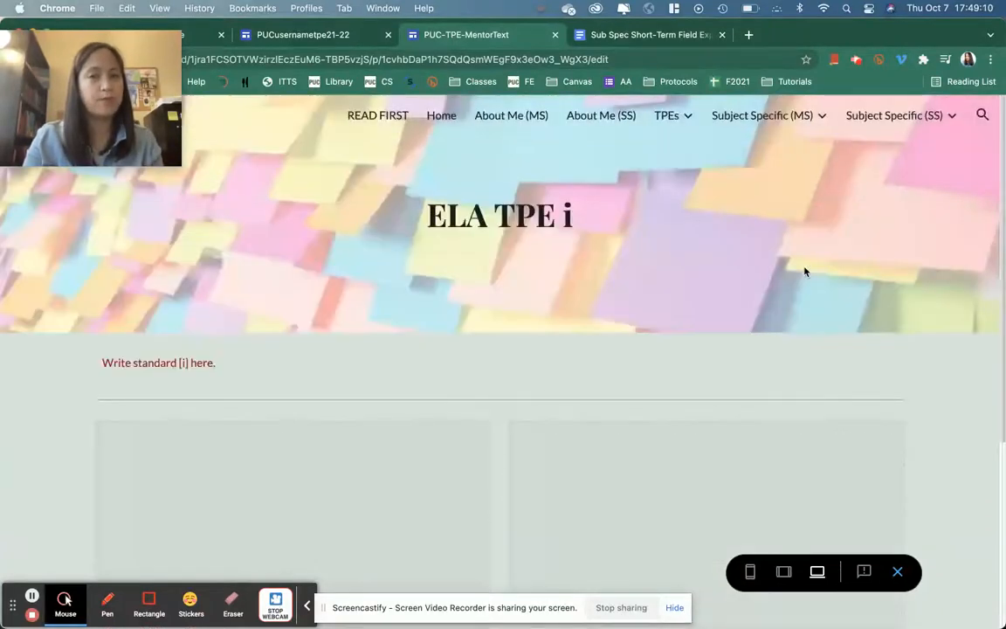
# - Open the READ FIRST page for editing and add a new line below the "Hello Teacher Candidates." heading
pyautogui.click(377, 115)
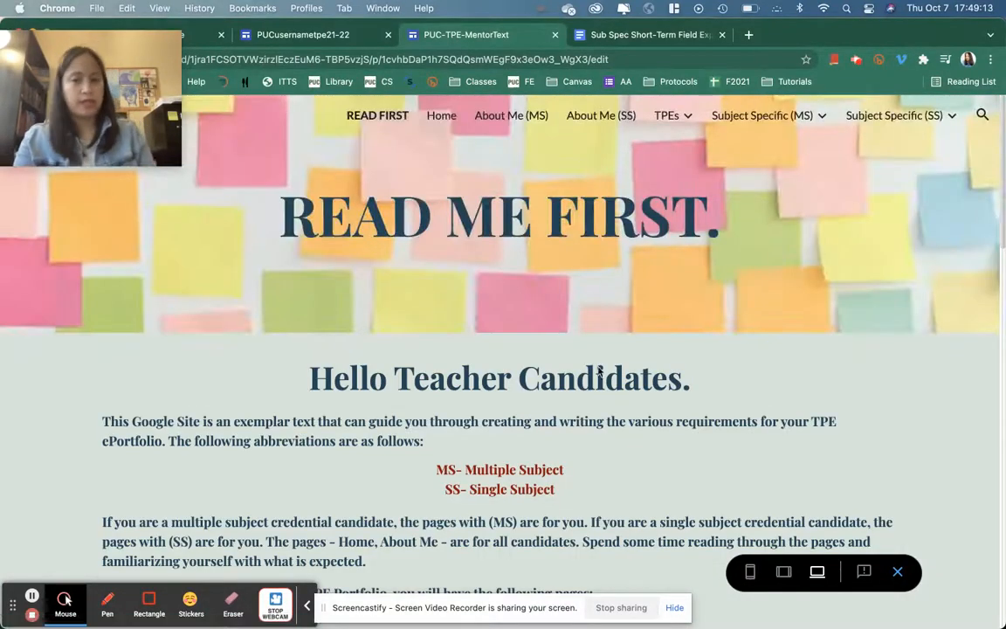
pyautogui.click(898, 573)
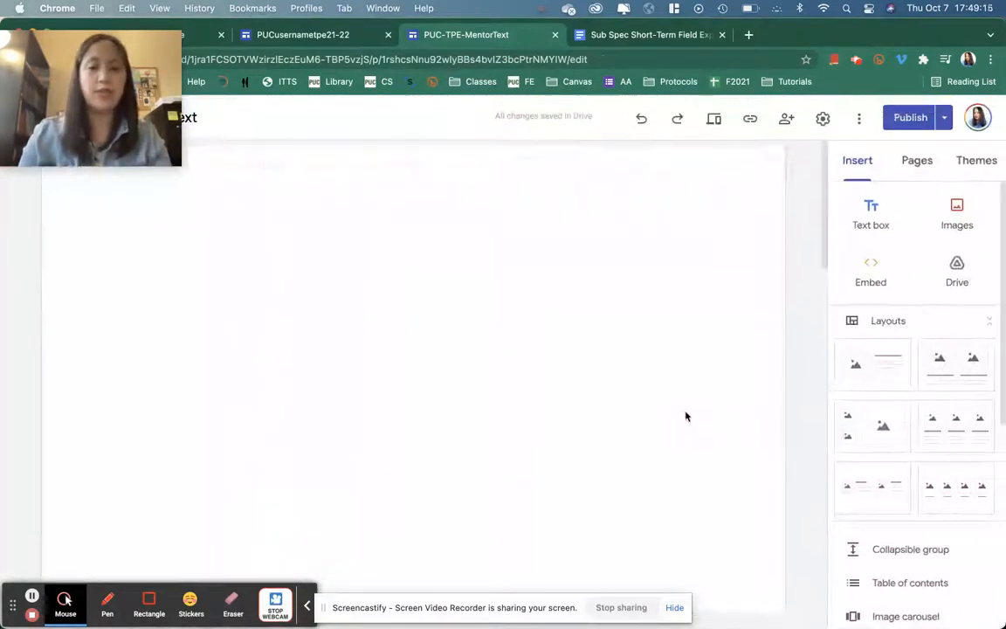
pyautogui.scroll(-4, 721, 338)
pyautogui.click(617, 285)
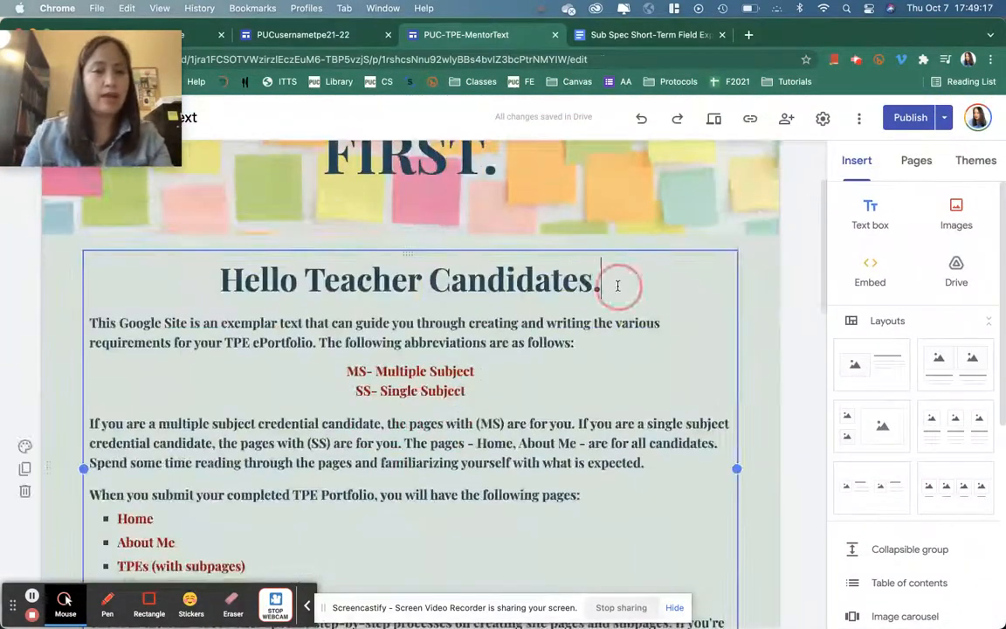
pyautogui.press('Return')
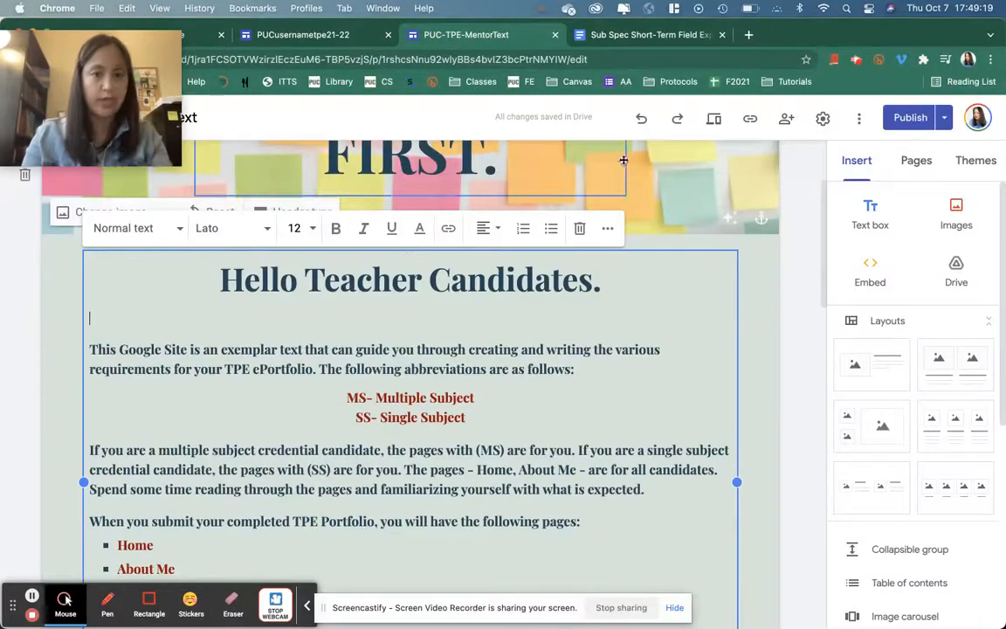
# - Enter bit.ly/puc-tpe on the new line as centered text in the Title style
pyautogui.click(486, 229)
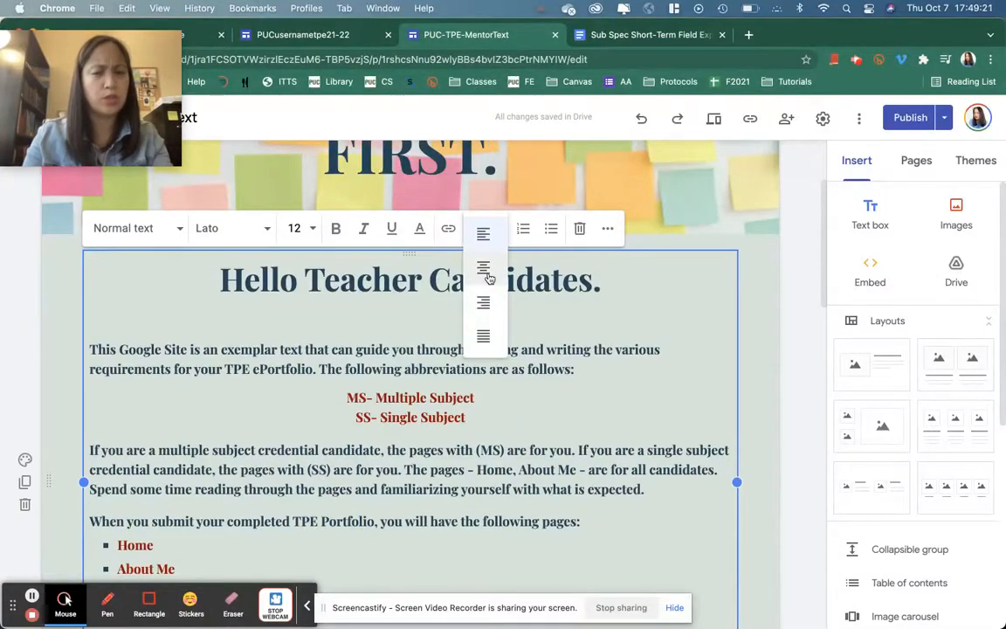
pyautogui.click(483, 268)
pyautogui.click(152, 238)
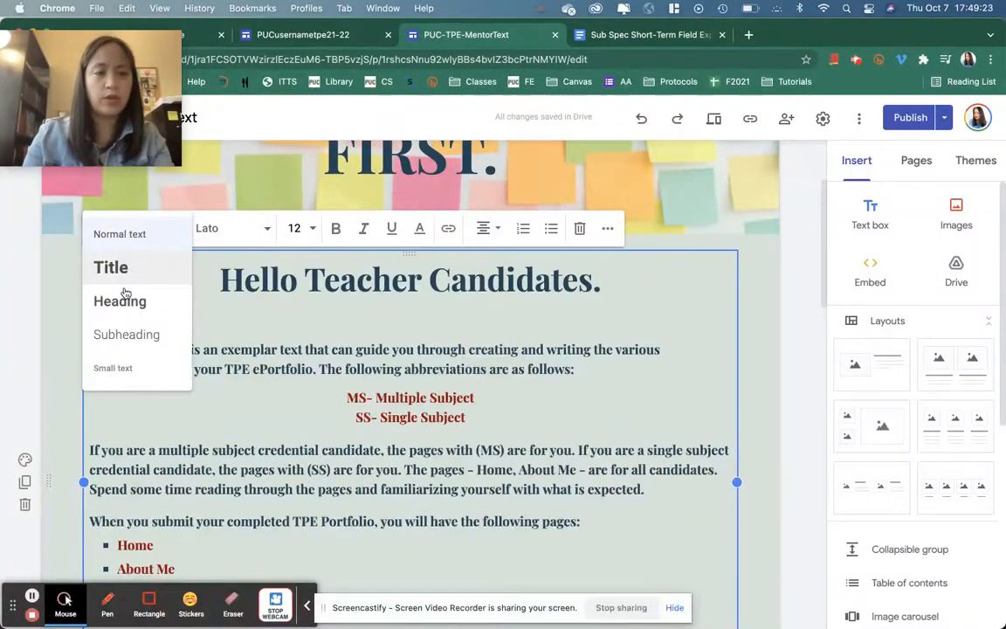
pyautogui.click(98, 269)
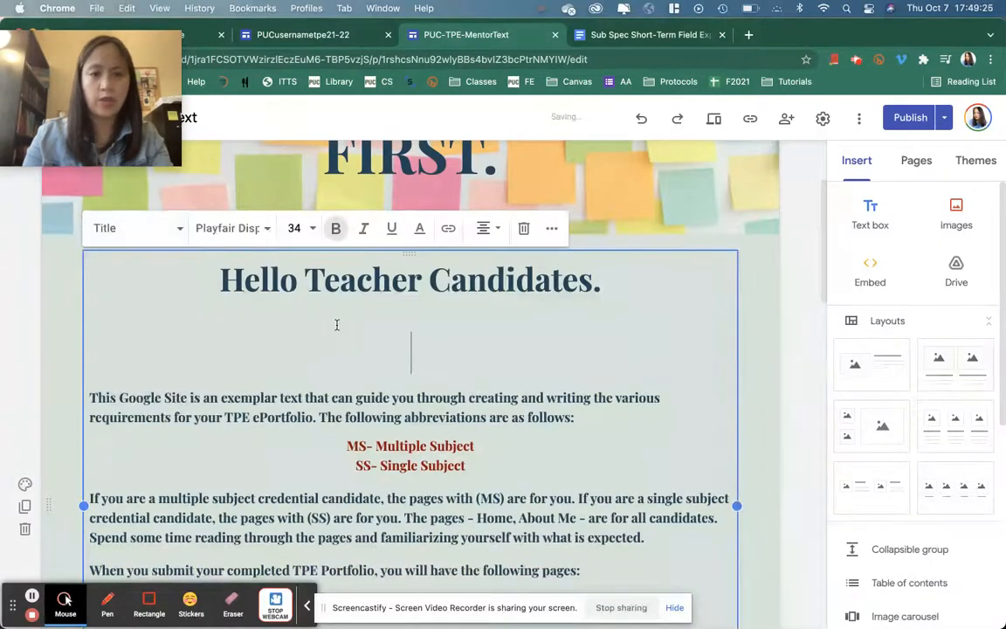
pyautogui.write('bit.l')
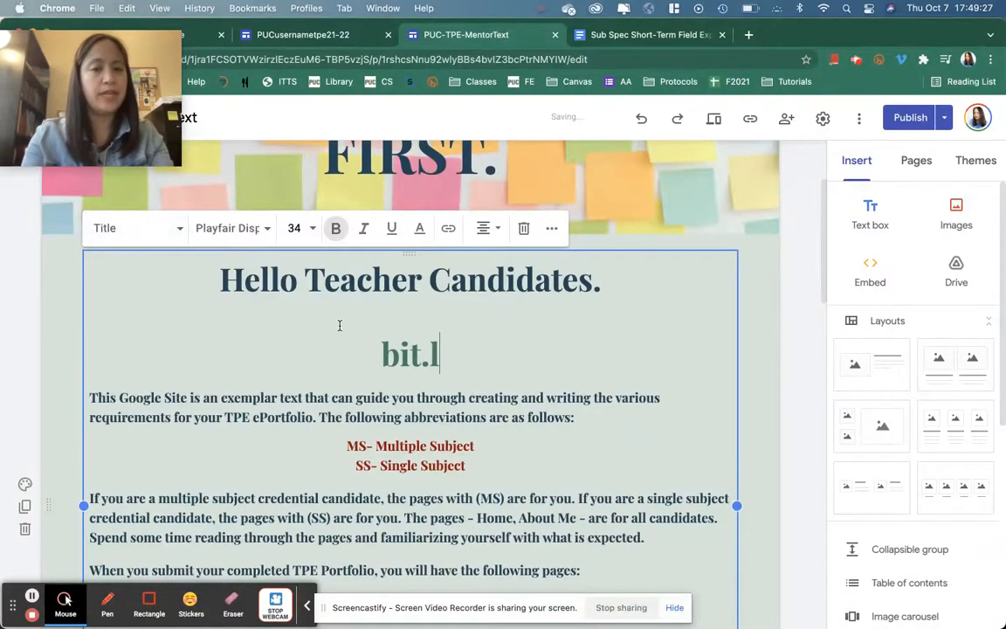
pyautogui.write('y/puc-tpe')
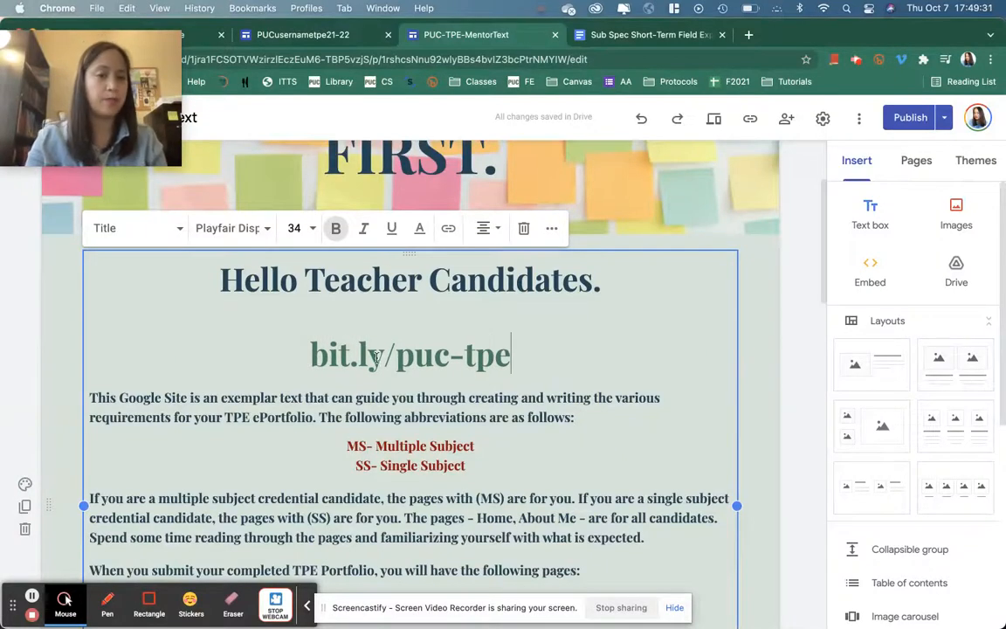
# - Load bit.ly/puc-tpe in the browser tab that holds the English short-term field experience evaluation document
pyautogui.tripleClick(340, 325)
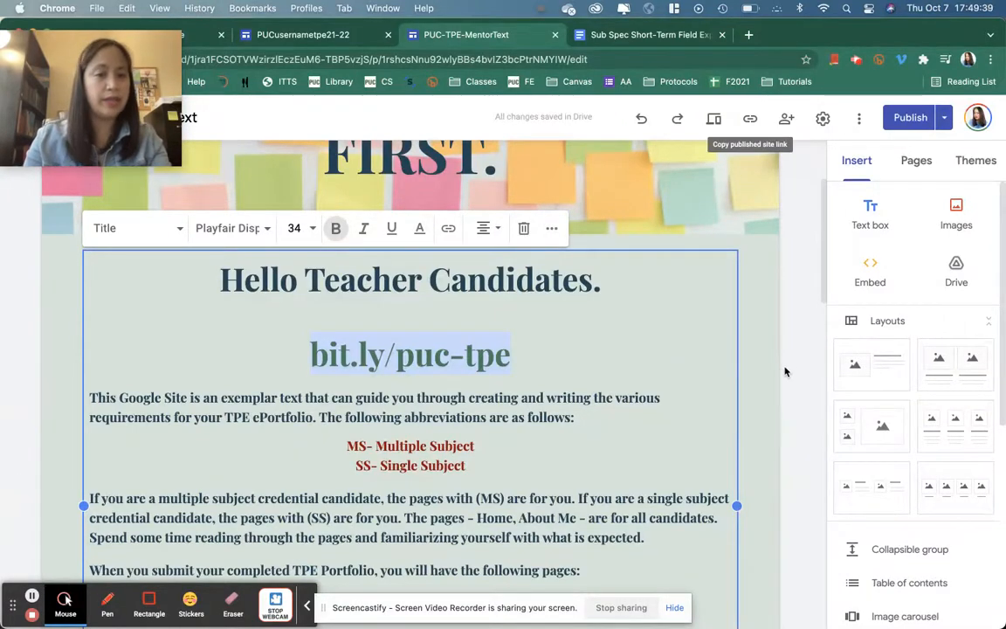
pyautogui.click(700, 37)
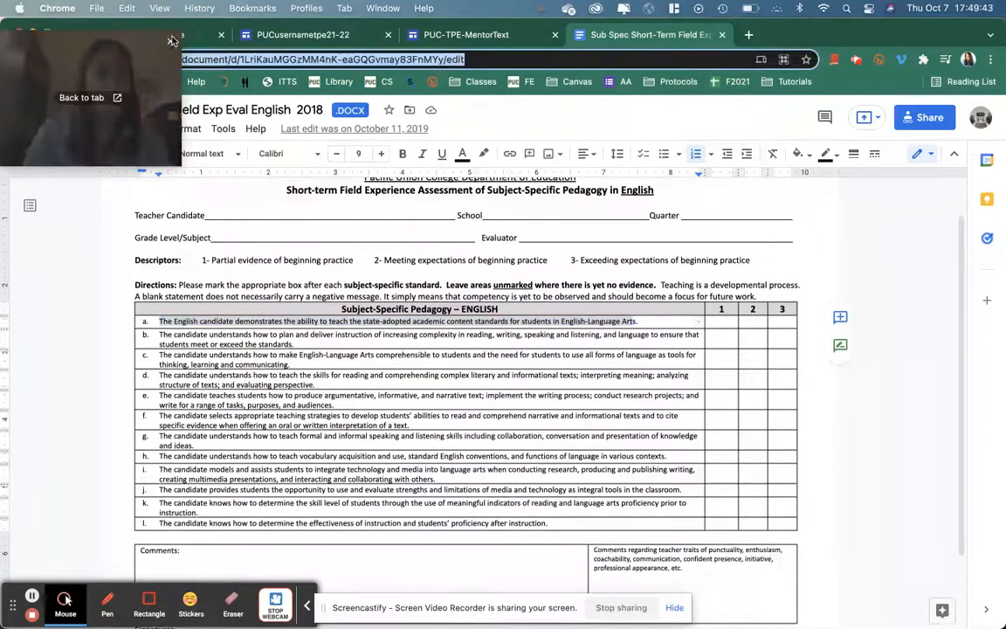
pyautogui.moveTo(174, 40); pyautogui.dragTo(904, 34)
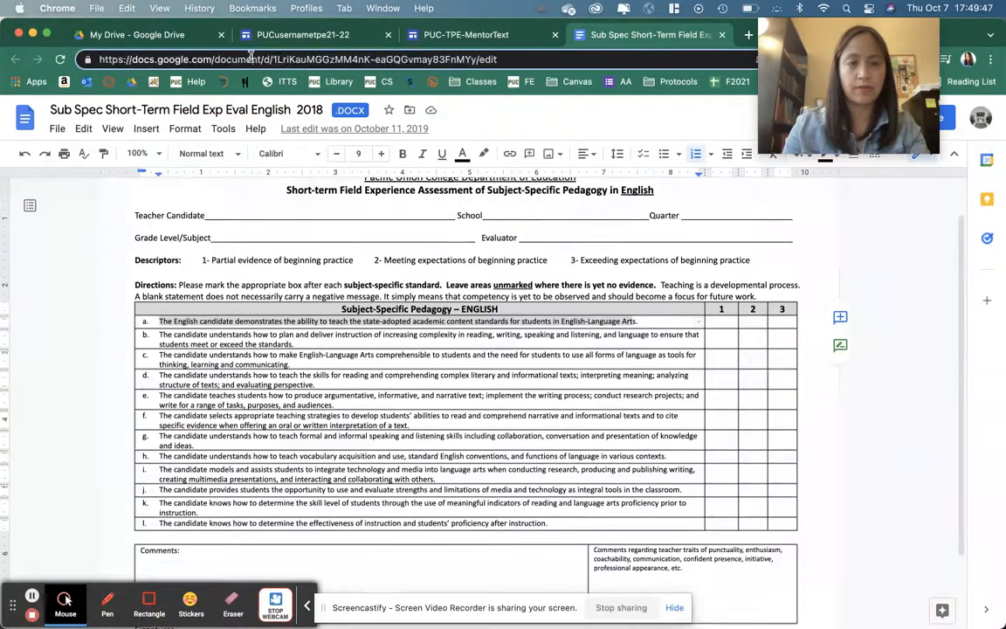
pyautogui.click(251, 58)
pyautogui.write('bit.ly/puc-tpe')
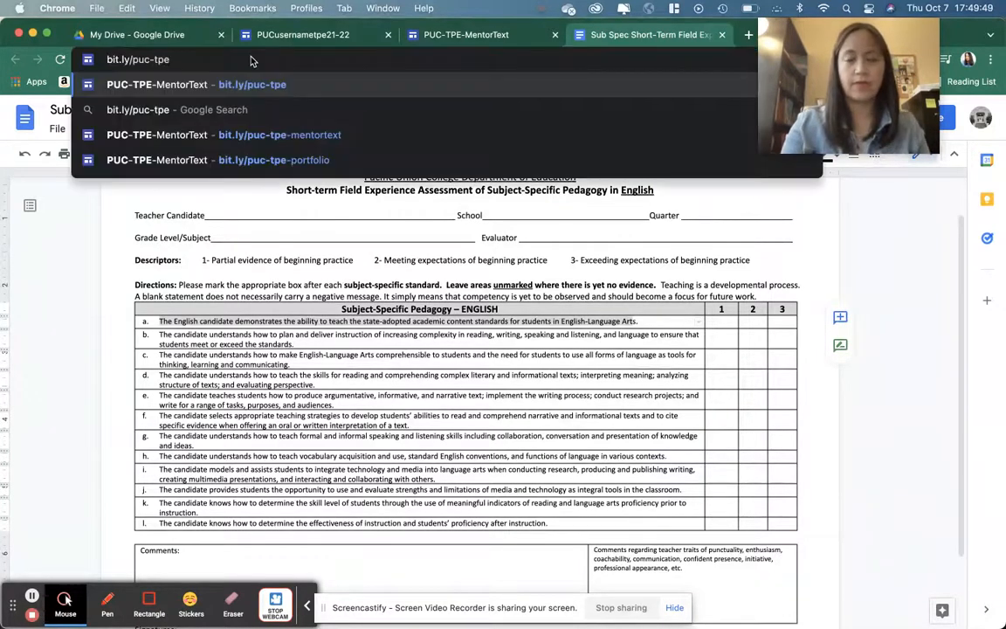
pyautogui.press('Return')
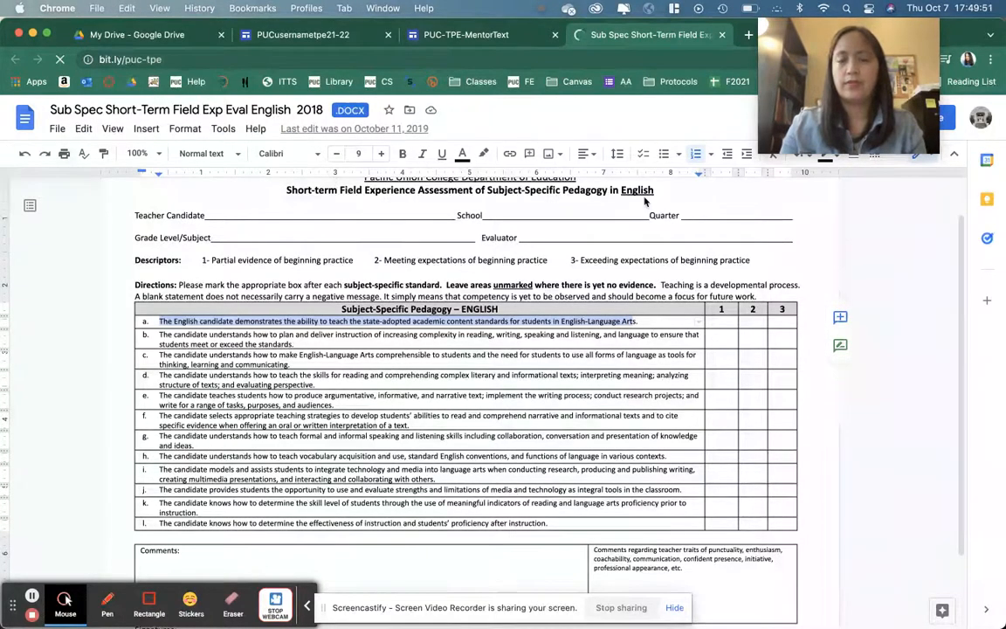
# - Look through the published READ FIRST page down to the Google Sites tutorial videos and return to its beginning
pyautogui.scroll(-1, 617, 306)
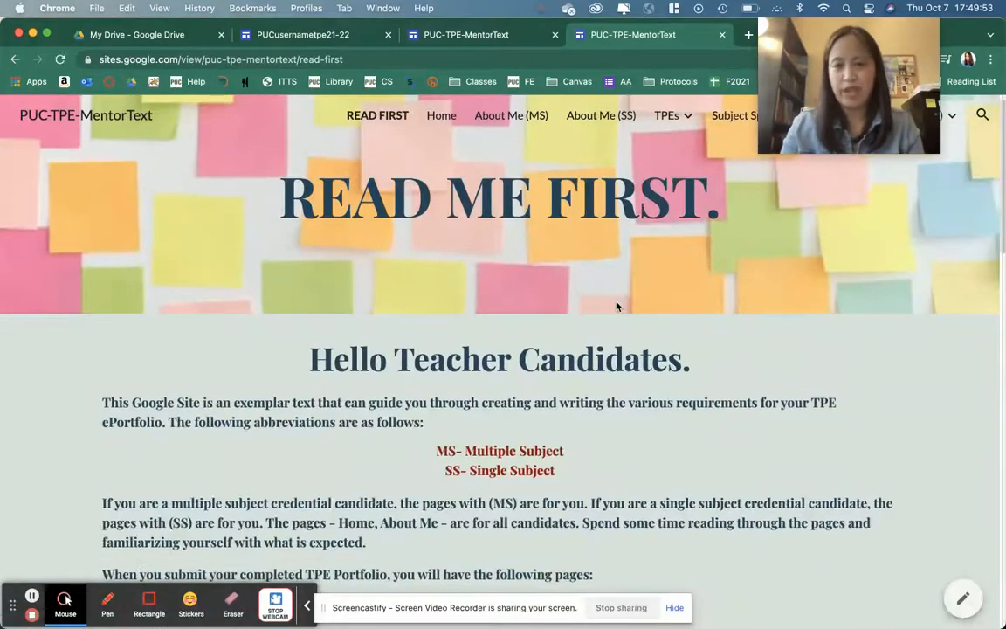
pyautogui.scroll(-5, 617, 307)
pyautogui.scroll(-20, 617, 307)
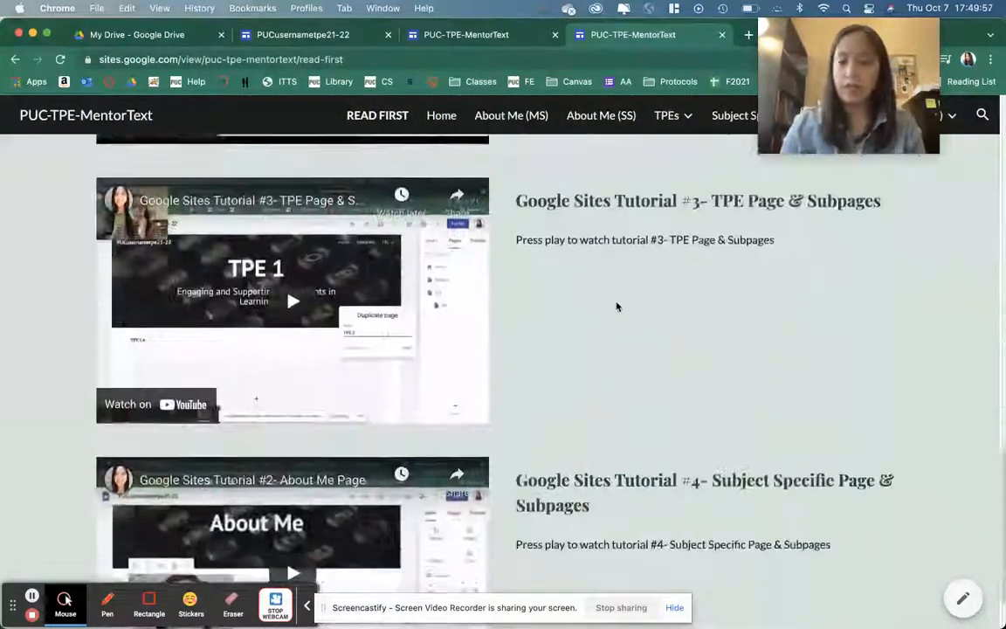
pyautogui.scroll(20, 616, 306)
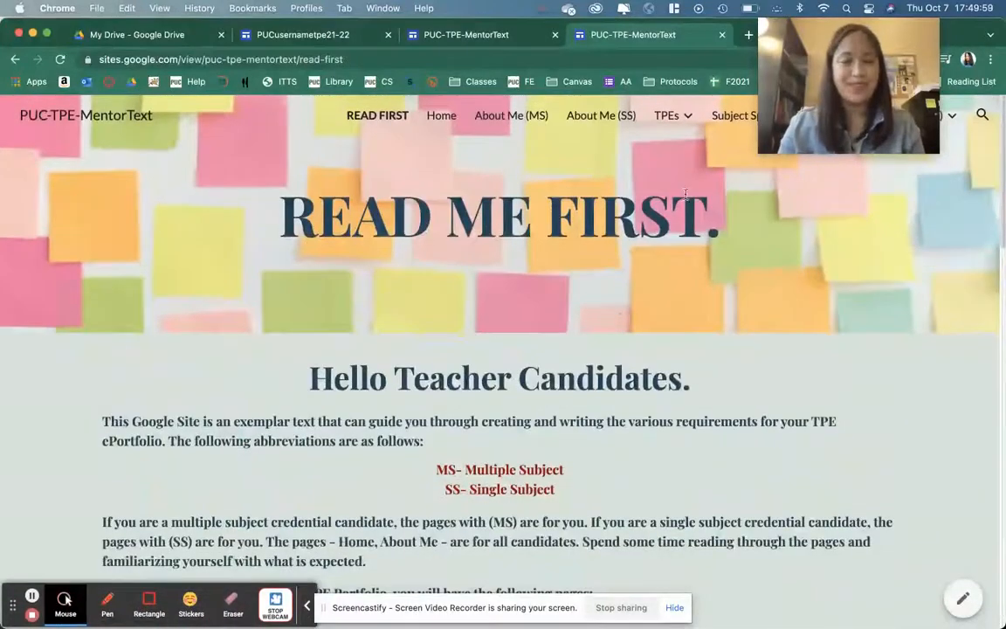